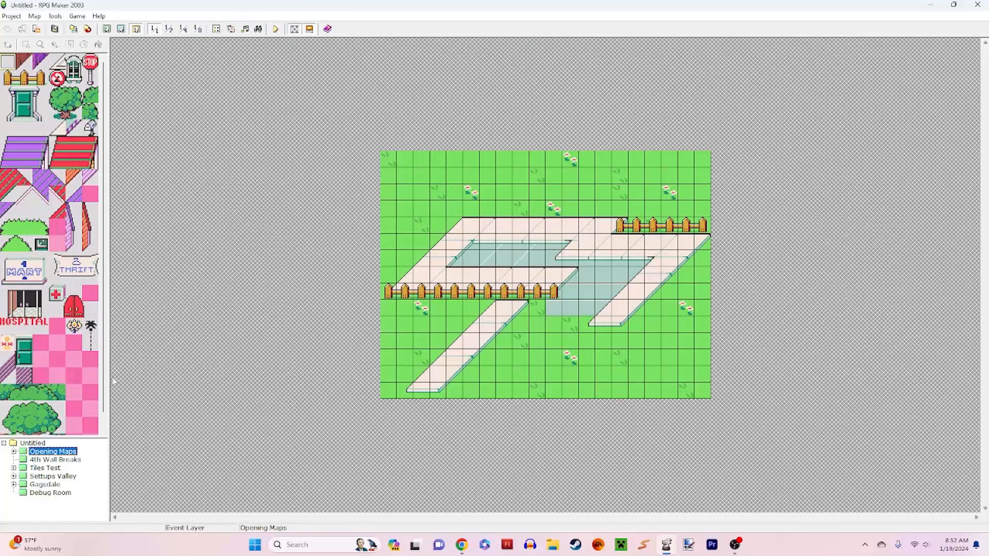
Step: Look through the maps under Opening Maps, including Naming Screen, Ilsun's Boss' Office, Blackout Screen, Settups Valley Cutscene and Cutscene Hallway
left_click(14, 451)
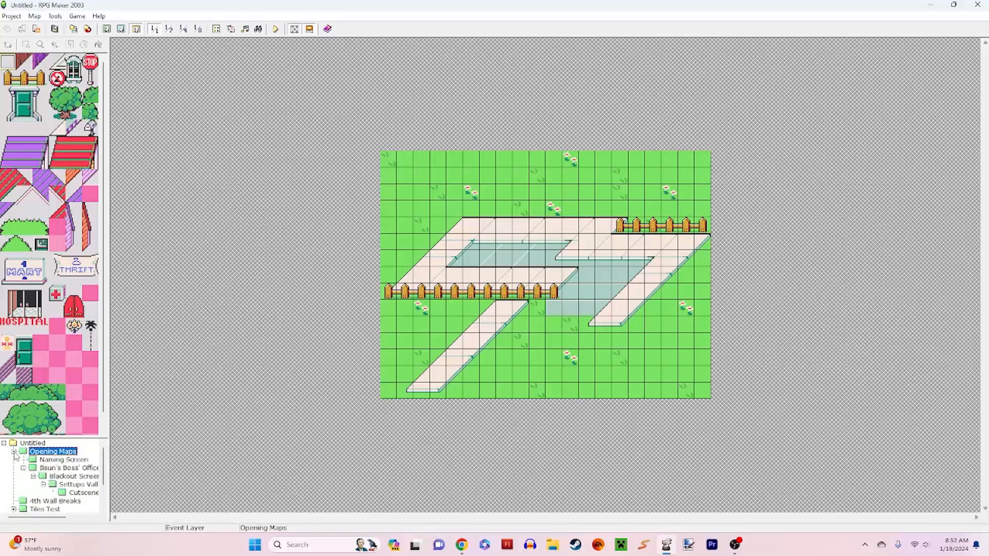
left_click(437, 225)
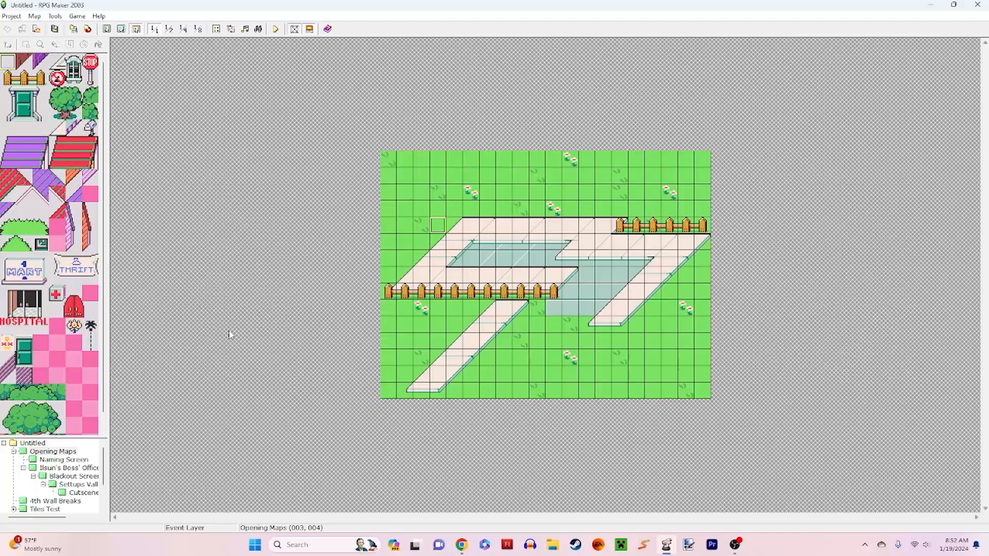
left_click(74, 459)
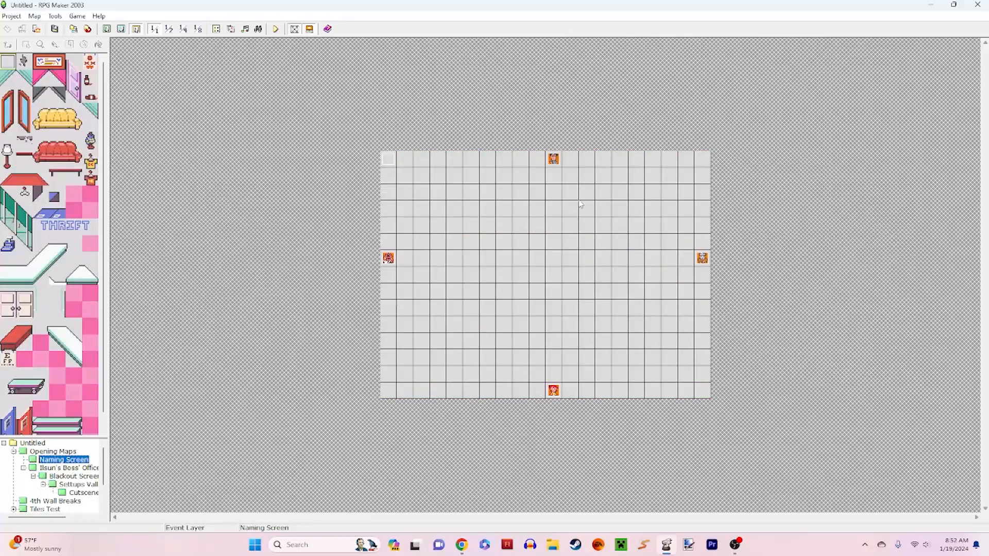
left_click(75, 468)
left_click(77, 485)
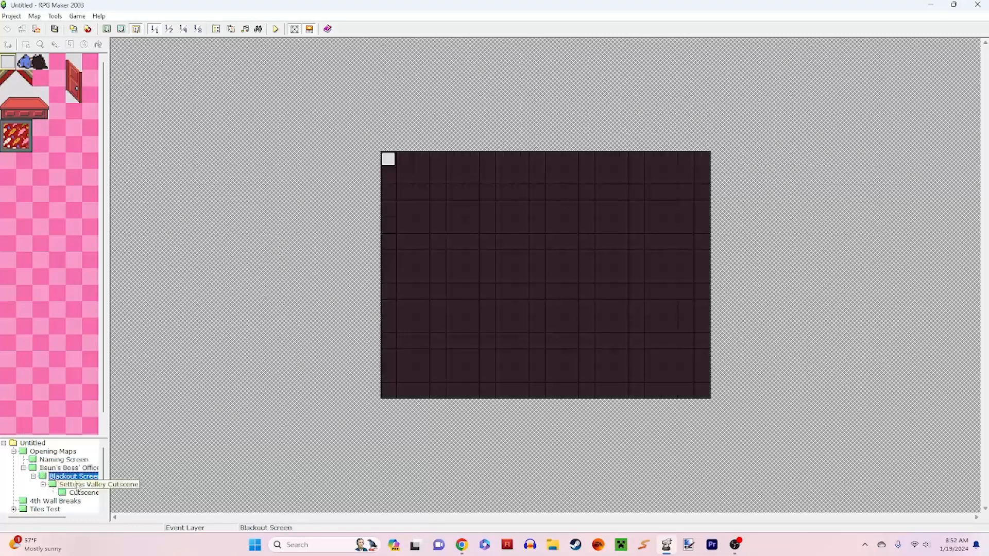
left_click(79, 494)
left_click(77, 485)
left_click(76, 477)
left_click(74, 469)
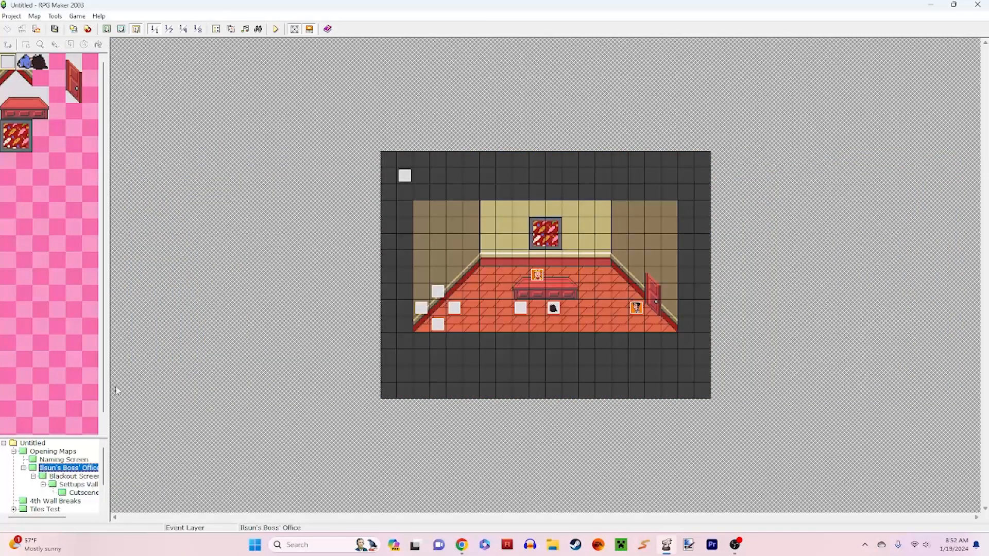
left_click(76, 478)
left_click(77, 484)
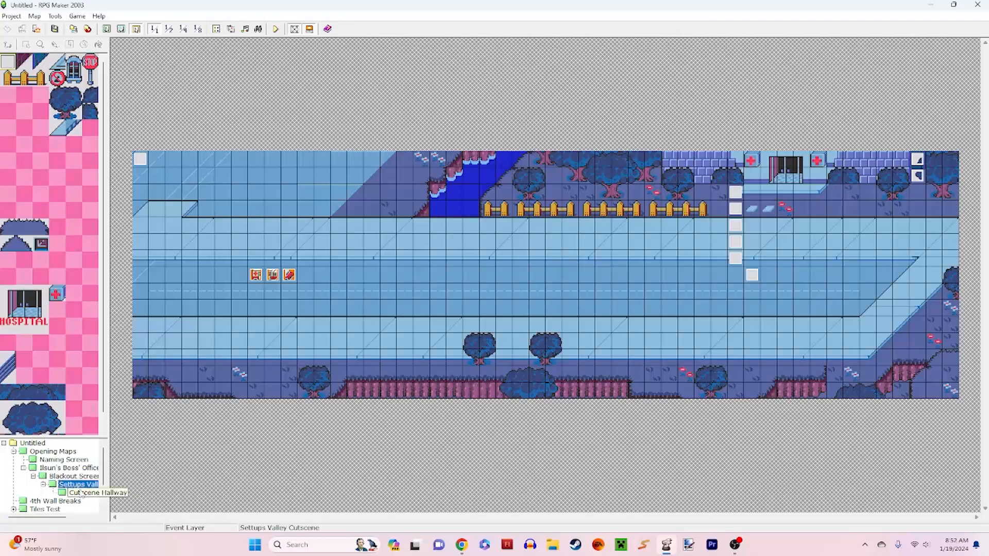
left_click(81, 492)
Step: Open the Naming Screen map and start a playtest of the game without saving the project
left_click(56, 460)
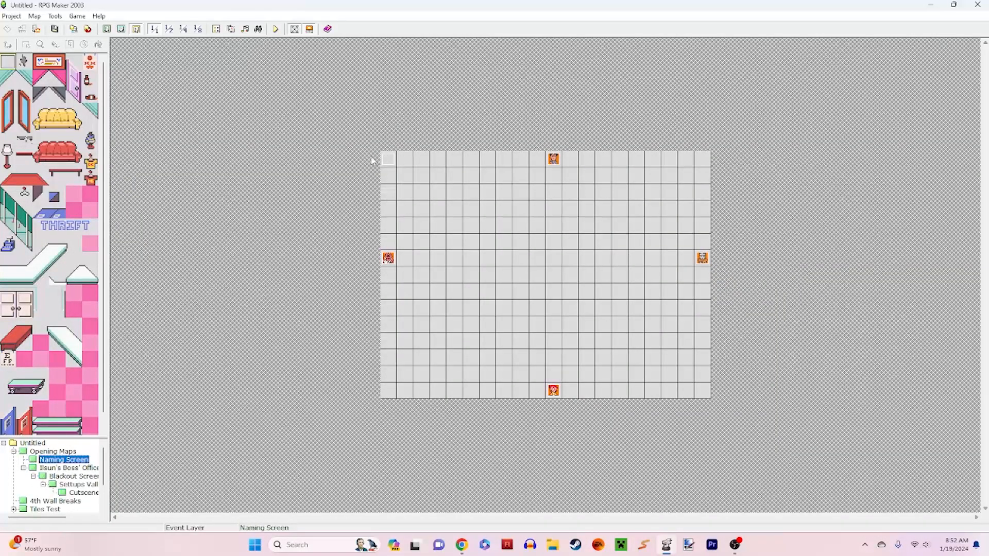
left_click(275, 29)
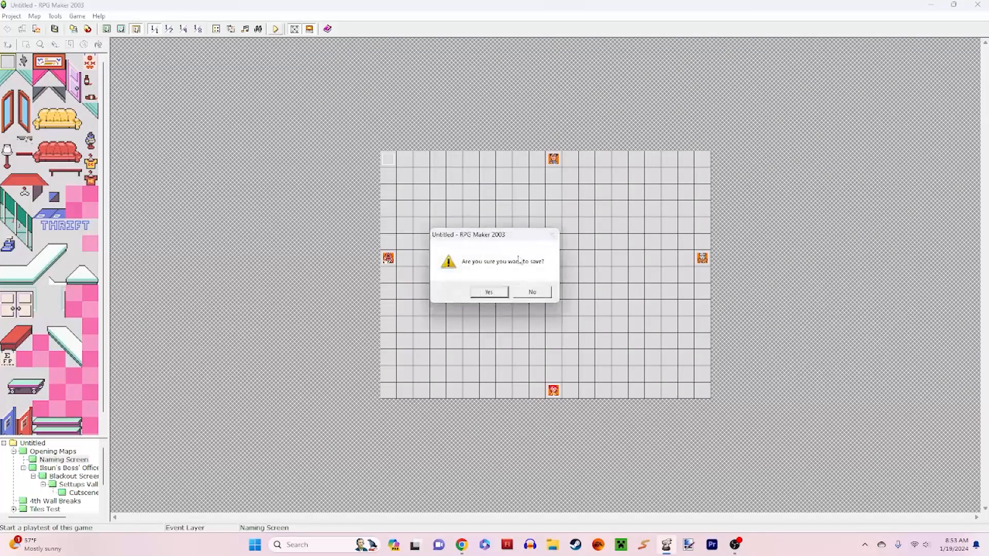
left_click(532, 292)
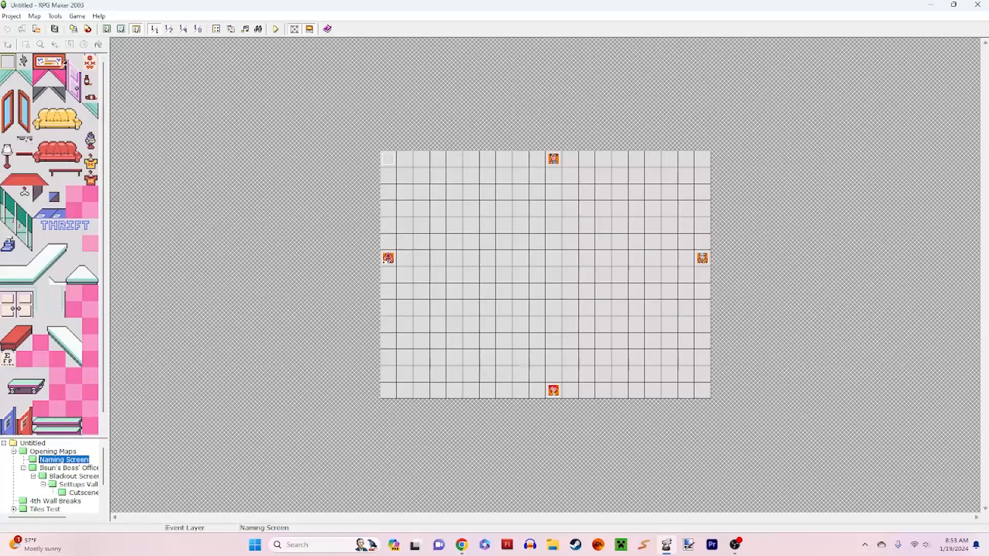
Step: Open the database and browse the settings of every actor entry from 0001 to 0011
left_click(17, 16)
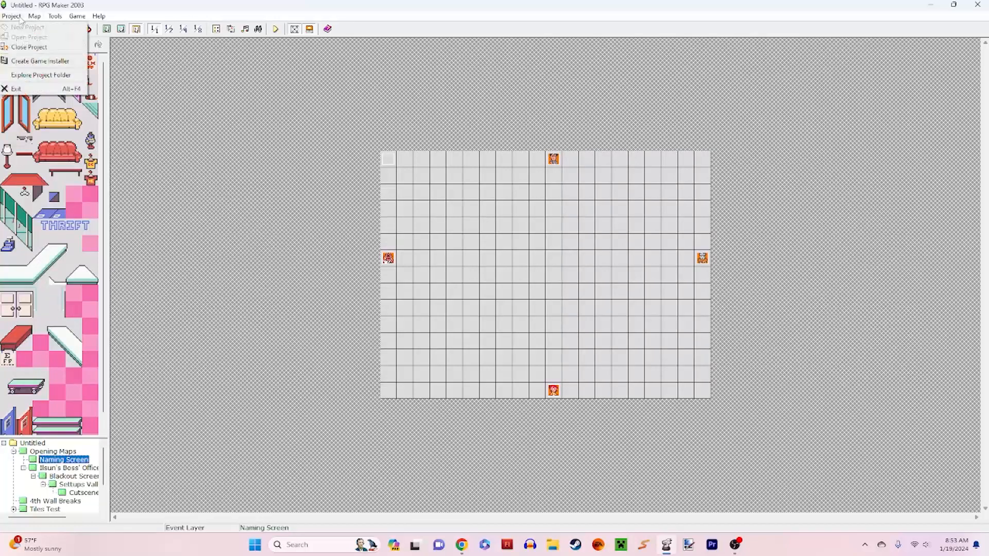
left_click(59, 27)
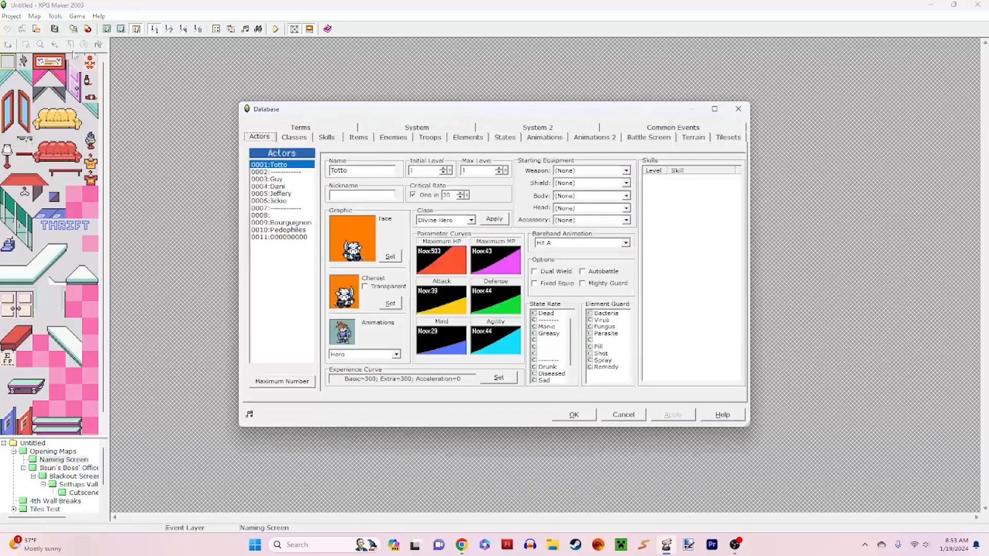
left_click(286, 179)
left_click(288, 164)
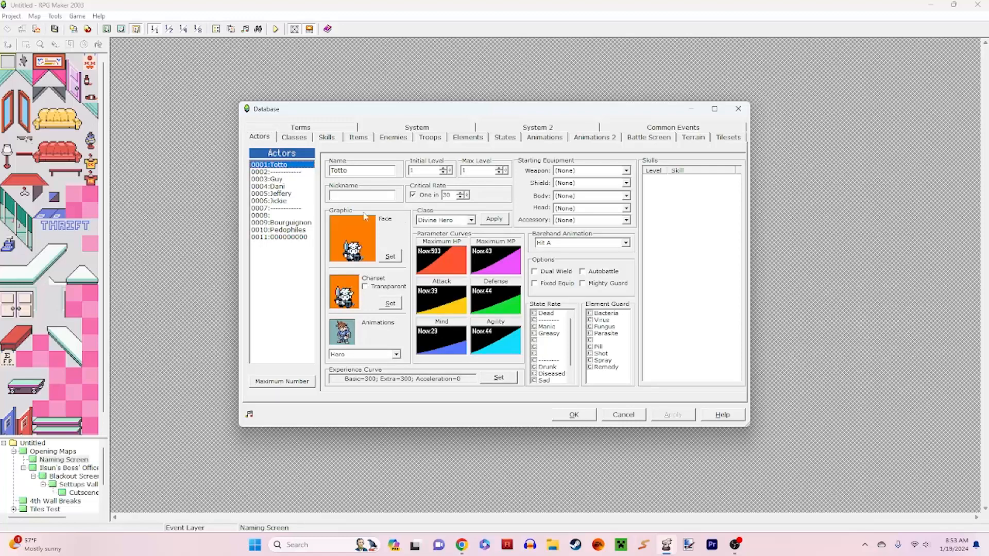
left_click(299, 173)
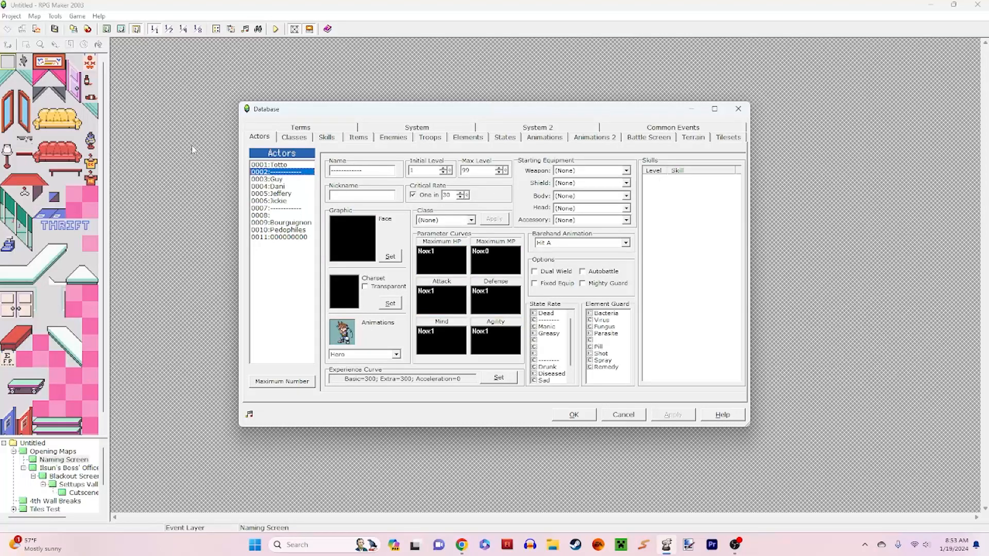
left_click(283, 181)
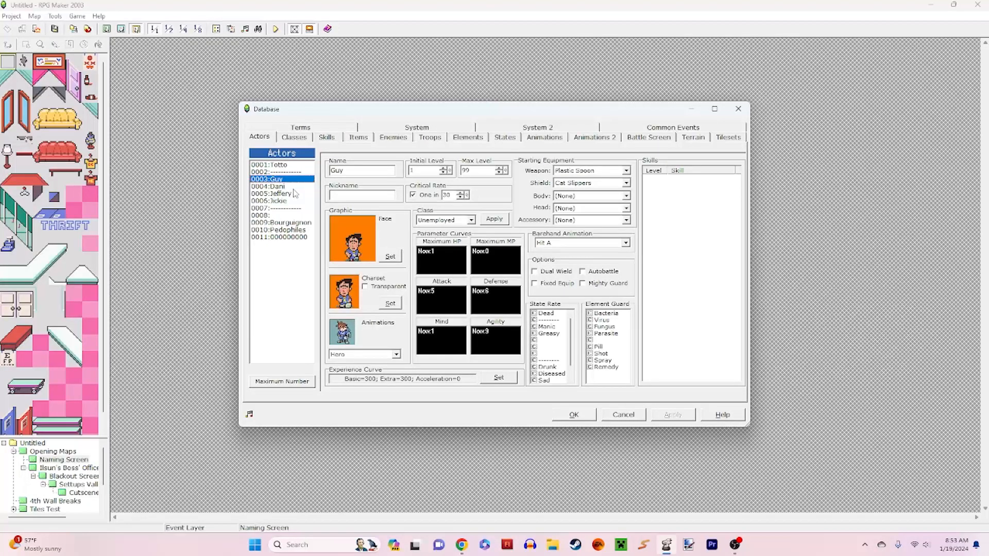
left_click(292, 188)
left_click(292, 201)
left_click(291, 208)
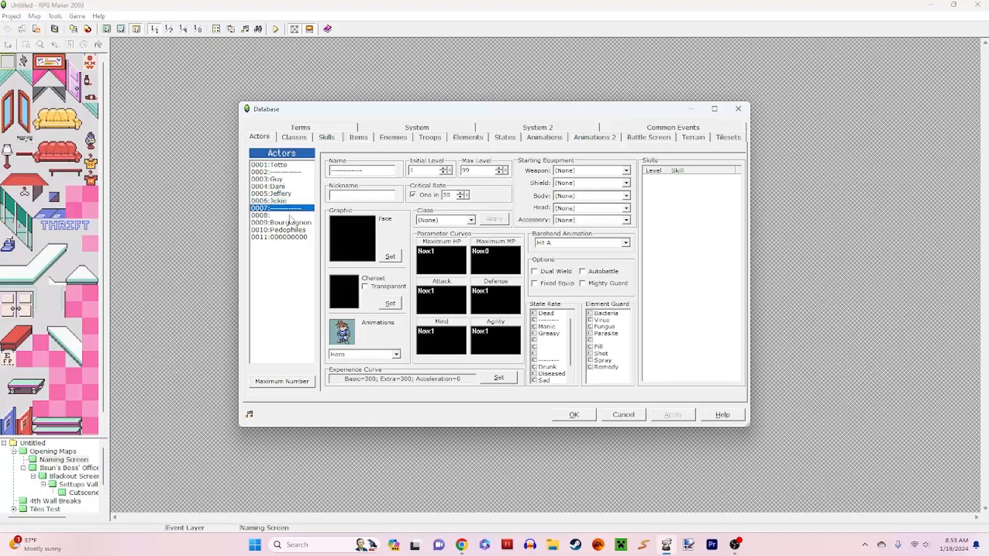
left_click(291, 216)
left_click(291, 222)
left_click(292, 238)
left_click(293, 230)
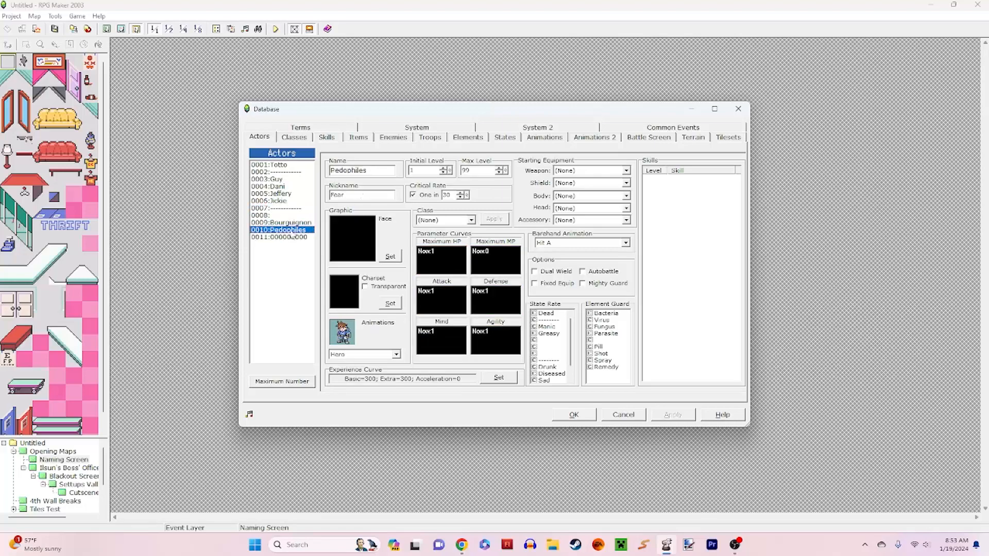
left_click(293, 223)
left_click(294, 216)
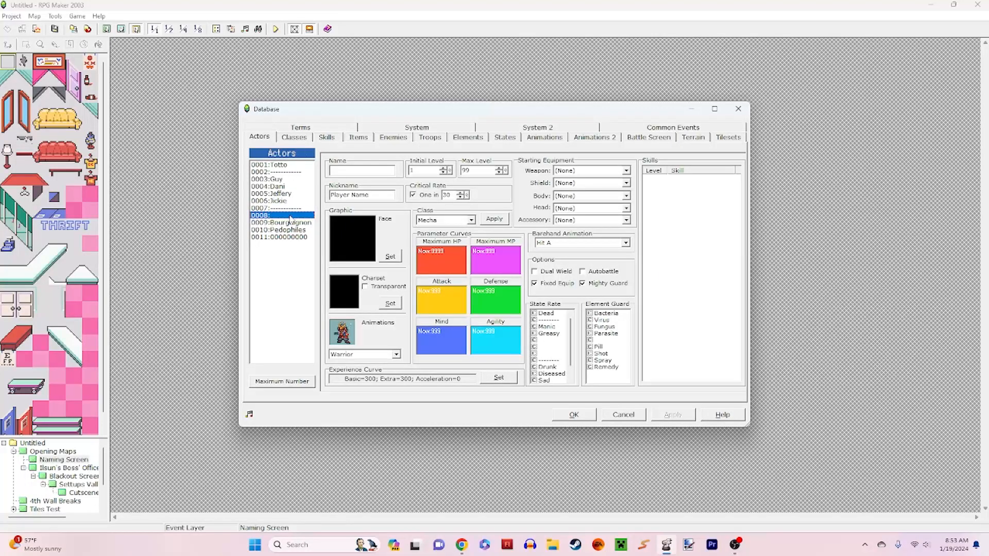
Step: Review the name and nickname fields of actors 0008 to 0011 and close the database without changes
left_click(299, 223)
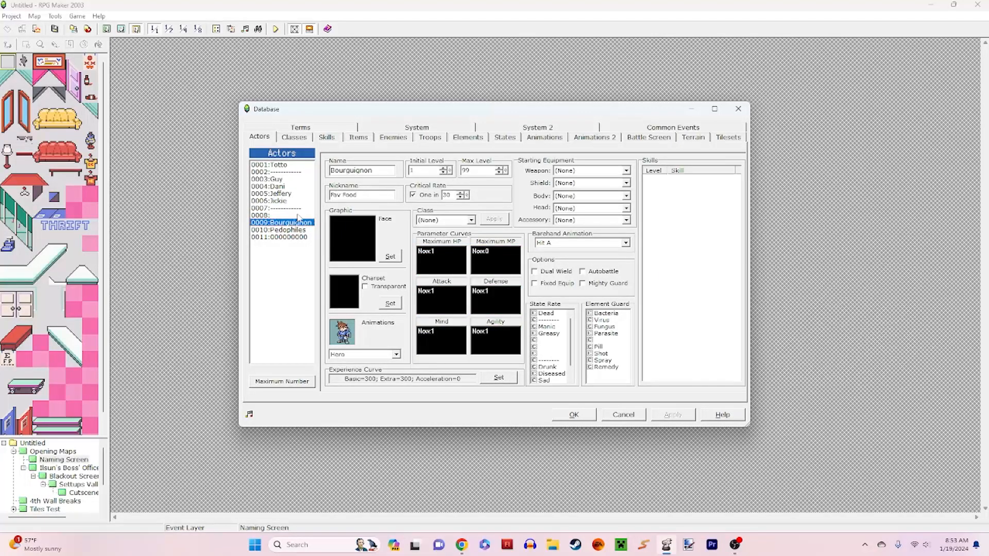
left_click(298, 216)
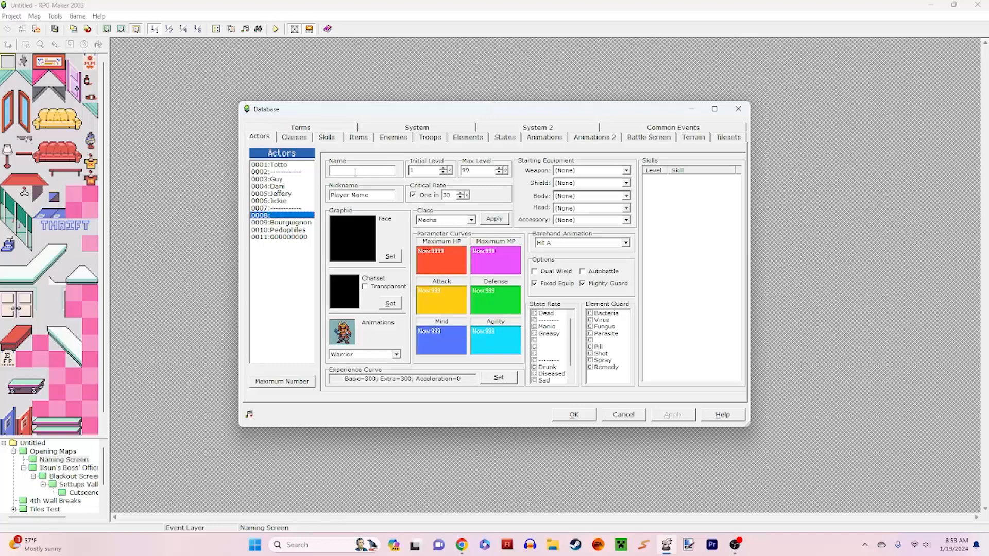
left_click(301, 223)
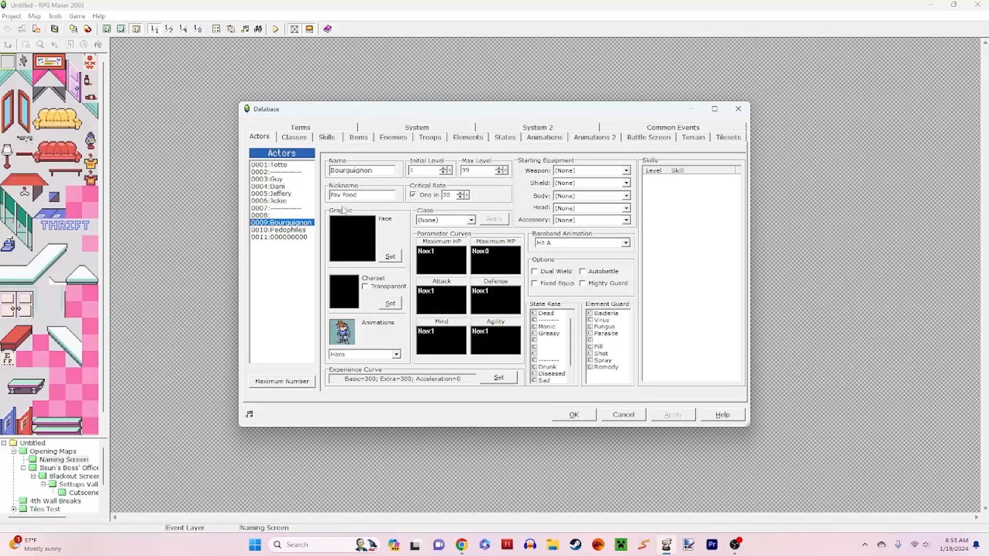
left_click(309, 230)
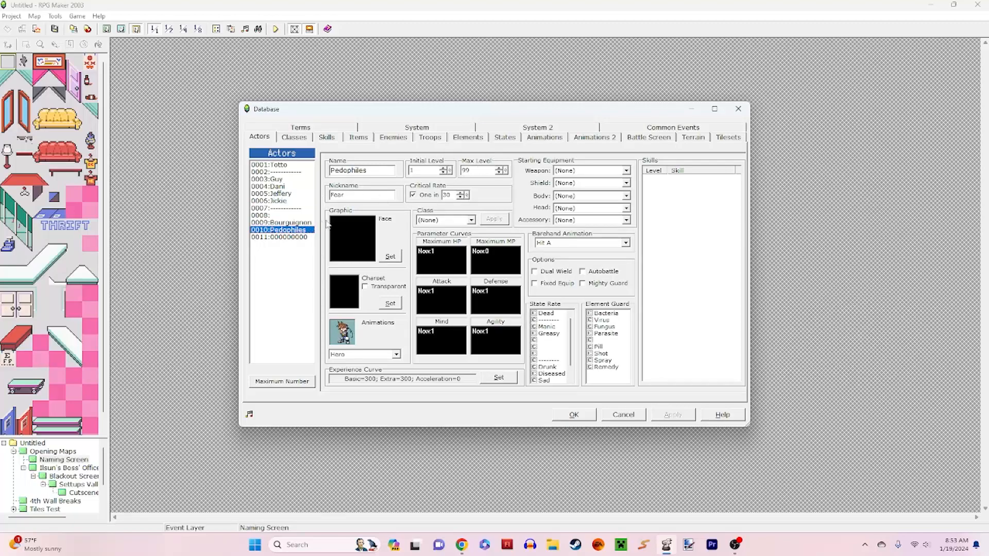
left_click(295, 238)
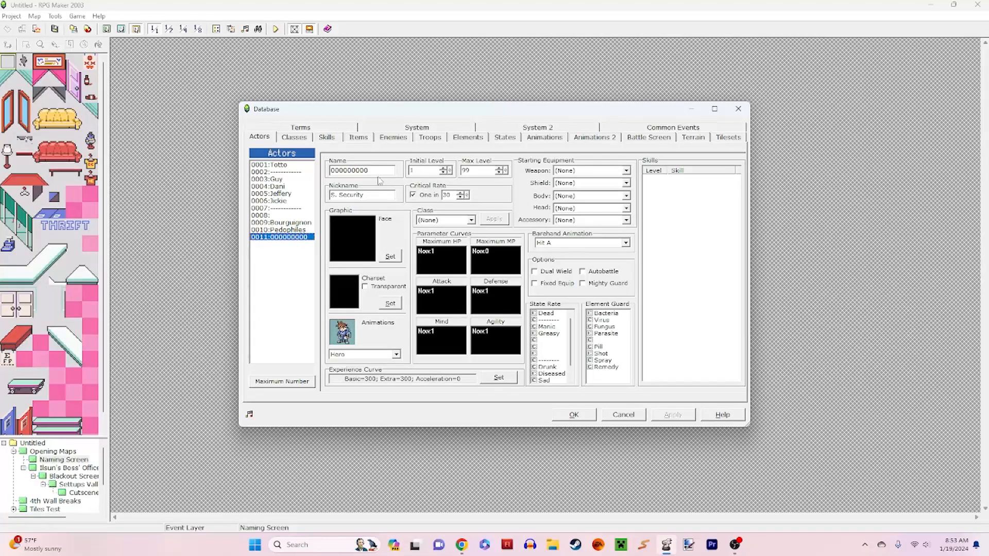
left_click(299, 219)
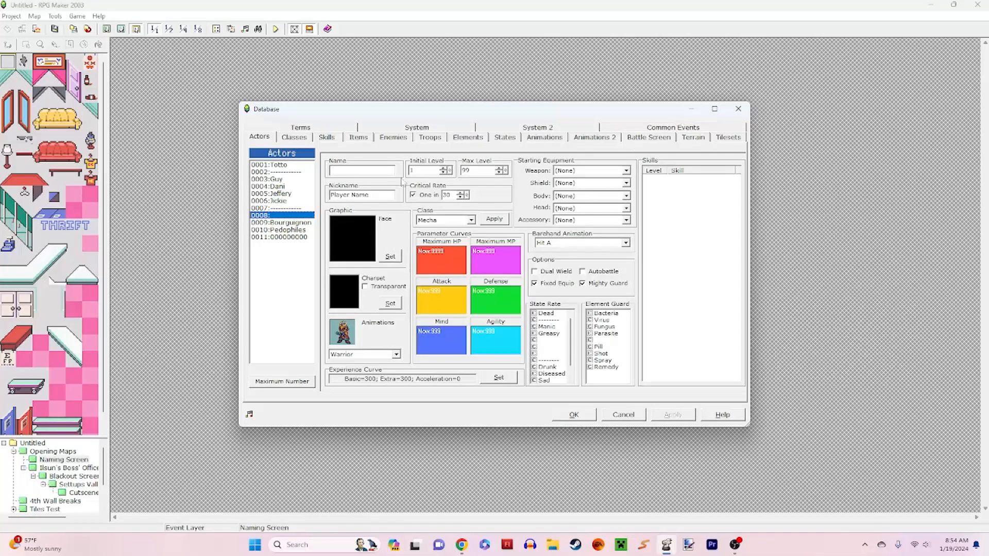
left_click(641, 416)
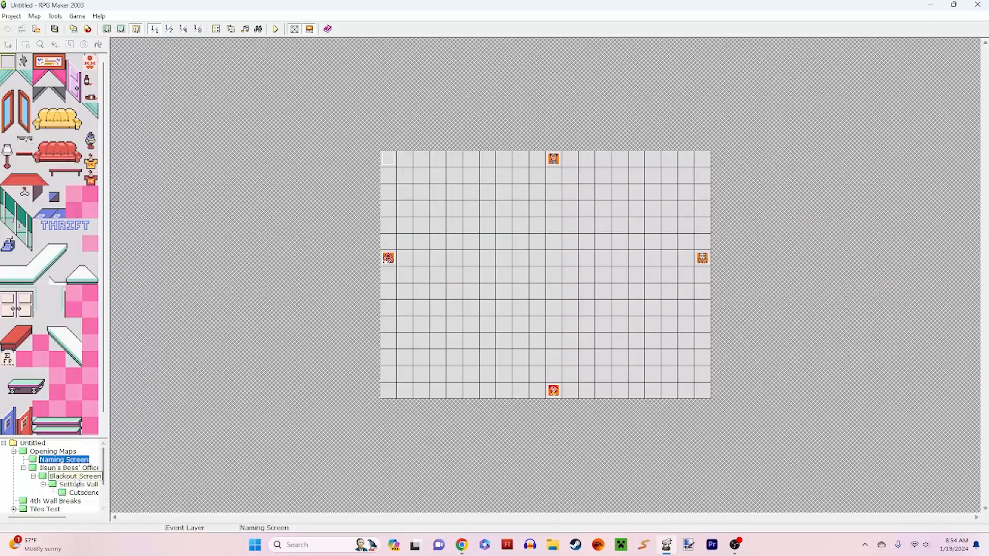
Step: Open the Ilsun's Boss' Office map and set the database's first initial party member to the unnamed actor 0008, applying the change
left_click(70, 467)
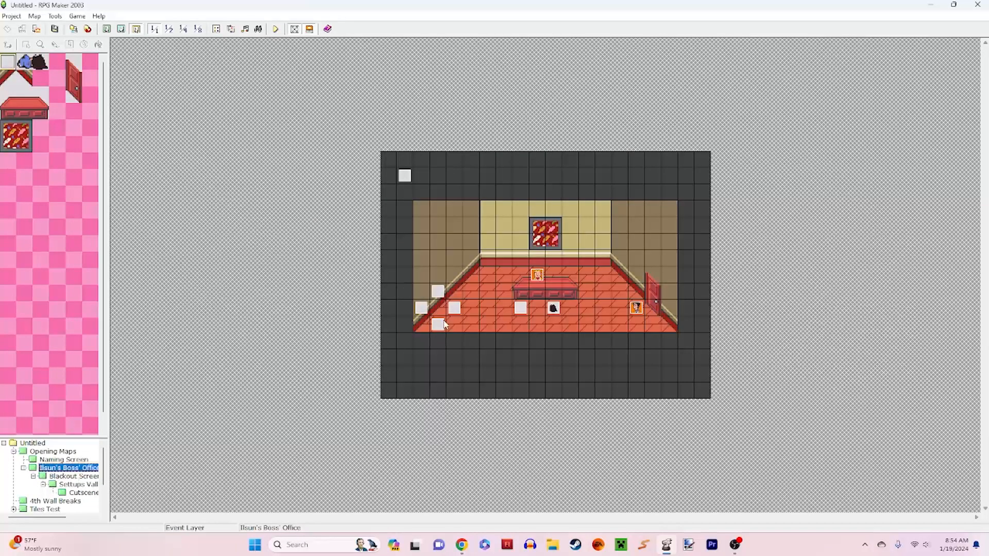
left_click(55, 16)
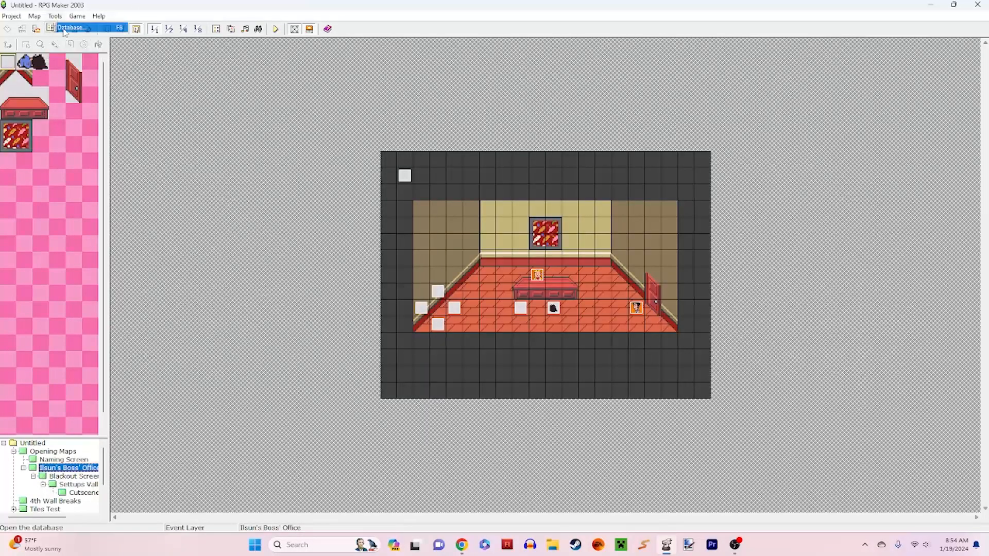
left_click(72, 26)
left_click(416, 127)
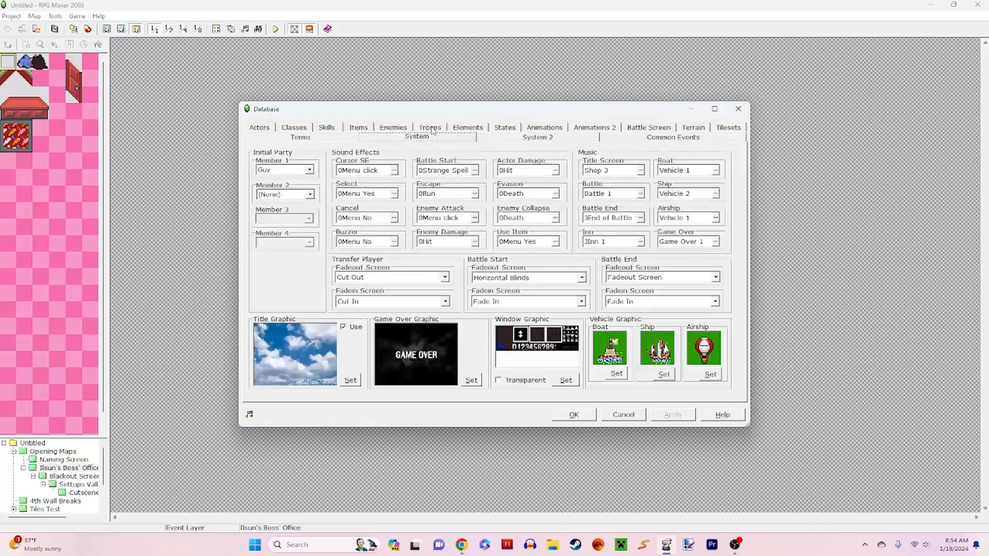
left_click(300, 171)
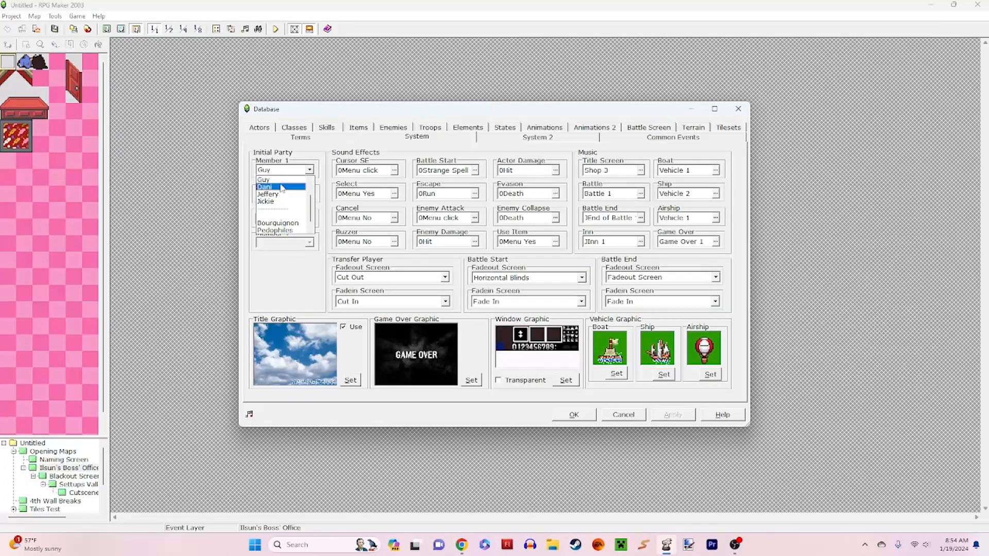
left_click(283, 216)
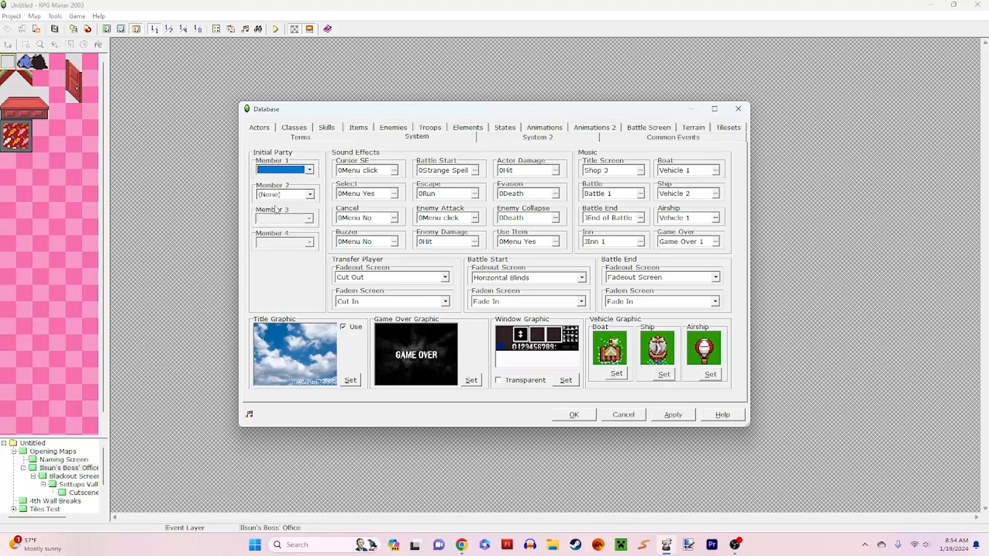
left_click(672, 415)
Step: Check the unnamed actor 0008 against the initial party settings in the database and close it without further changes
left_click(252, 127)
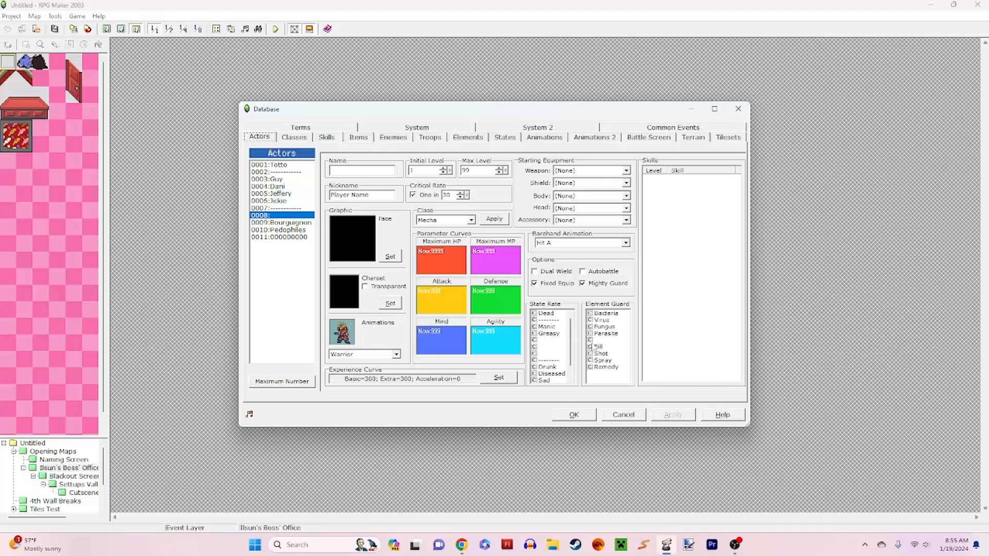
left_click(624, 415)
left_click(50, 15)
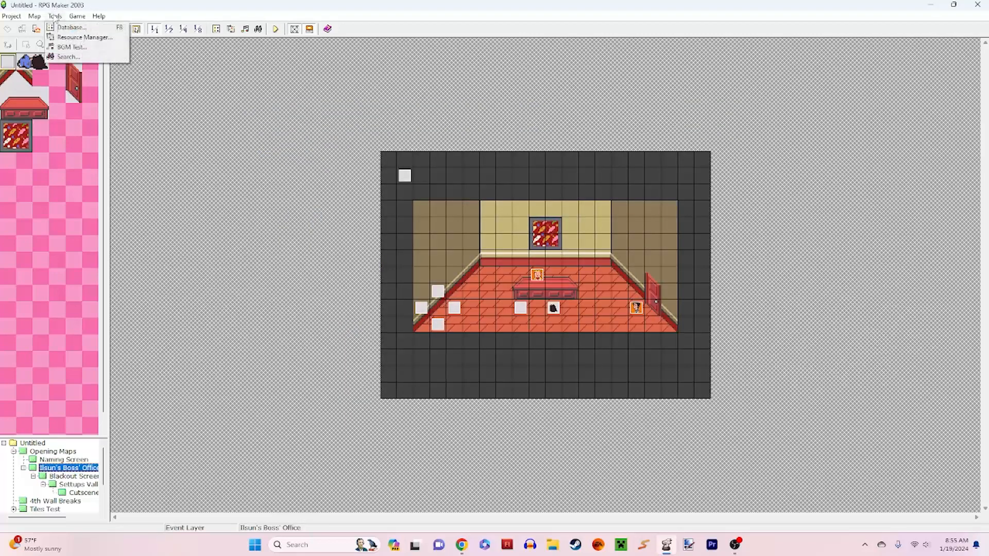
left_click(67, 26)
left_click(55, 16)
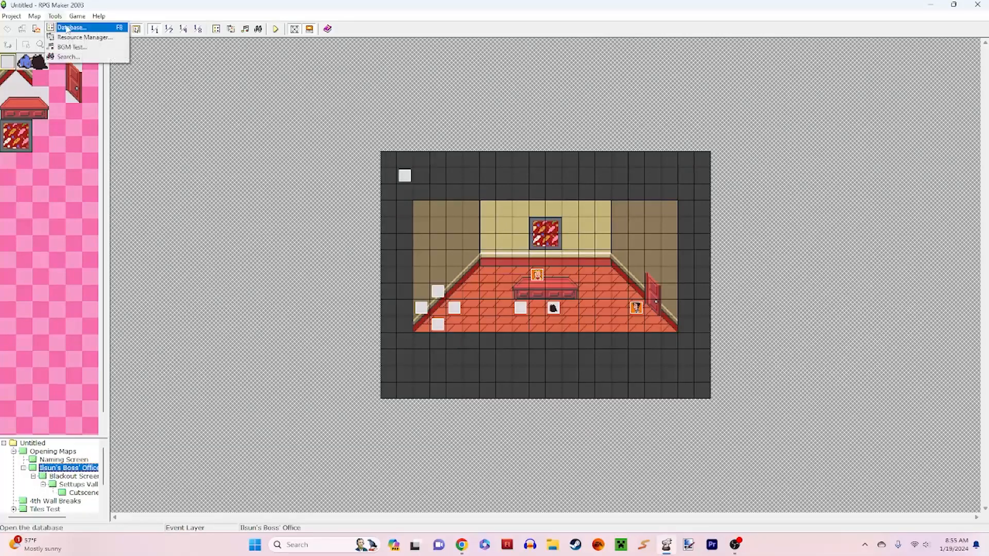
left_click(69, 25)
left_click(446, 128)
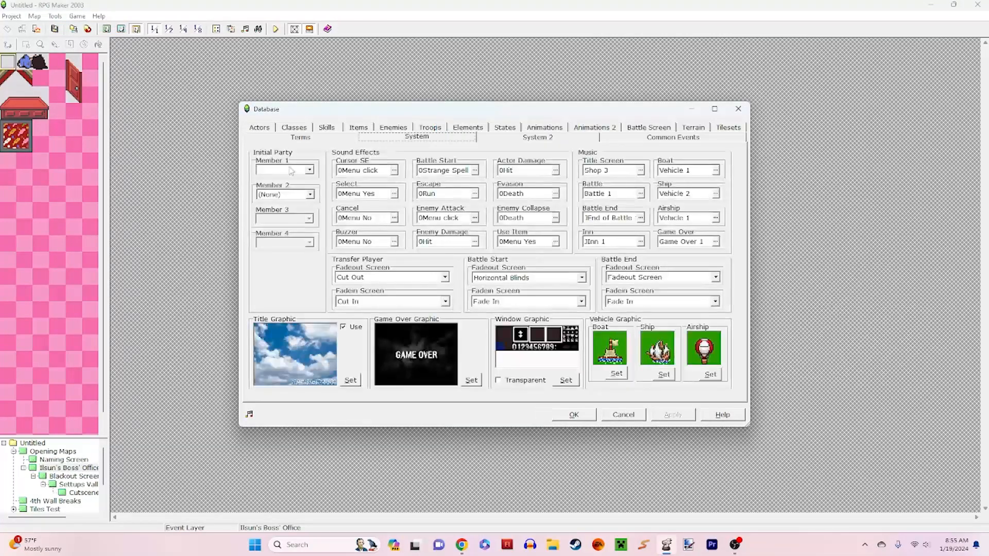
left_click(270, 128)
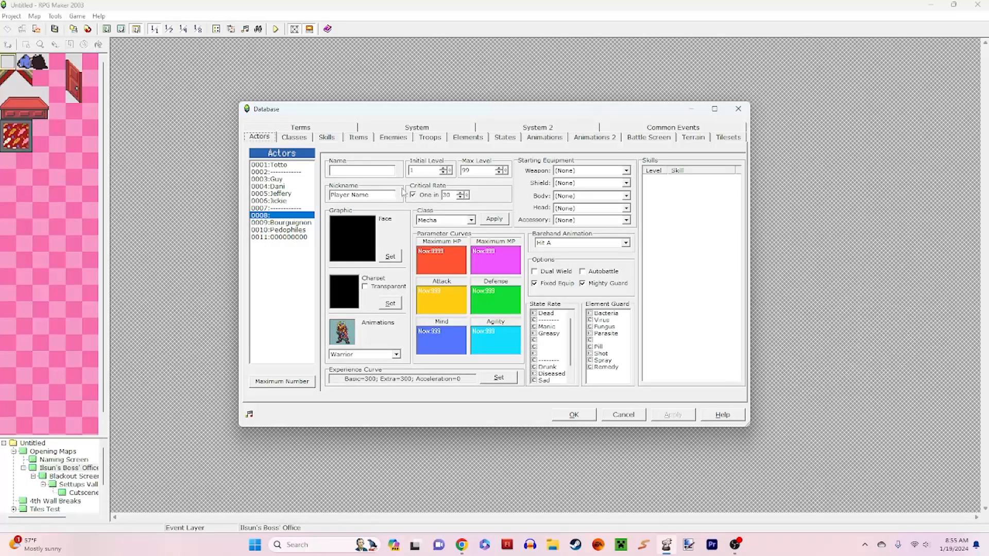
left_click(623, 415)
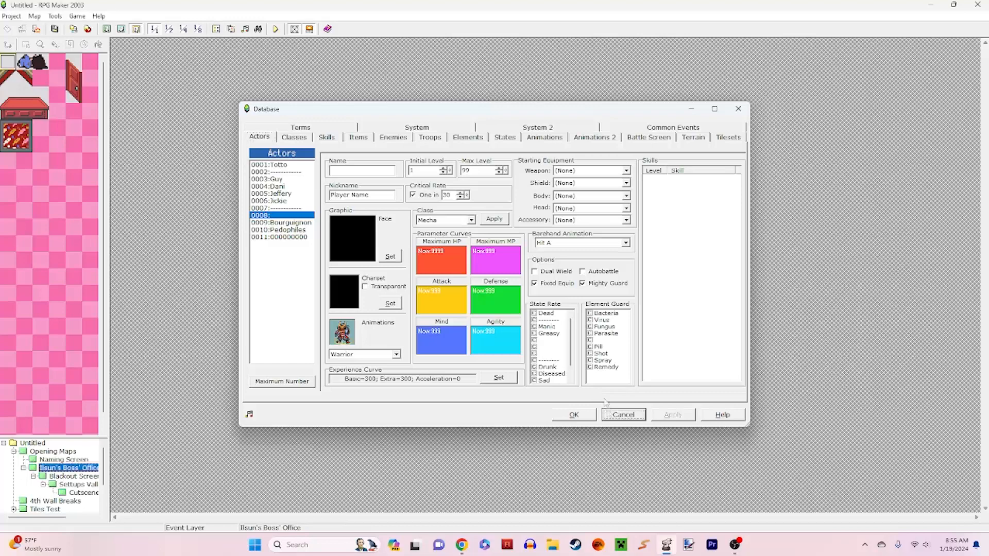
Step: Set the player starting position at tile (003, 009) of the Ilsun's Boss' Office map
right_click(437, 311)
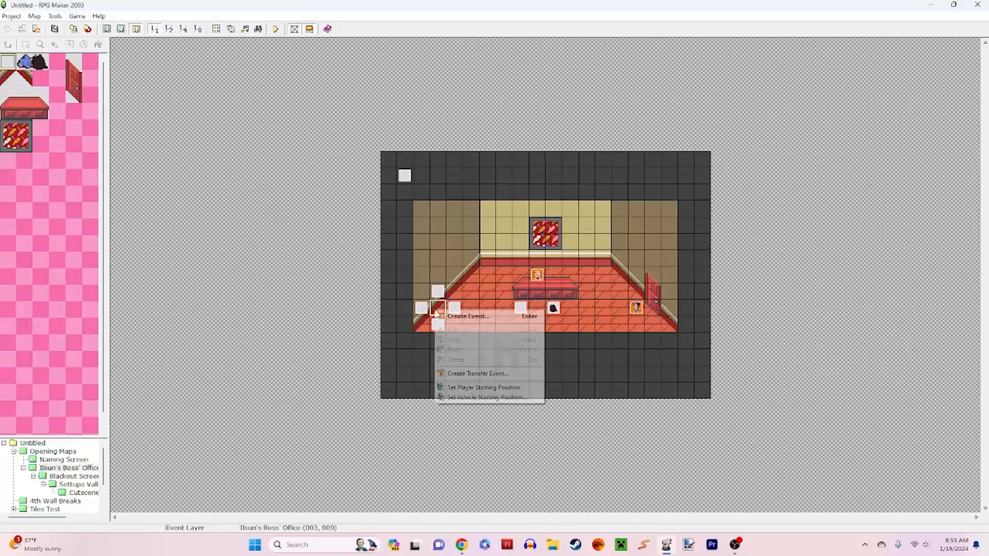
left_click(484, 387)
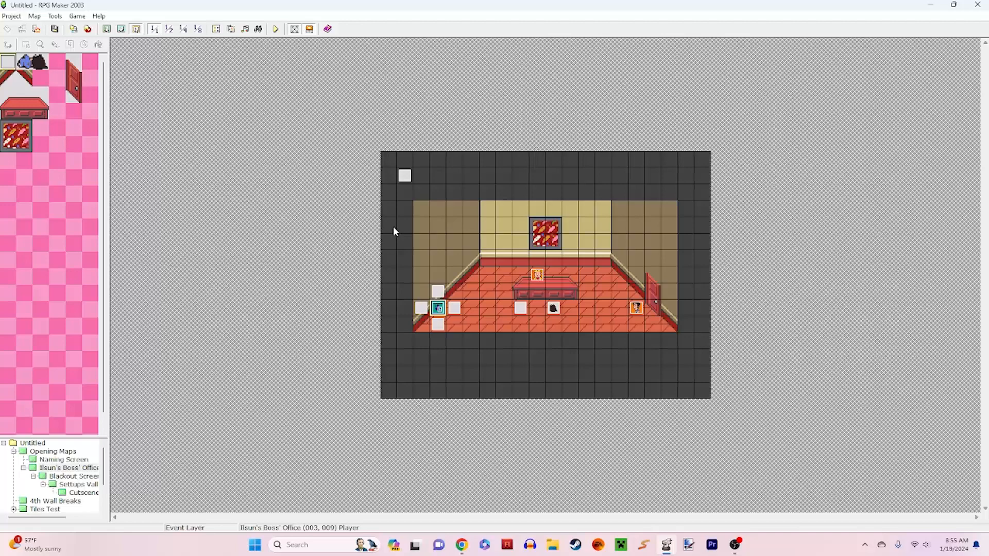
Step: Launch a test play of the project, switch it to windowed display and start a new game from the title screen
left_click(276, 29)
key("Return")
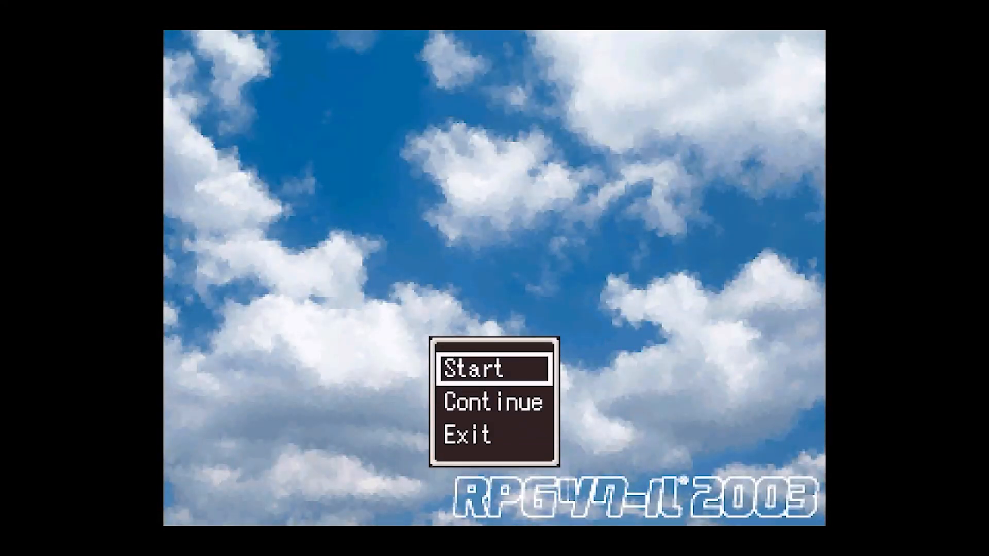
key("F4")
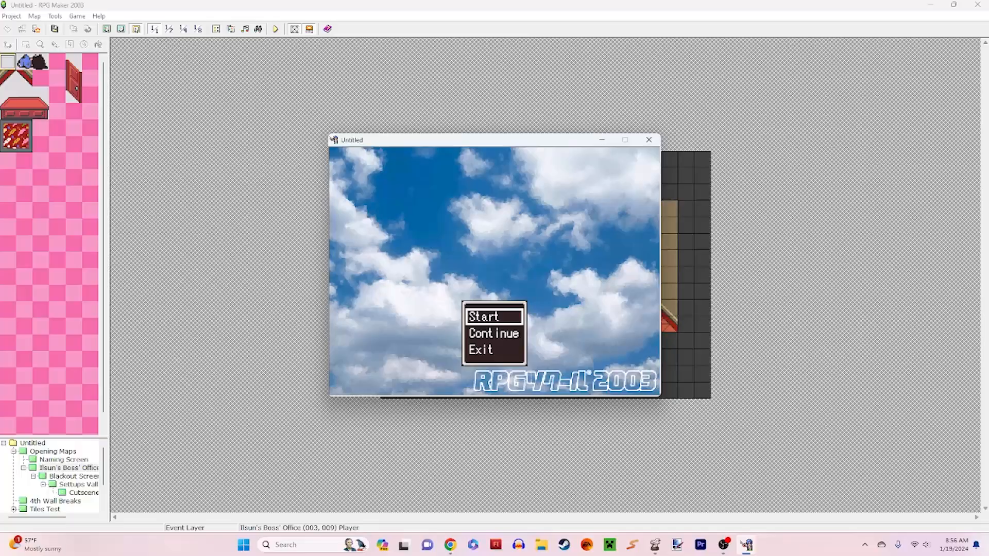
key("Down")
key("Up")
key("Return")
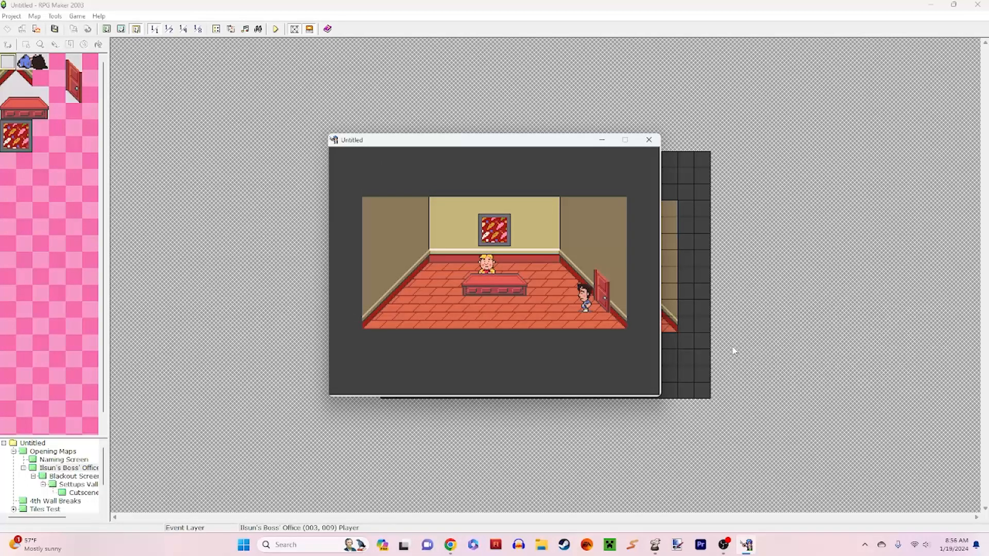
Step: Play through the opening office cutscene by advancing all of the boss's dialogue until the naming screen
key("Return")
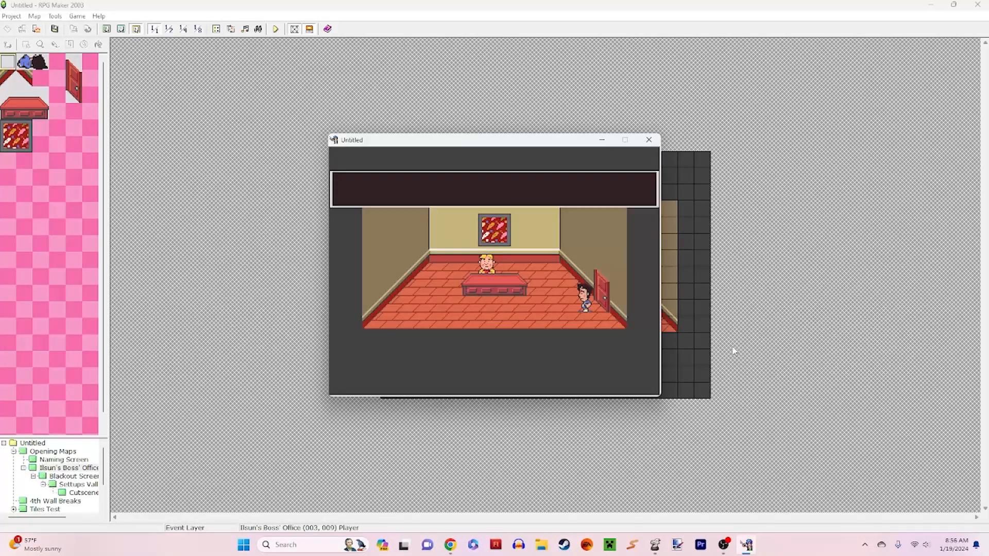
key("Return")
key("Return")
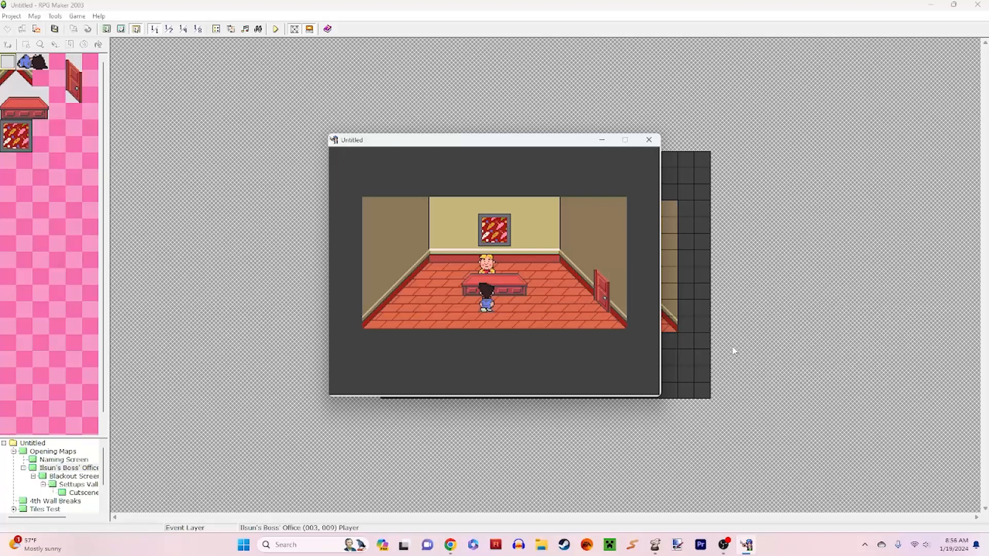
key("Return")
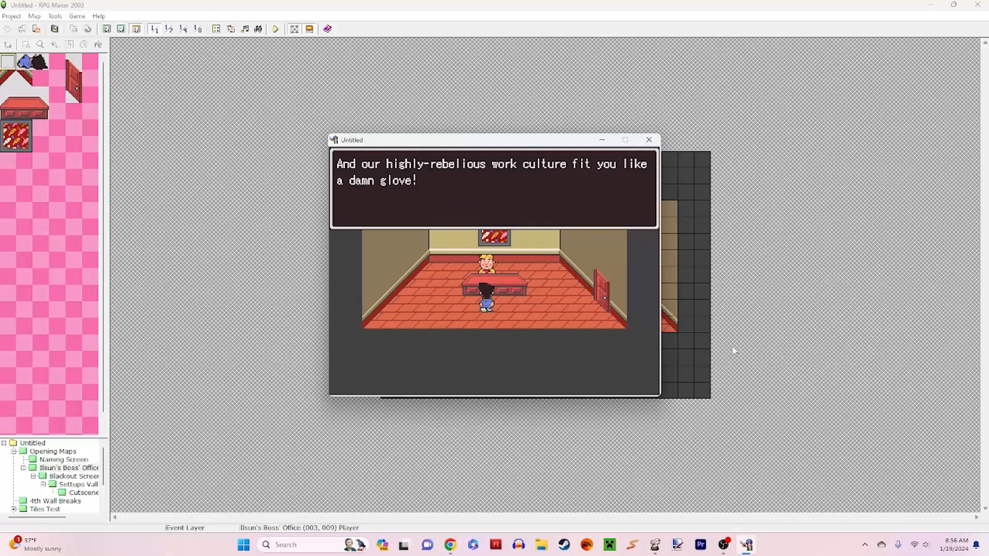
key("Return")
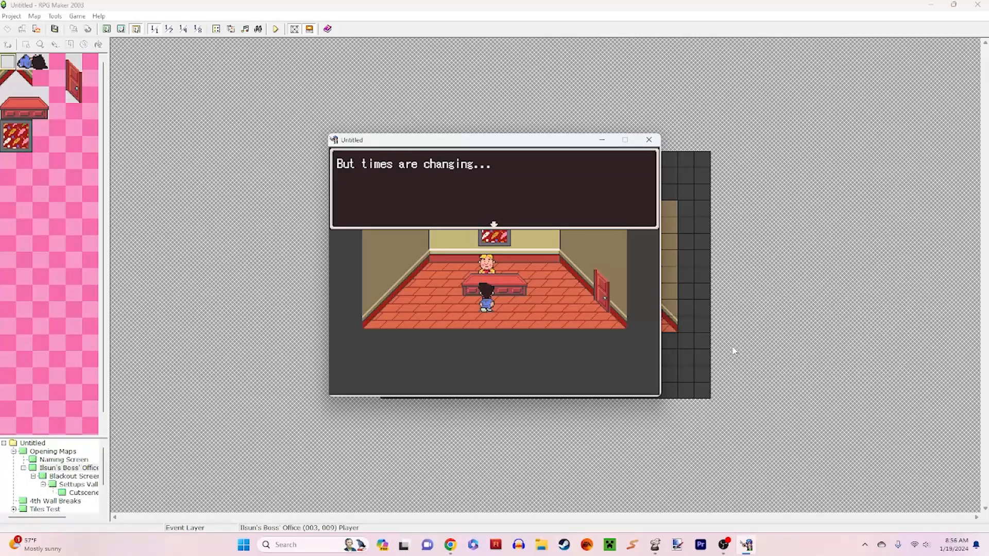
key("Return")
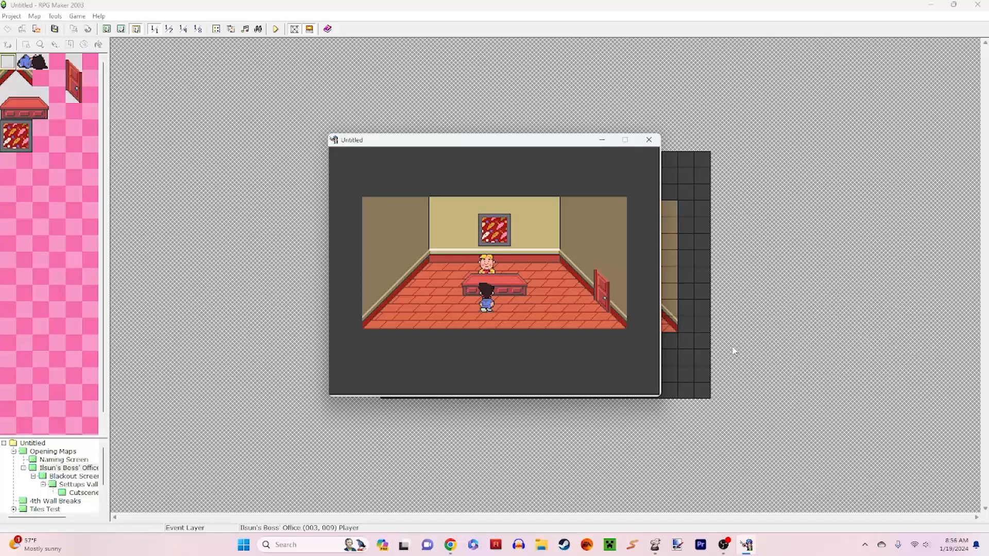
key("Return")
key("Return")
key("Return")
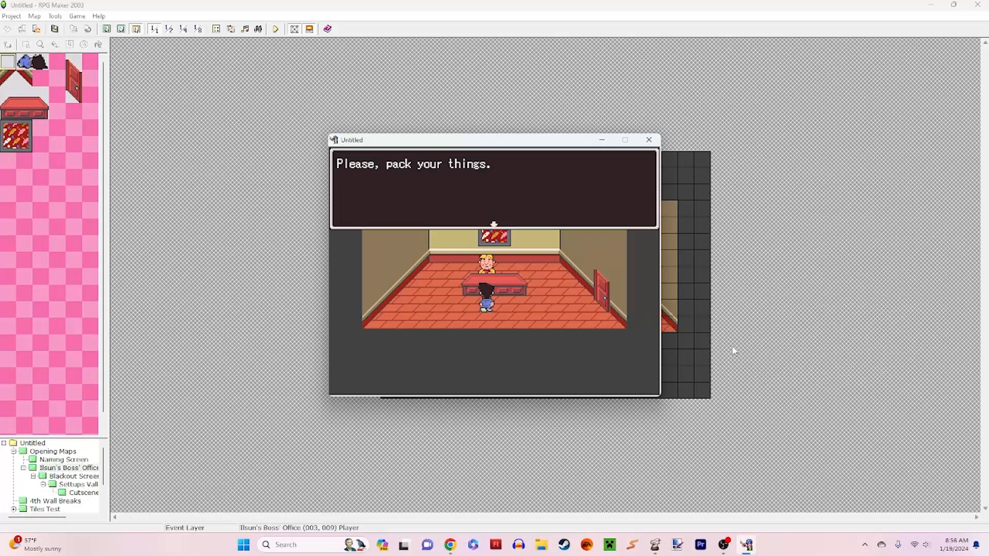
key("Return")
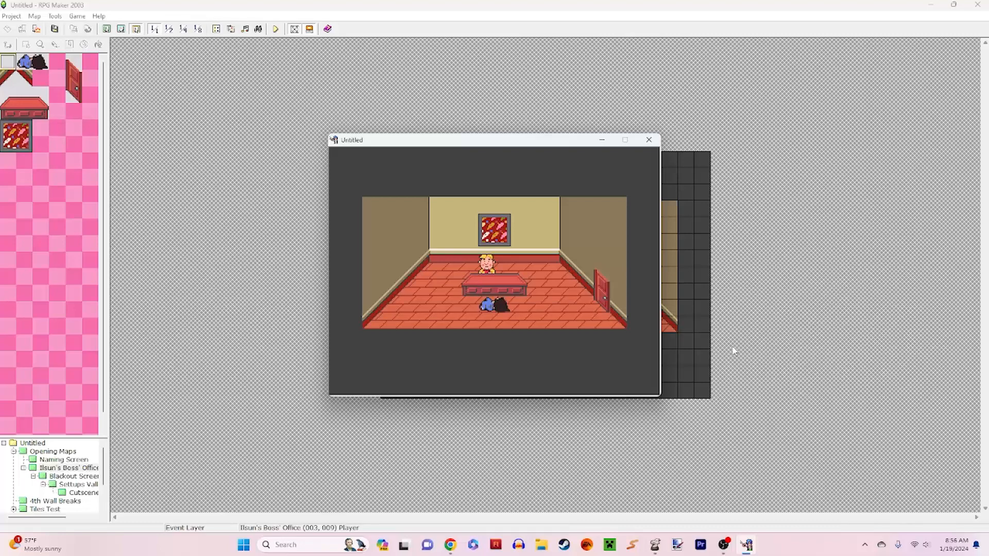
key("Return")
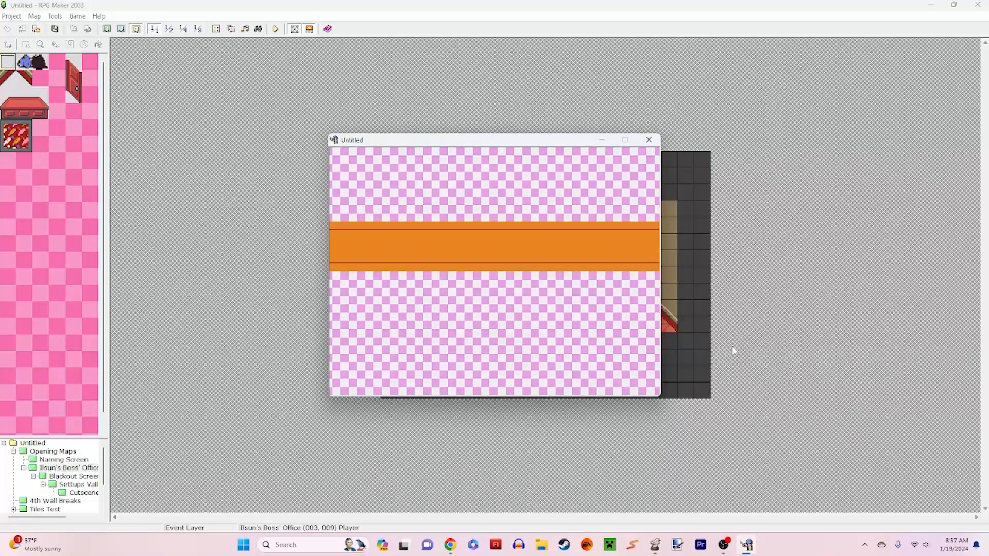
Step: Enter "Prosciutto" as the name at the first naming prompt, confirm it and continue to the protagonist prompt
key("Return")
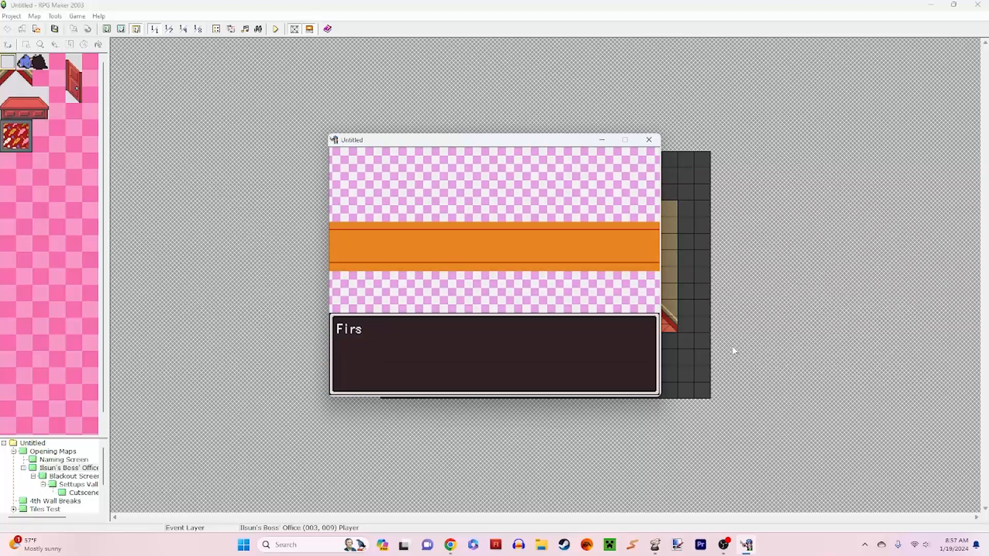
key("Return")
key("Down")
key("Right")
key("Right")
key("Left")
key("Down")
key("Right")
key("Right")
key("Right")
key("Right")
key("Down")
key("Up")
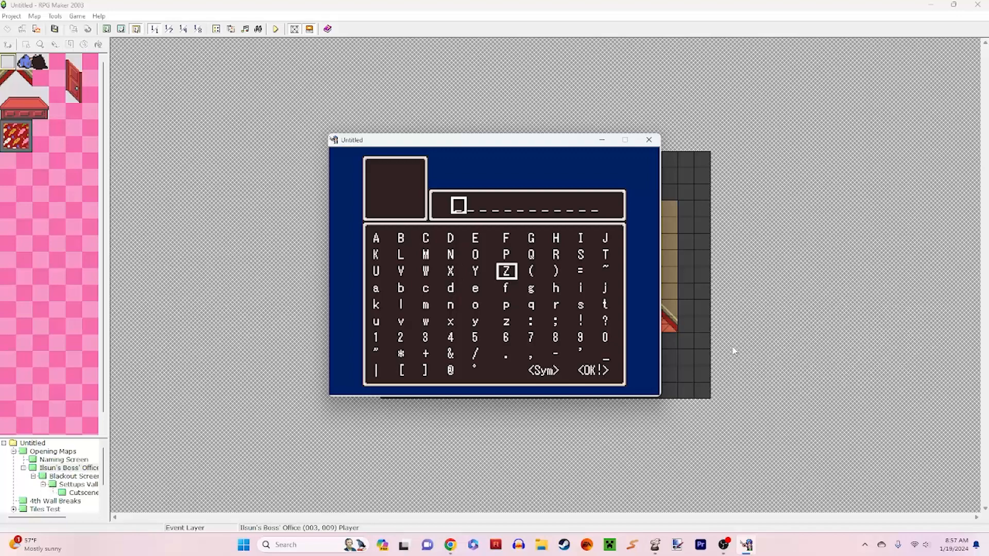
key("Up")
key("Return")
key("Left")
key("Down")
key("Down")
key("Right")
key("Right")
key("Down")
key("Right")
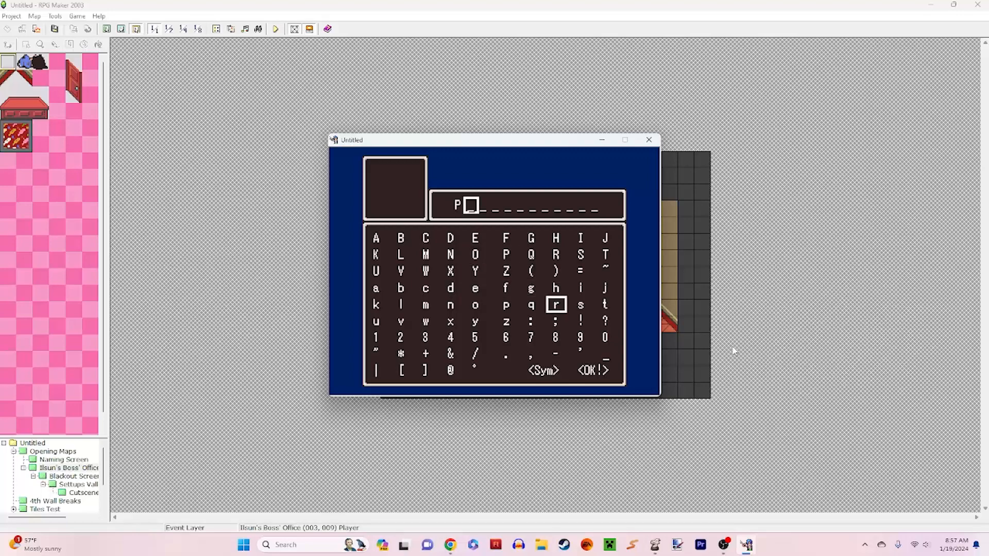
key("Return")
key("Left")
key("Left")
key("Left")
key("Right")
key("Return")
key("Right")
key("Right")
key("Right")
key("Right")
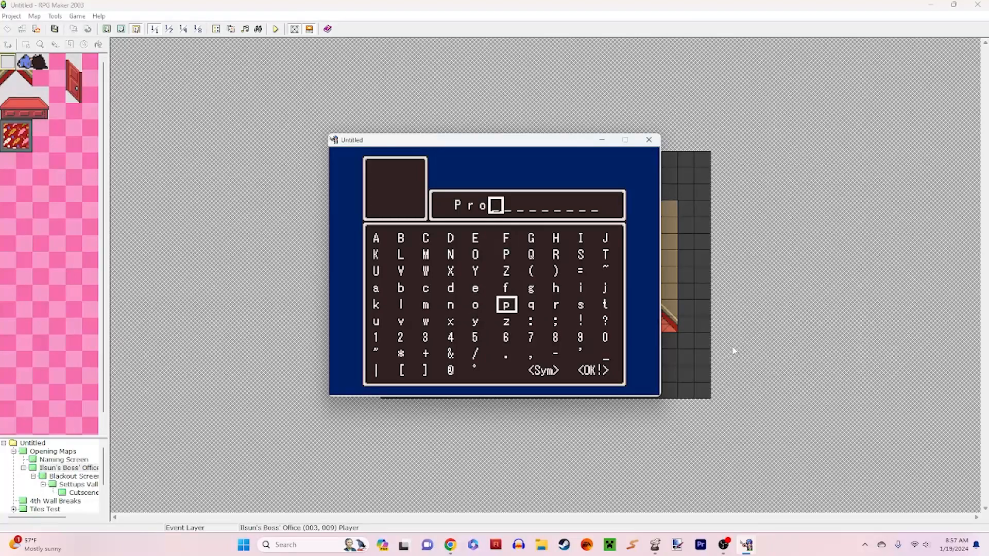
key("Return")
key("Left")
key("Left")
key("Left")
key("Left")
key("Left")
key("Left")
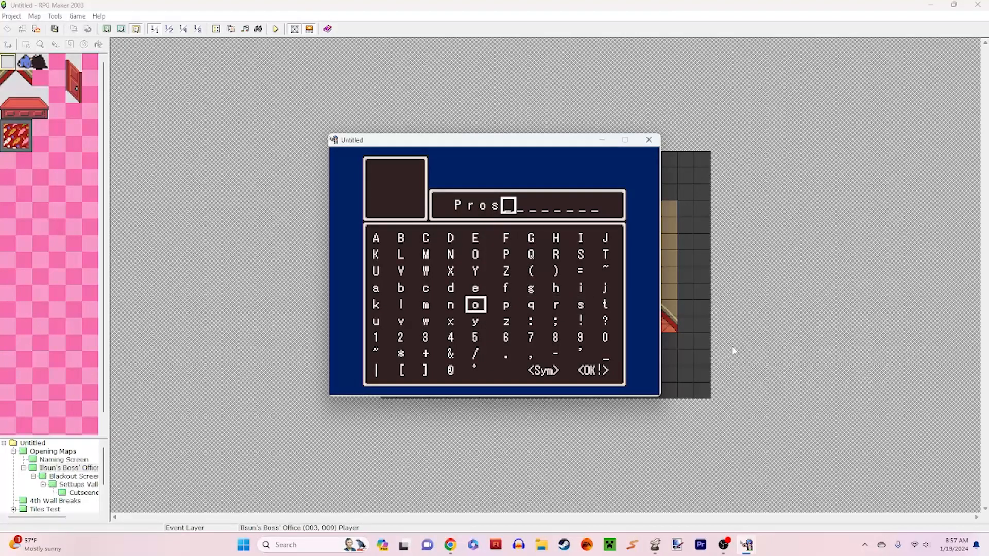
key("Up")
key("Return")
key("Right")
key("Right")
key("Right")
key("Right")
key("Right")
key("Right")
key("Return")
key("Left")
key("Left")
key("Left")
key("Down")
key("Left")
key("Left")
key("Left")
key("Left")
key("Return")
key("Left")
key("Up")
key("Return")
key("Return")
key("Left")
key("Left")
key("Left")
key("Left")
key("Left")
key("Return")
key("Down")
key("Down")
key("Down")
key("Down")
key("Right")
key("Right")
key("Right")
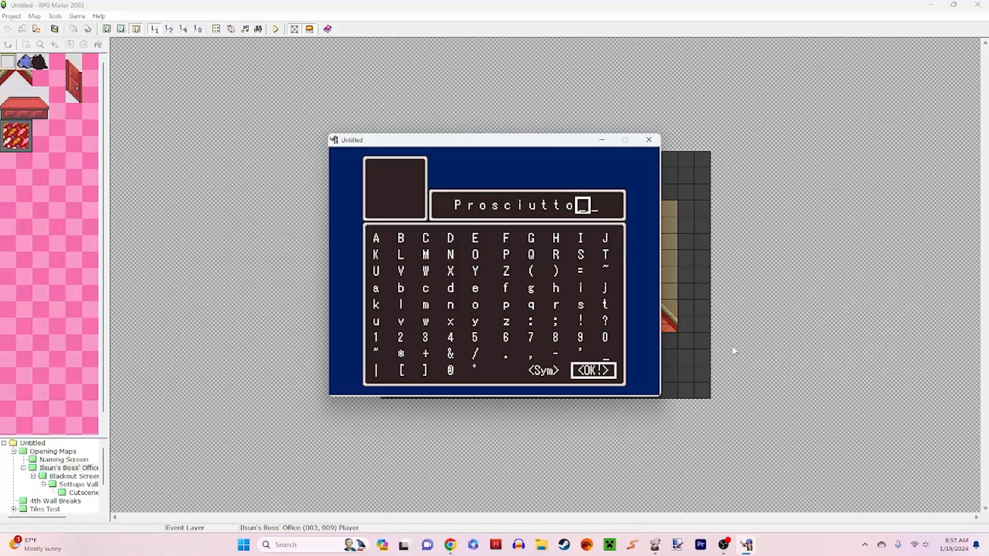
key("Return")
Step: Accept the default names for the protagonist and the early-game female party member
key("Return")
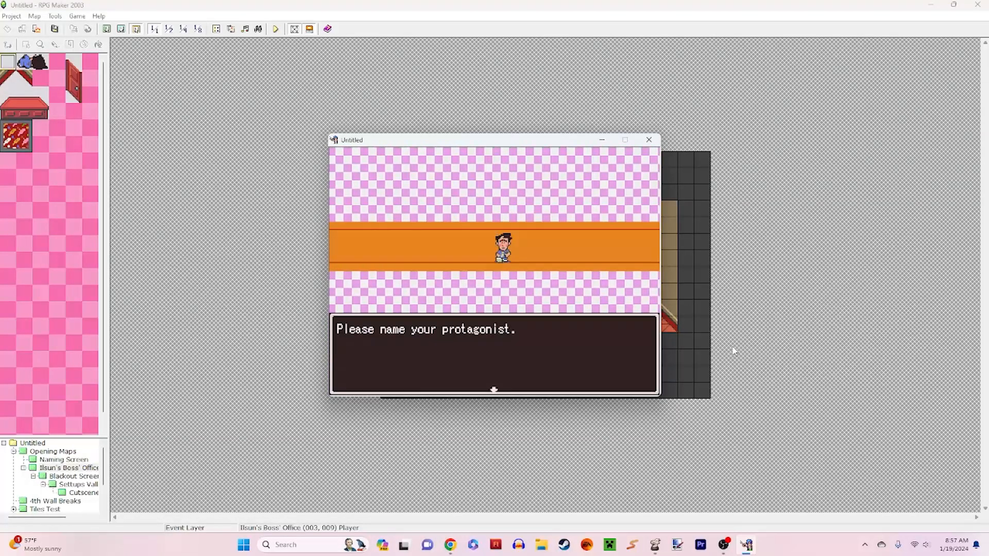
key("Return")
key("Up")
key("Left")
key("Return")
key("Return")
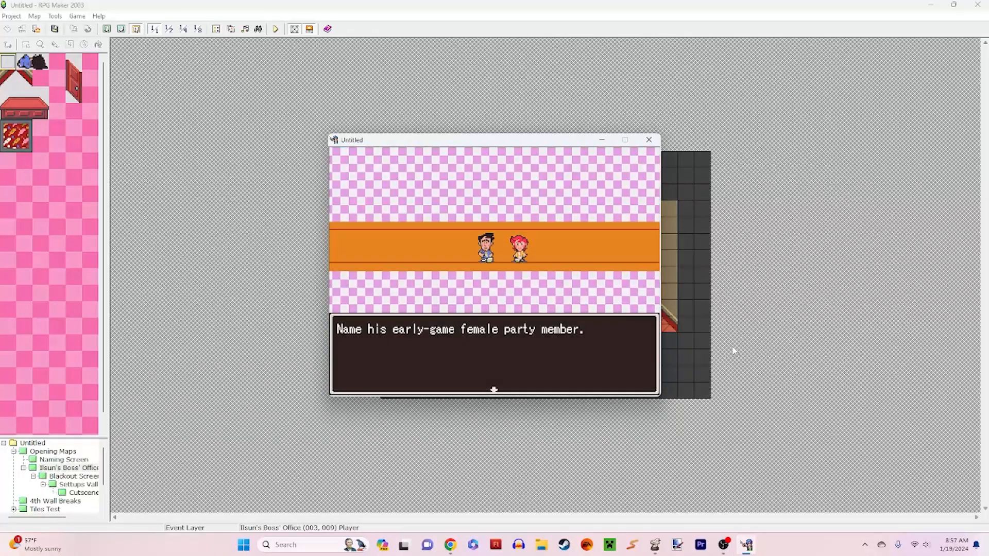
key("Return")
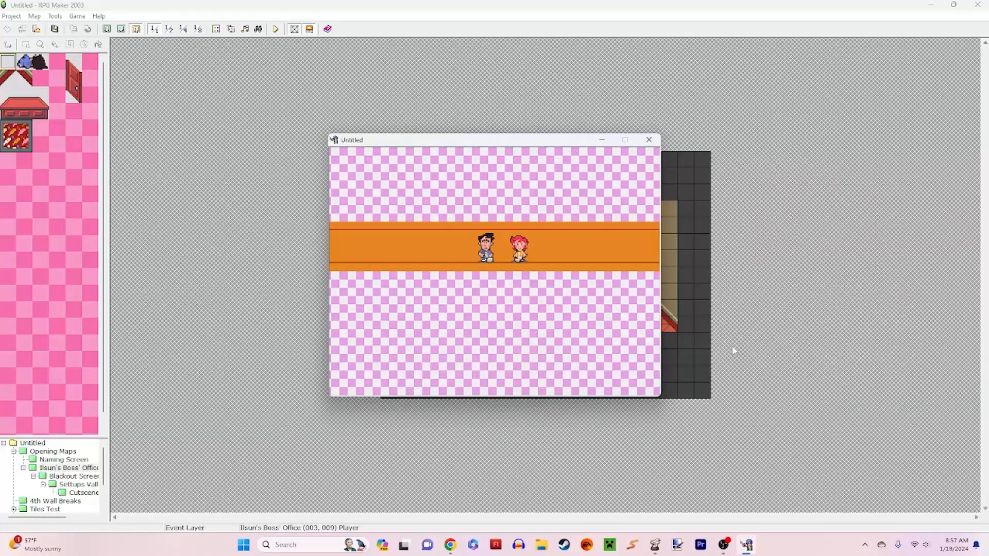
key("Up")
key("Left")
Step: Accept the default names for the awkward party member and the physically-intimidating party member
key("Return")
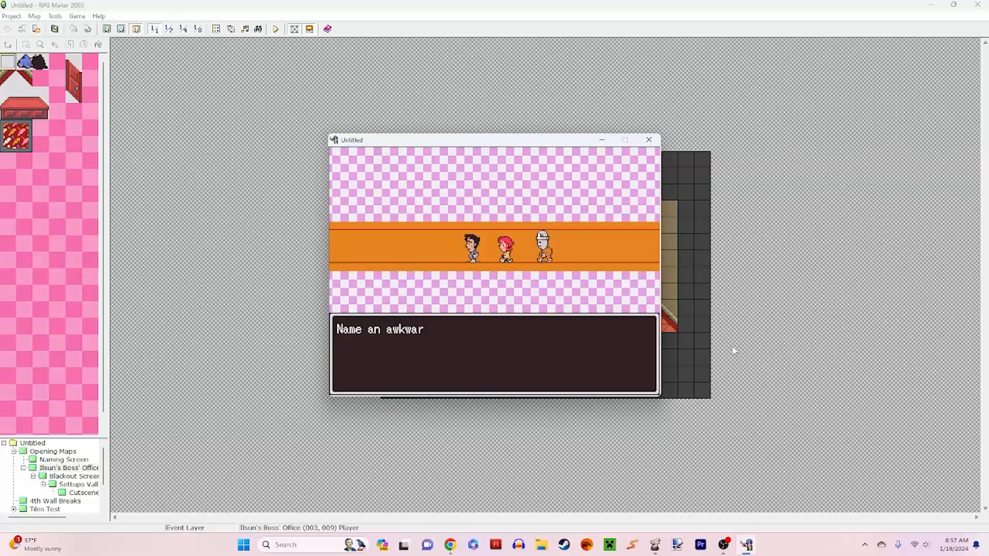
key("Return")
key("Up")
key("Left")
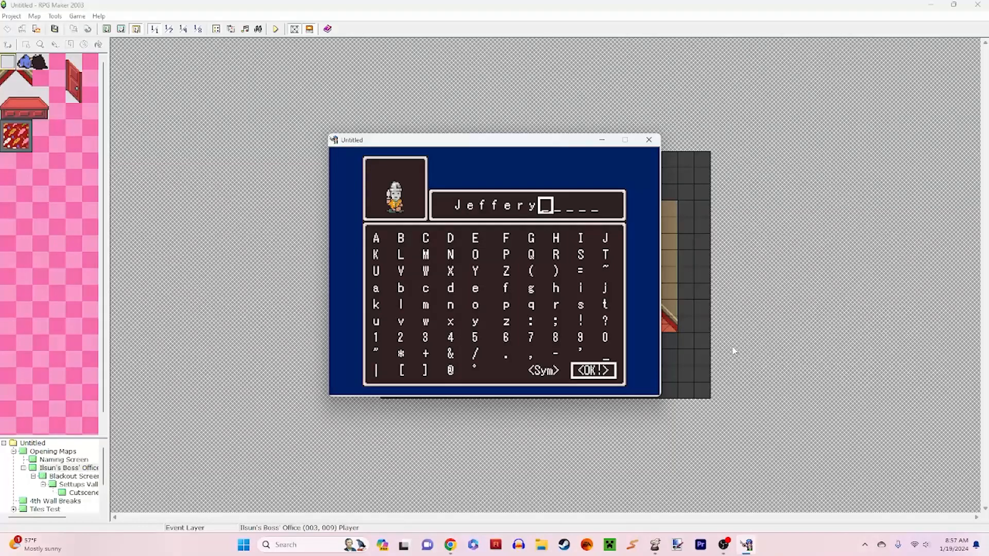
key("Return")
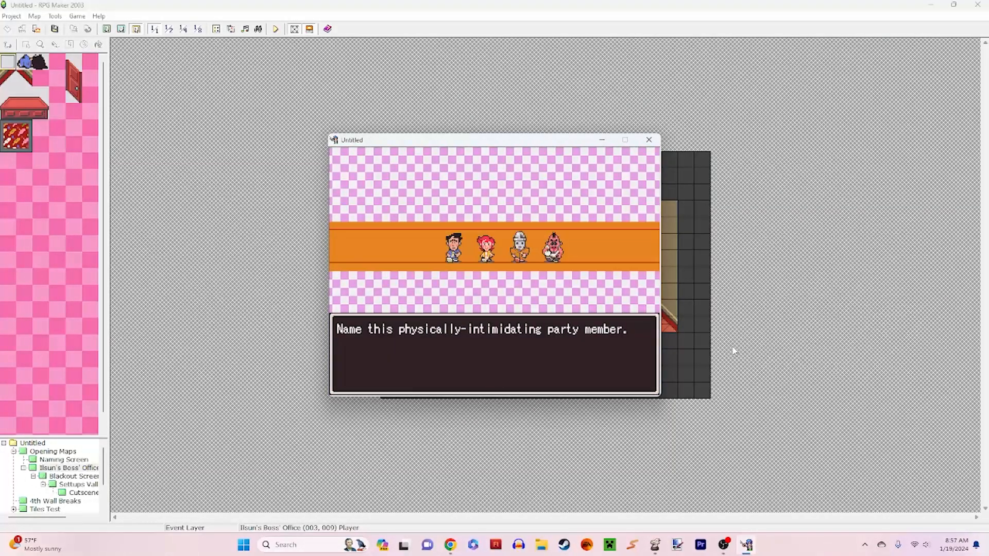
key("Return")
key("Up")
key("Left")
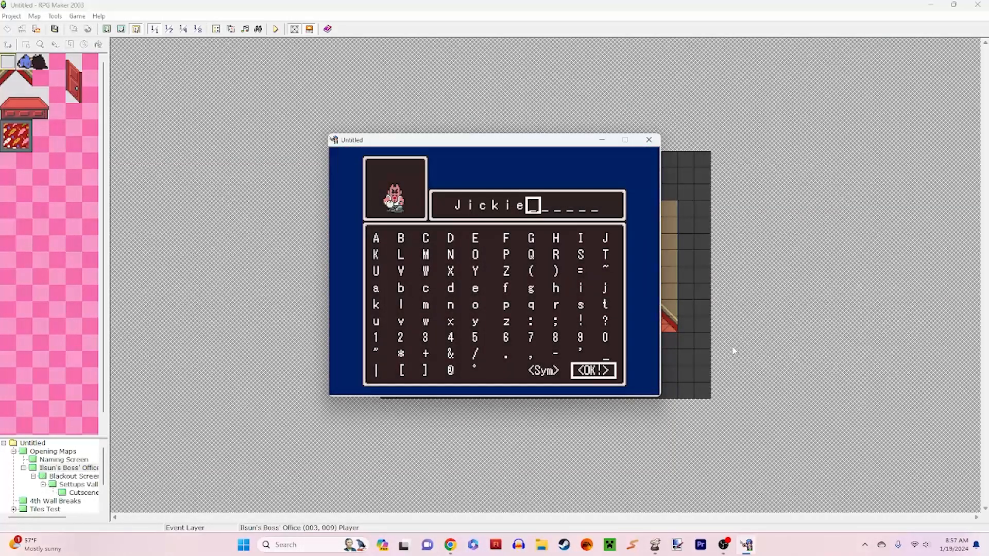
key("Return")
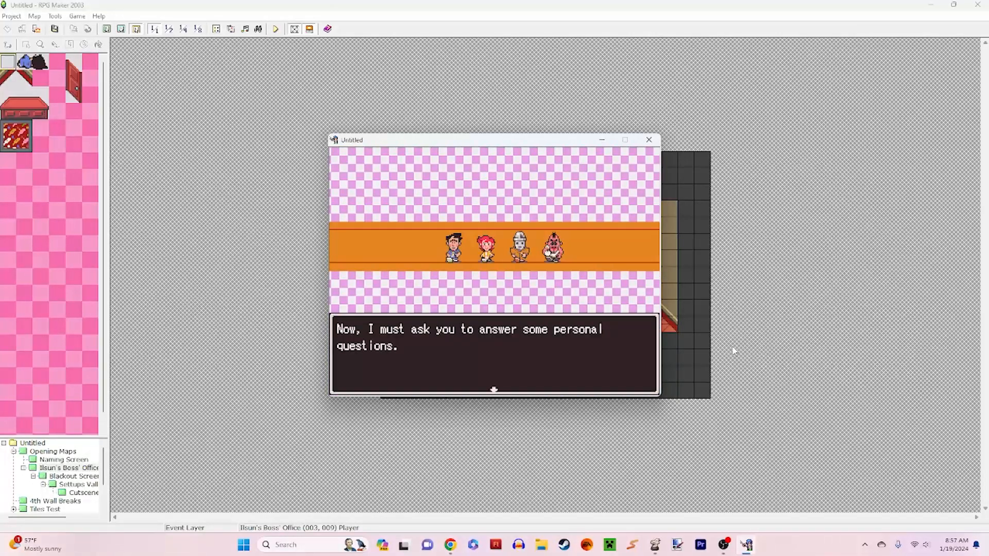
Step: Accept the prefilled answers to both personal questions that follow the party naming
key("Return")
key("Return")
key("Up")
key("Left")
key("Return")
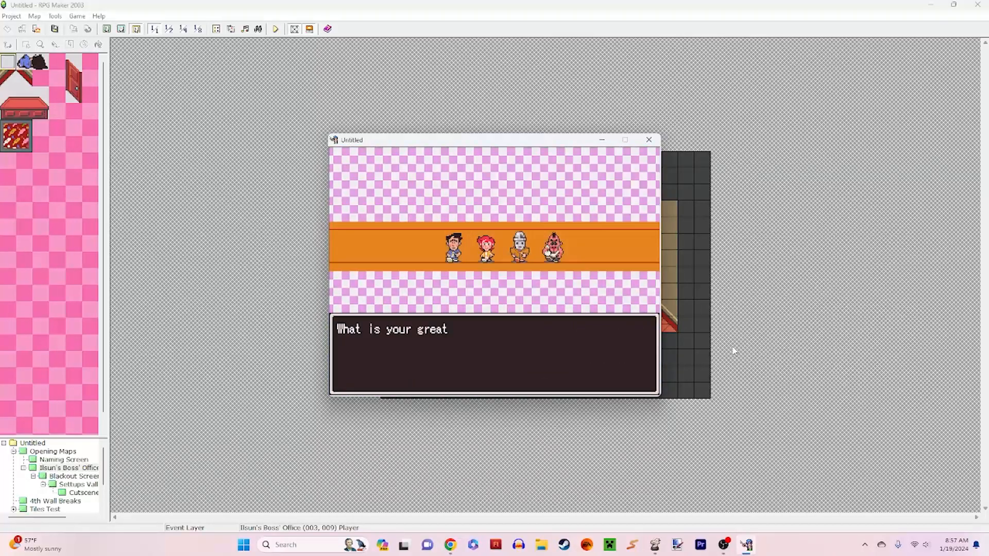
key("Return")
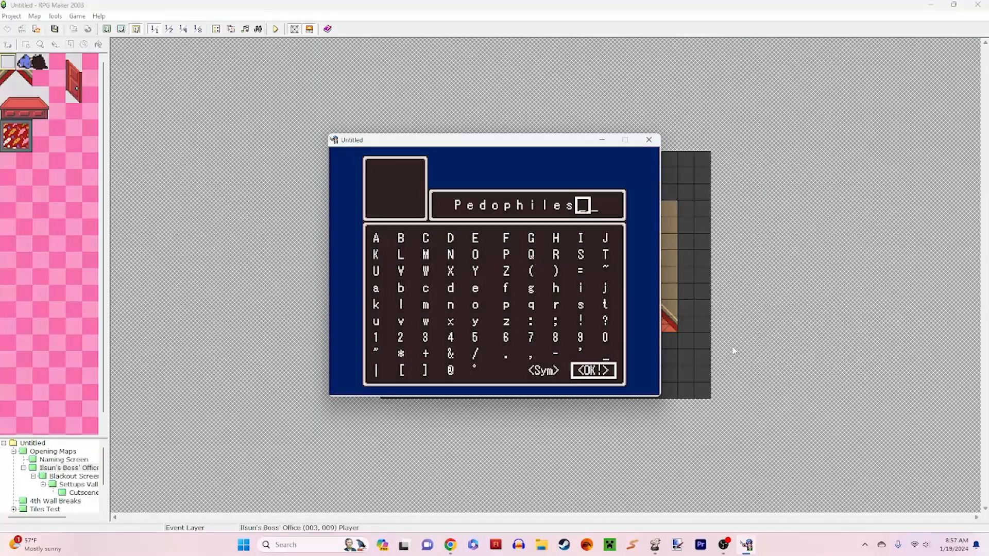
key("Return")
key("Return")
Step: Answer Yes to beginning the journey into the world of Giggleforce
key("Return")
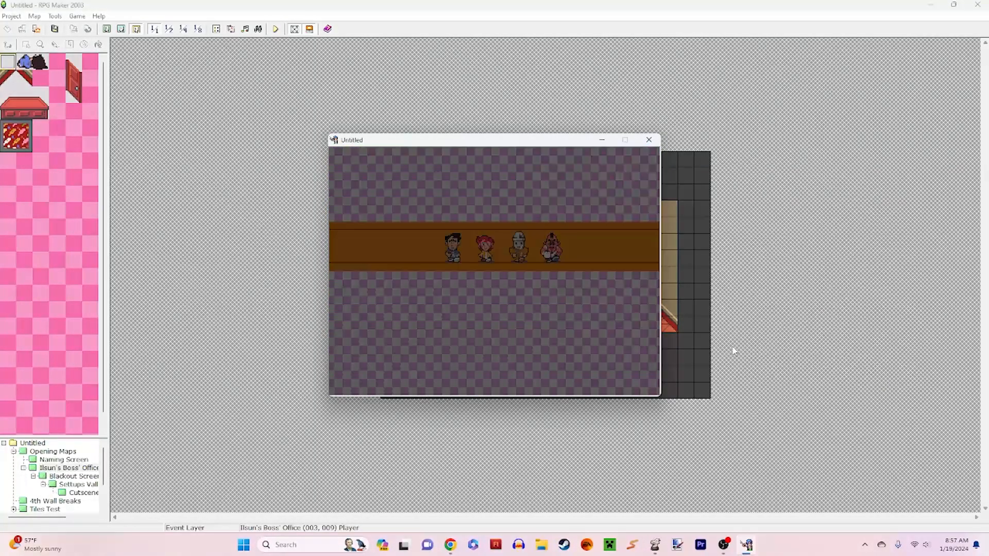
key("Return")
key("Return")
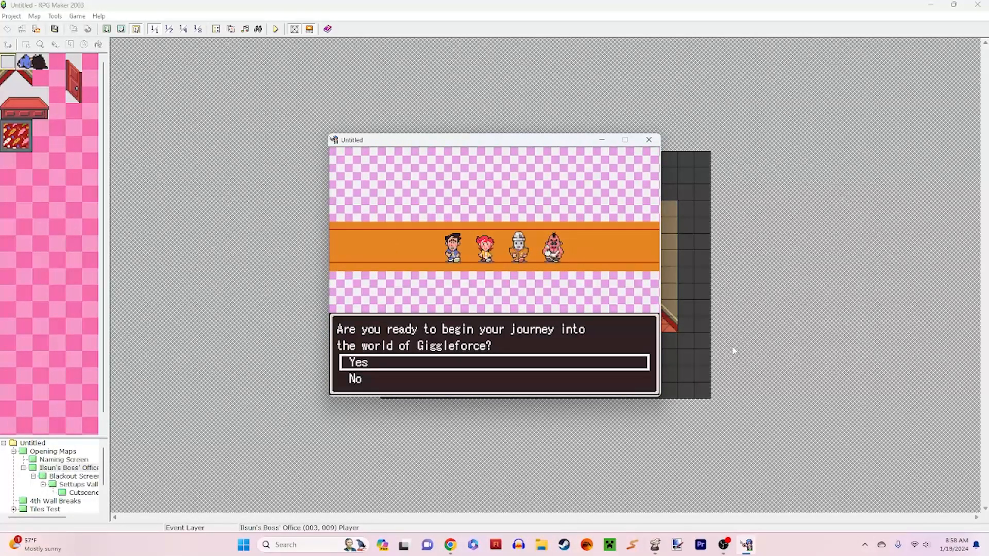
key("Return")
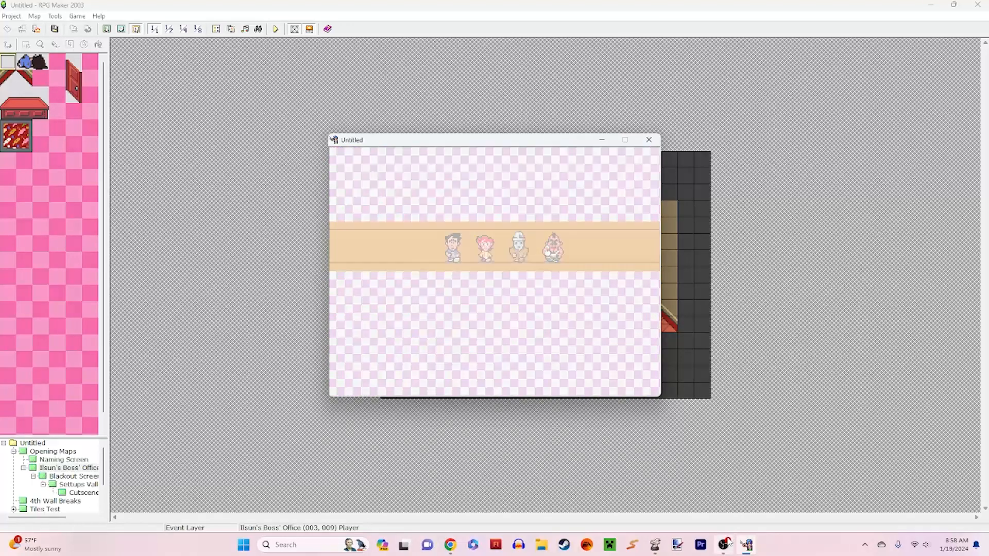
Step: Close the test play and open the Opening Cutscene event at tile (001, 001) in the event editor
mouse_move(724, 546)
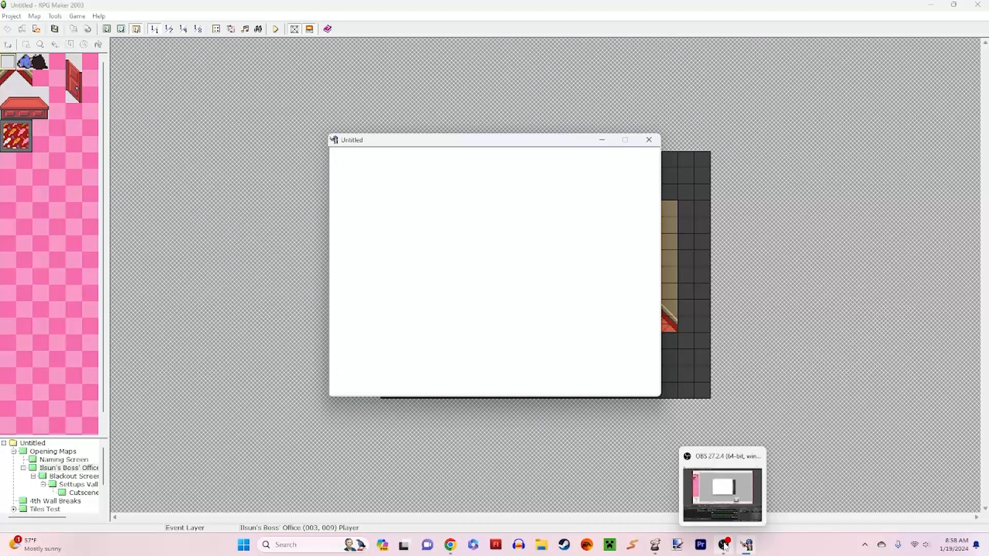
left_click(649, 140)
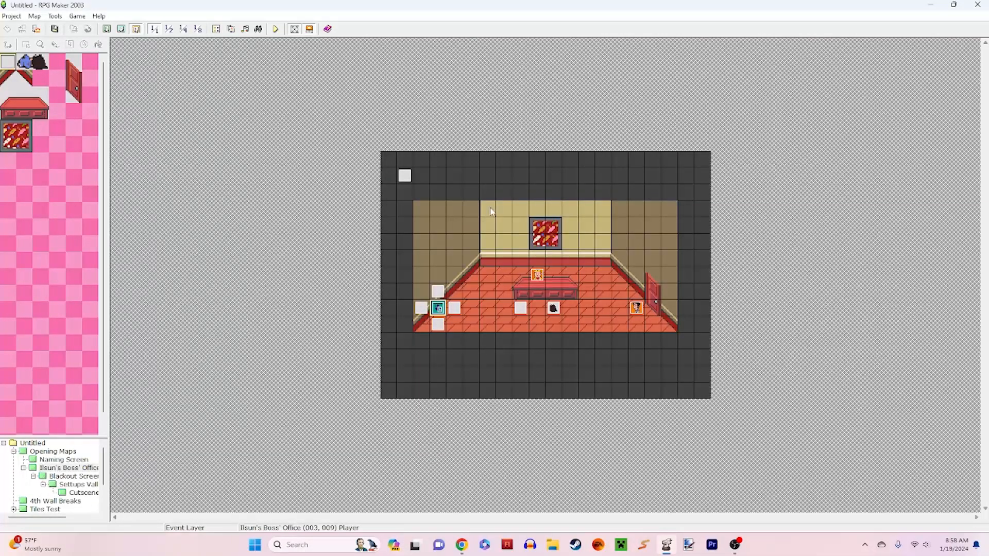
double_click(405, 176)
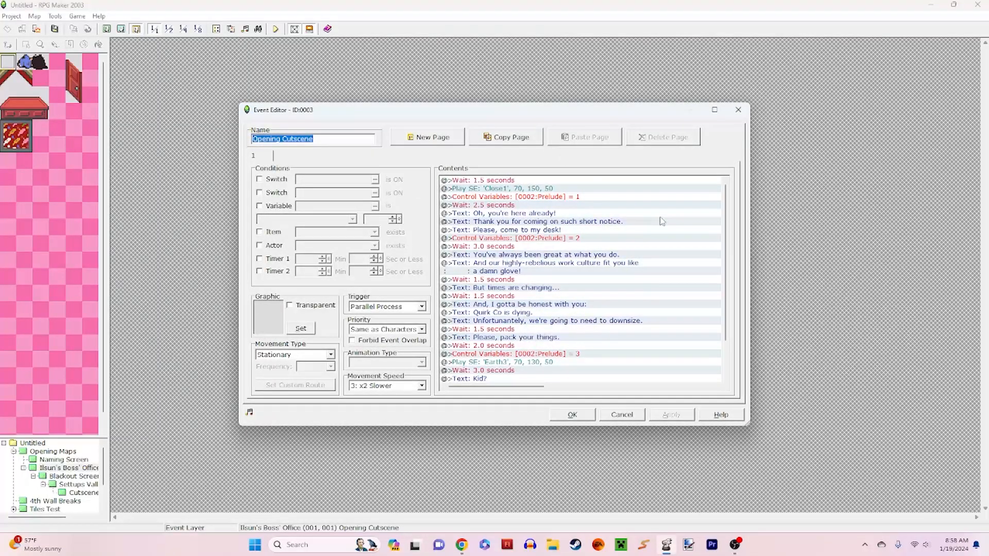
Step: Review the first cutscene commands, from the opening wait and Close1 sound effect through the "Please, come to my desk!" text
left_click(562, 181)
left_click(562, 189)
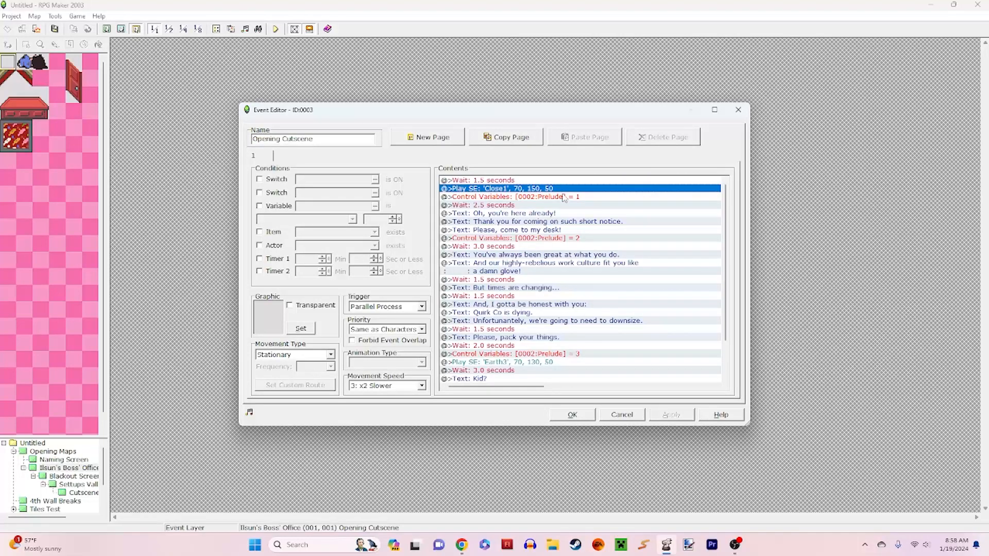
left_click(594, 198)
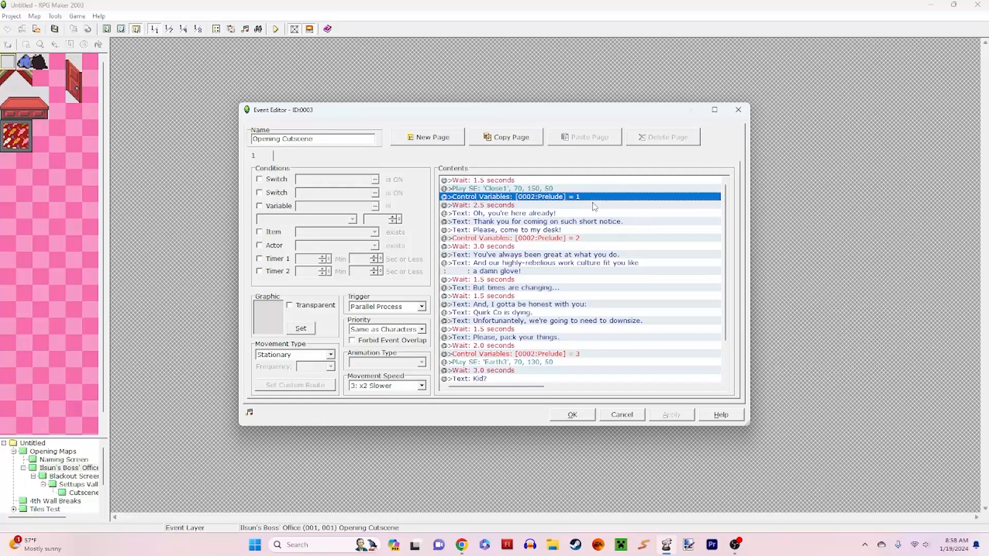
left_click(581, 206)
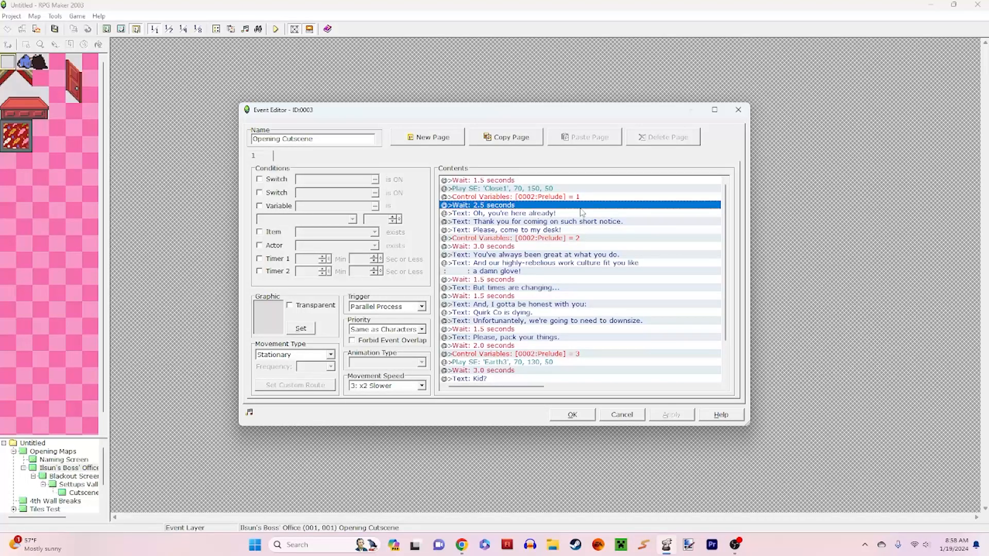
left_click(581, 214)
left_click(581, 222)
left_click(580, 230)
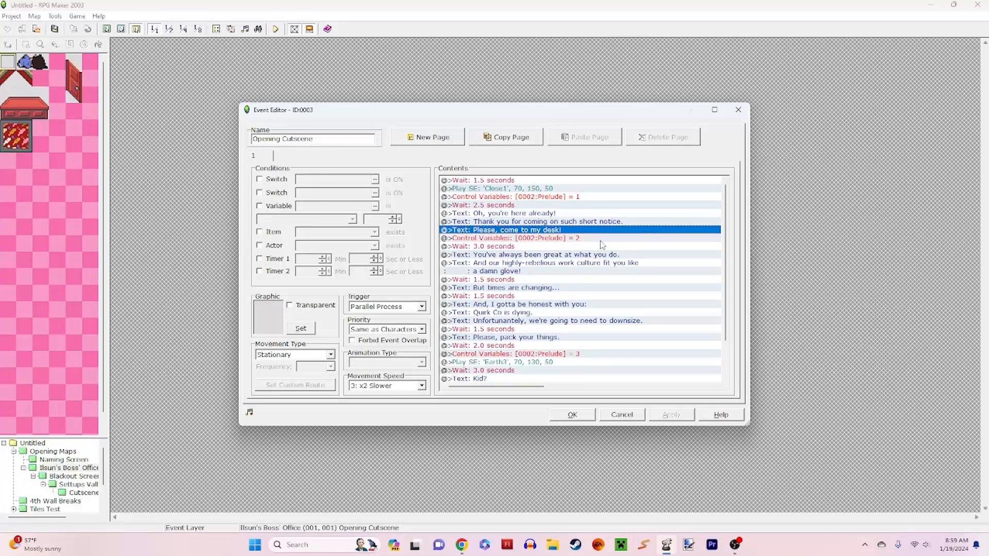
Step: Trace the three Control Variables commands for Prelude through the cutscene contents and close the event without changes
left_click(600, 240)
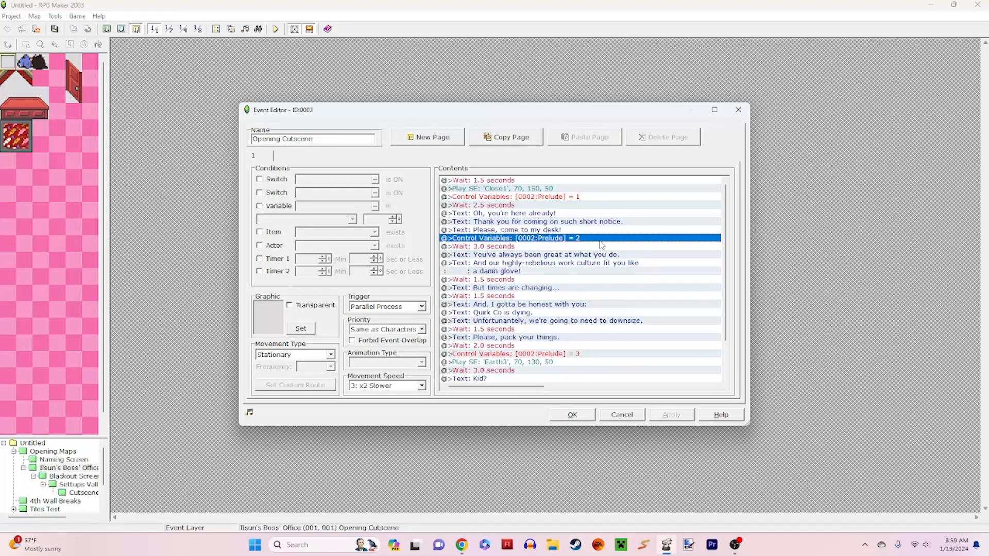
scroll(629, 262, "down", 2)
scroll(645, 267, "up", 2)
left_click(605, 200)
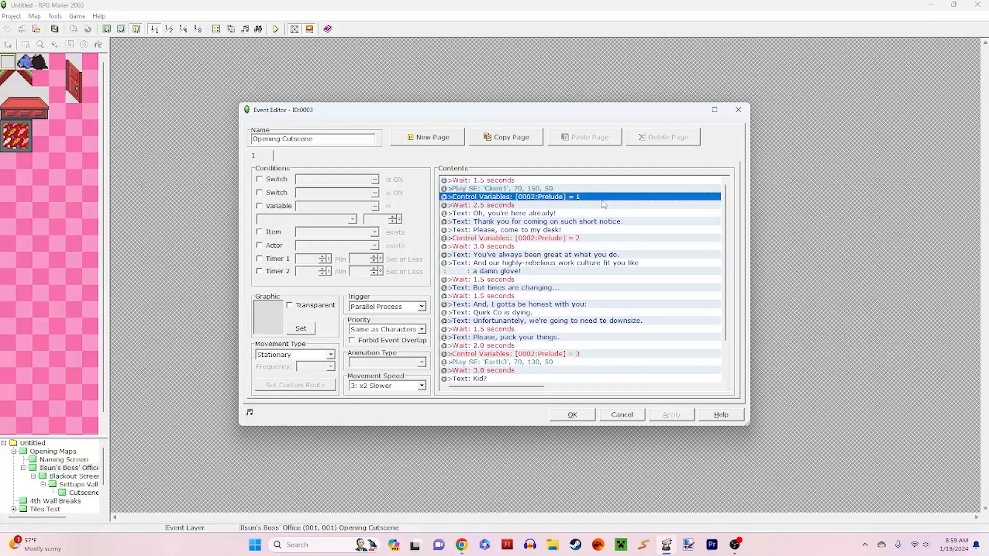
left_click(605, 240)
scroll(605, 260, "down", 2)
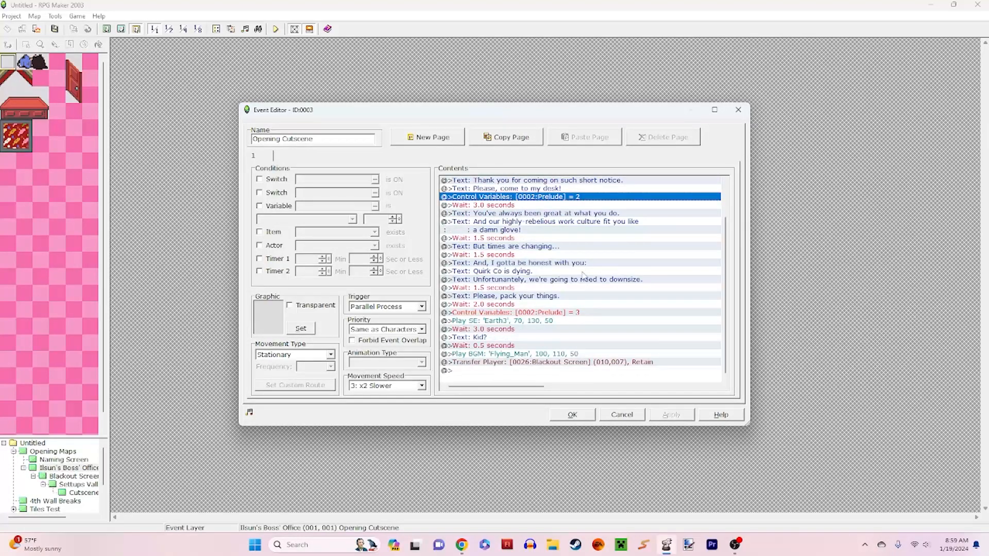
left_click(592, 312)
scroll(581, 283, "up", 2)
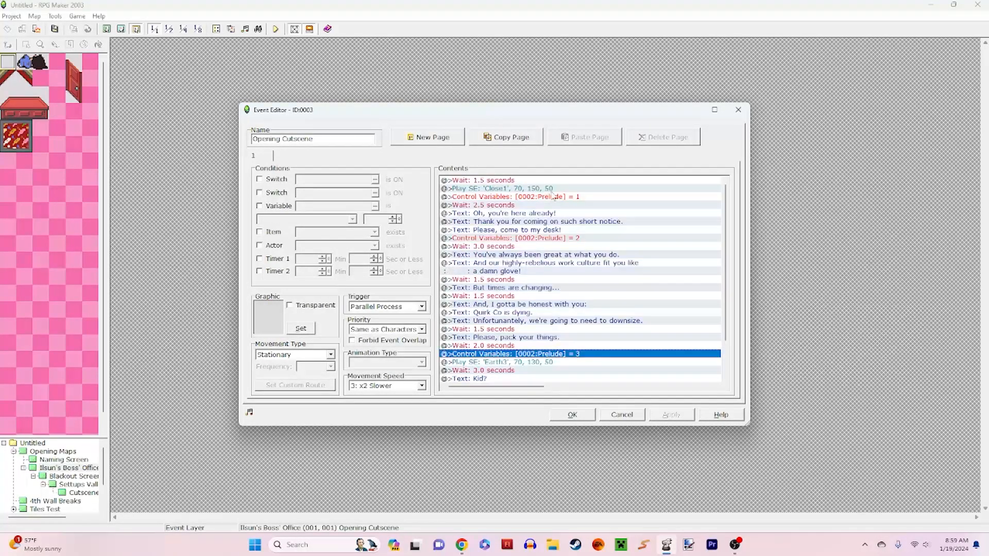
left_click(632, 414)
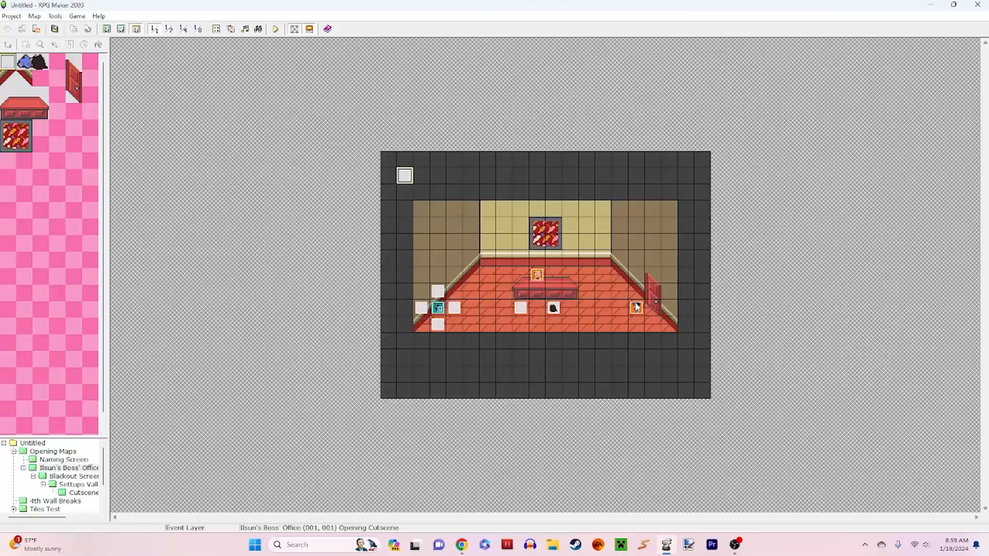
Step: Open the Ilsun event at tile (015, 009) and compare the conditions and graphics of its pages 1 to 3
double_click(637, 307)
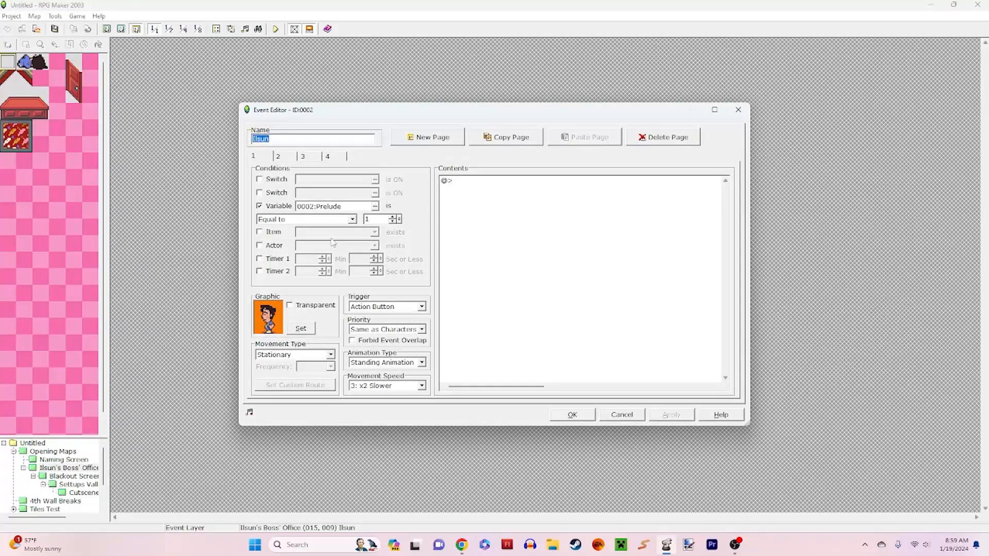
left_click(286, 157)
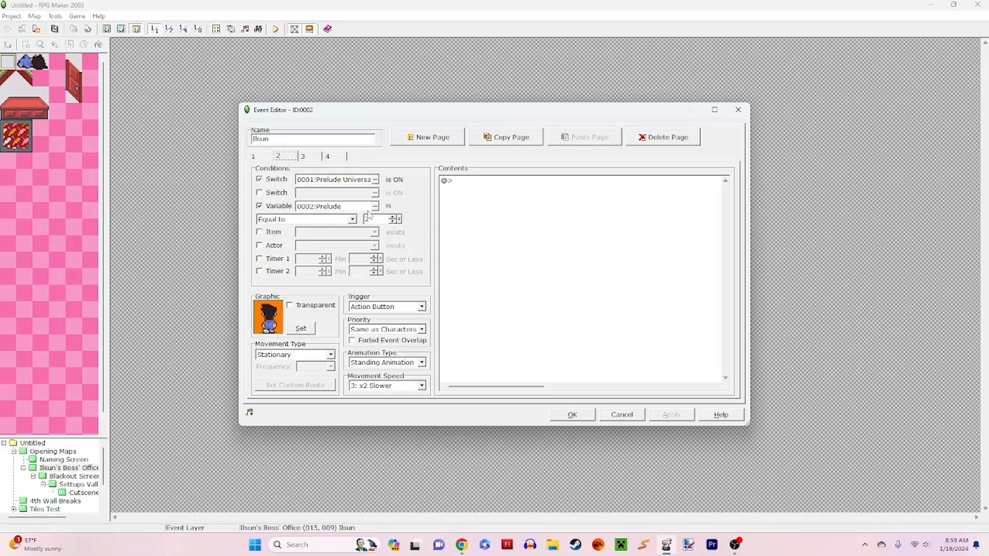
left_click(254, 157)
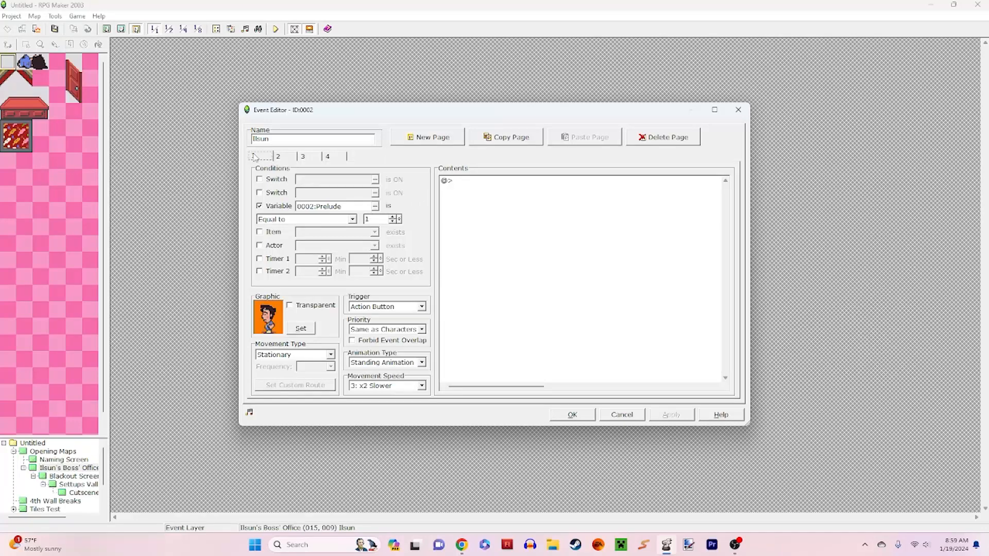
left_click(277, 157)
left_click(309, 156)
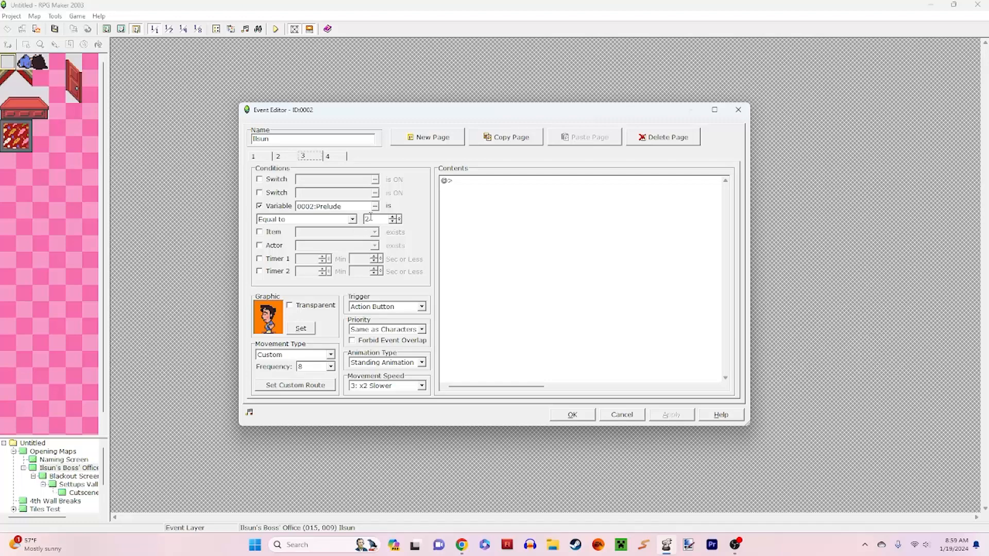
left_click(296, 159)
left_click(313, 159)
left_click(284, 158)
left_click(315, 157)
Step: Inspect the Switch ON: 0001 command in the custom move route of Ilsun's page 3, leaving the route unchanged
left_click(316, 386)
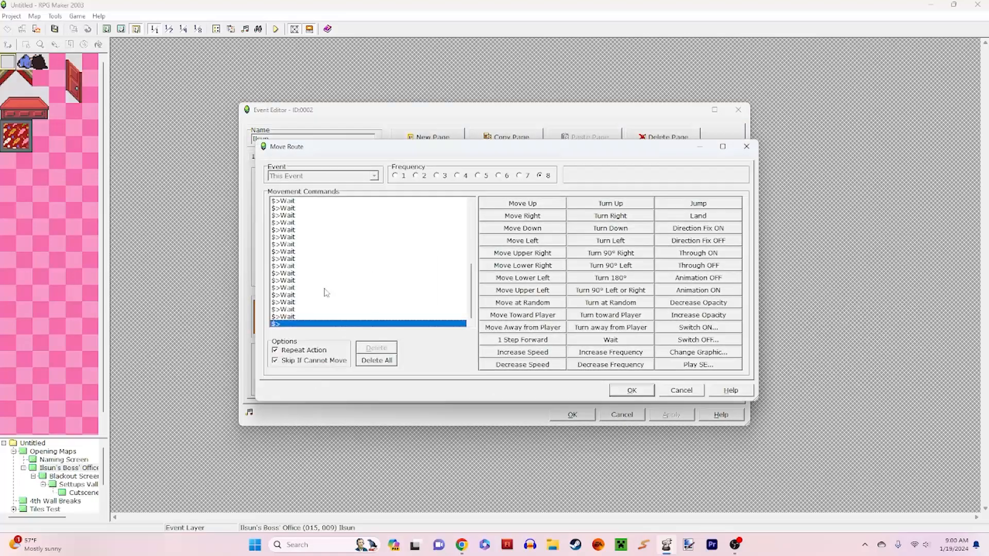
left_click_drag(472, 290, 473, 231)
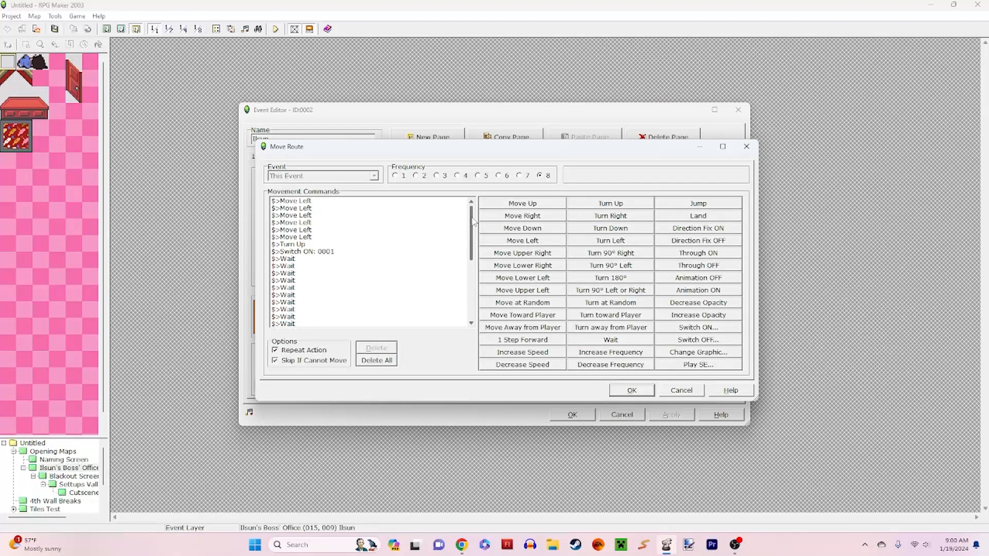
left_click(316, 252)
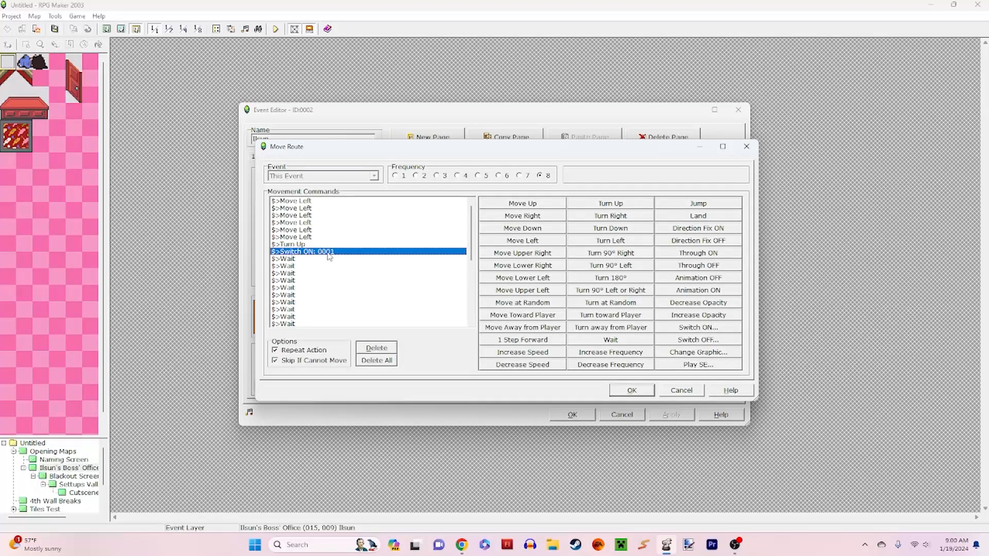
left_click(681, 389)
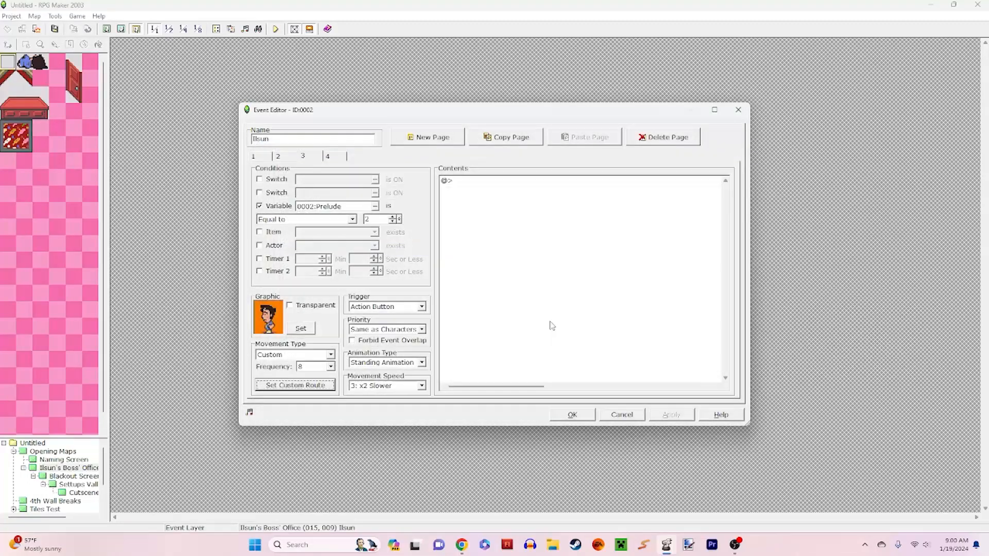
Step: Compare the settings on pages 2, 3 and 4 of the Ilsun event and close it without changes
left_click(295, 161)
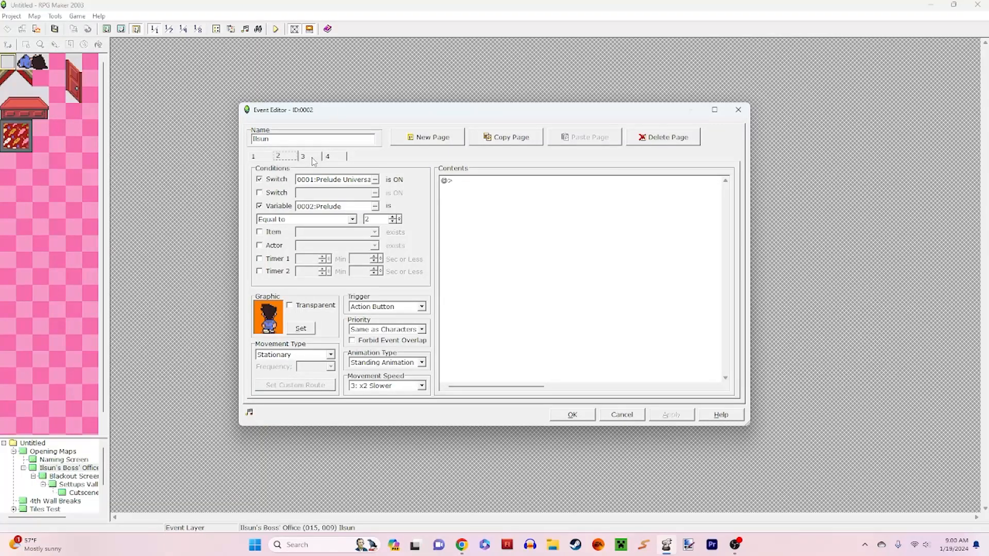
left_click(313, 157)
left_click(327, 159)
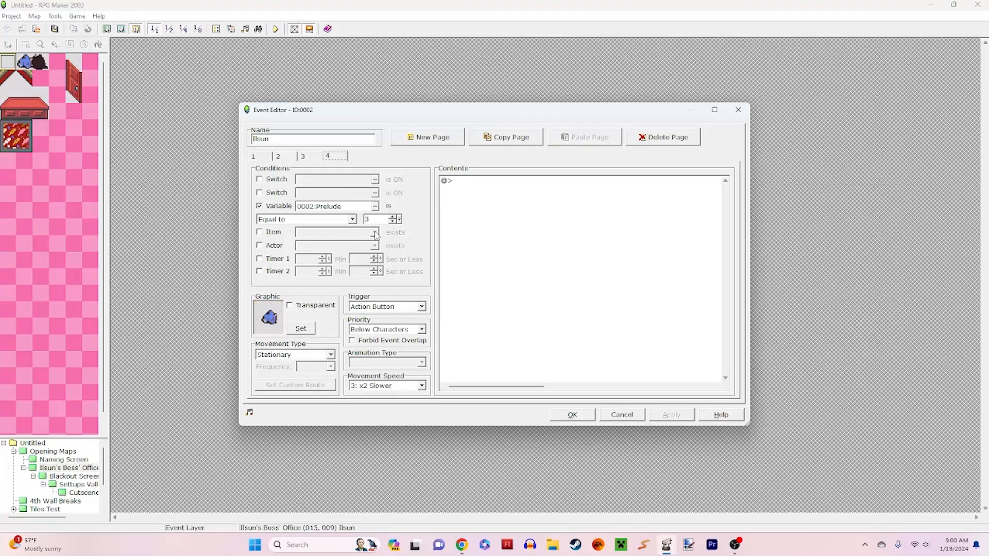
left_click(632, 413)
Step: Reopen the Opening Cutscene event and examine its Prelude variable commands and the Earth3 sound effect
double_click(406, 174)
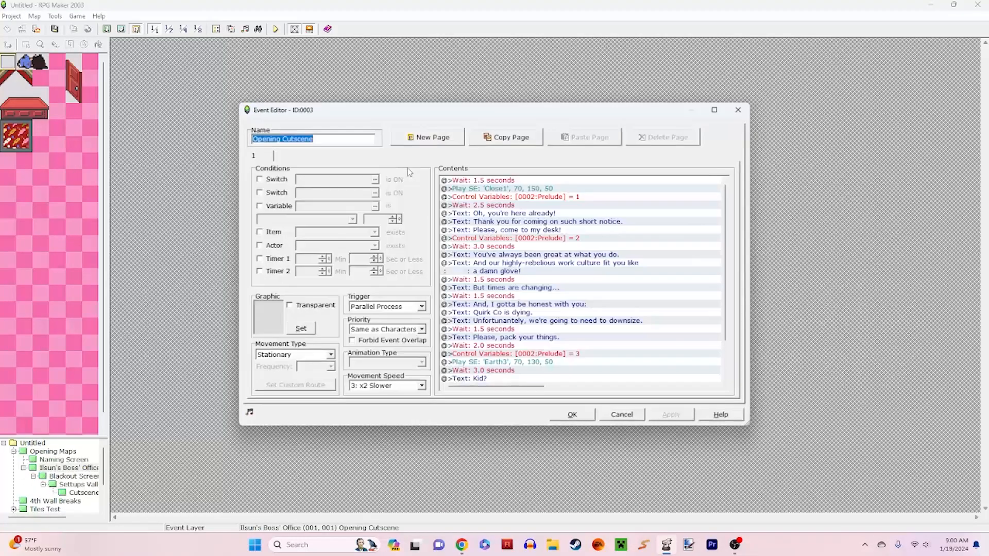
left_click(542, 198)
left_click(551, 239)
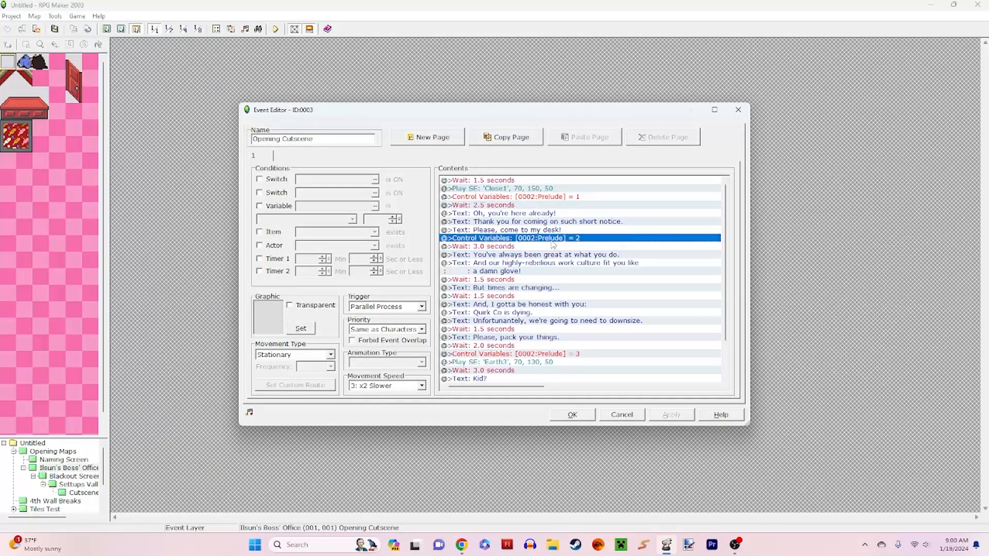
left_click(562, 354)
scroll(561, 341, "down", 2)
left_click(537, 321)
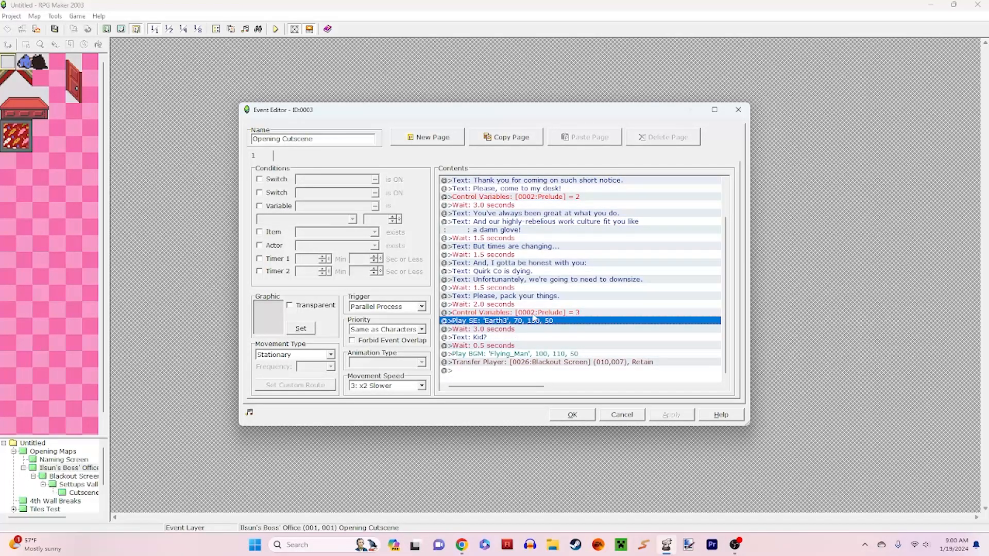
scroll(534, 319, "up", 2)
Step: Examine the waits and dialogue around the commands that set Prelude to 1 and 2
left_click(535, 246)
left_click(539, 255)
left_click(541, 205)
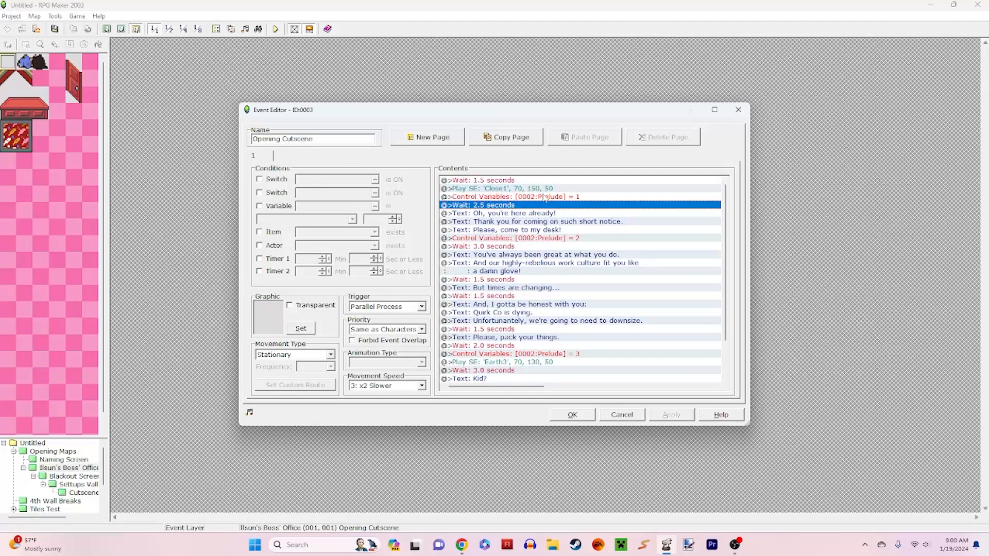
left_click(560, 229)
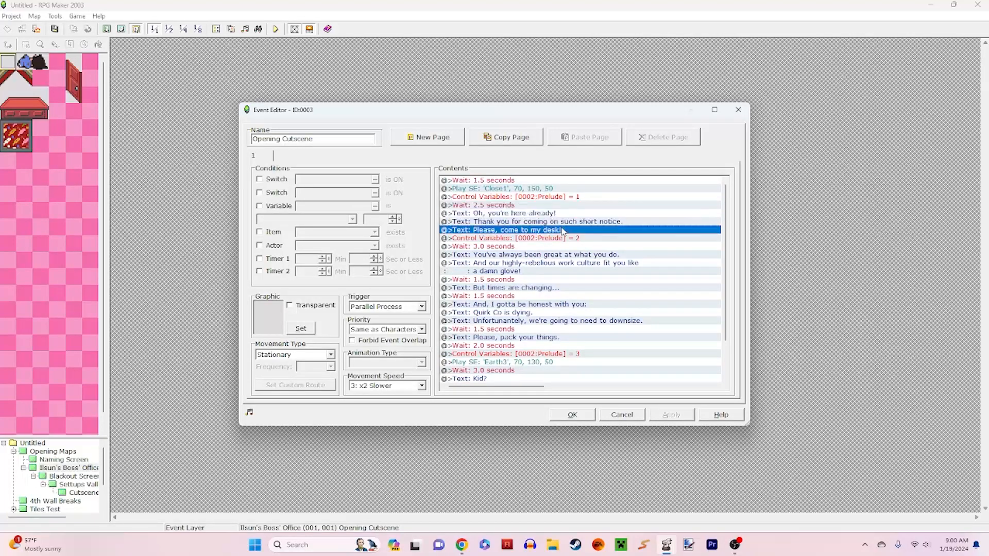
left_click(587, 189)
left_click(591, 198)
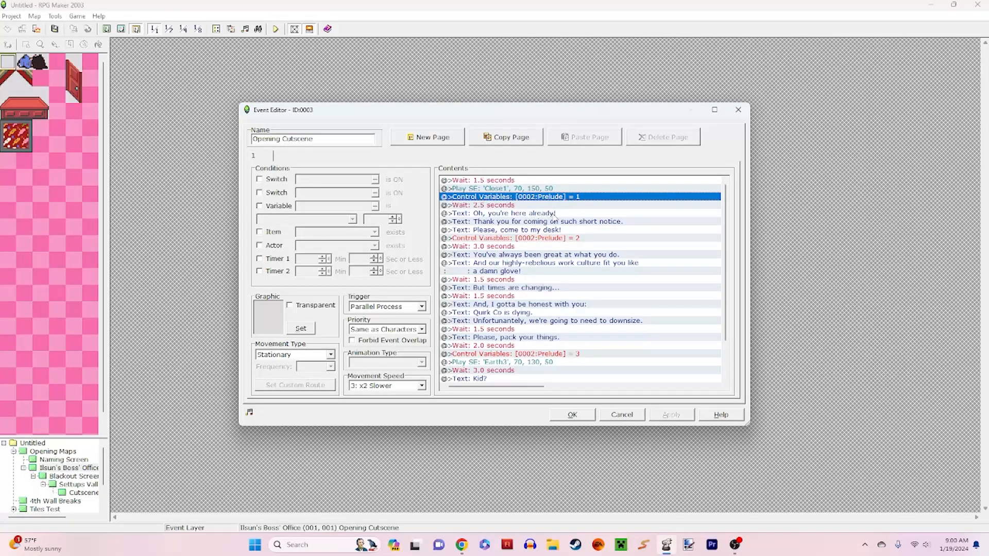
left_click(591, 240)
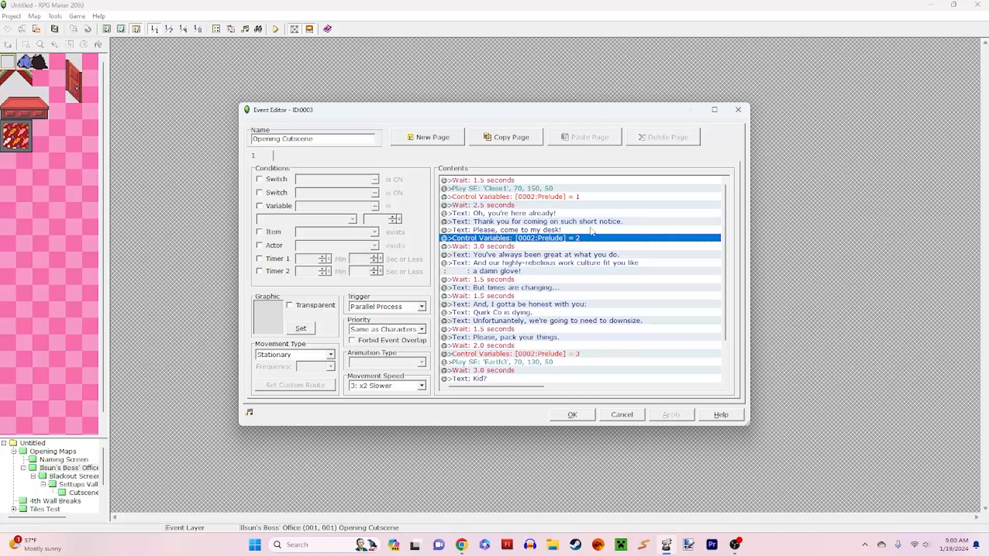
left_click(576, 189)
left_click(575, 197)
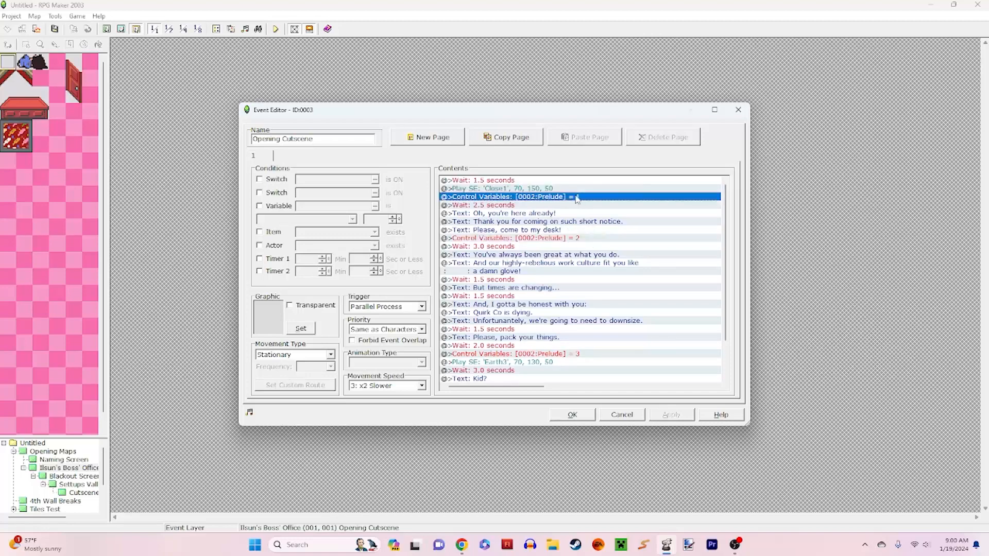
left_click(576, 238)
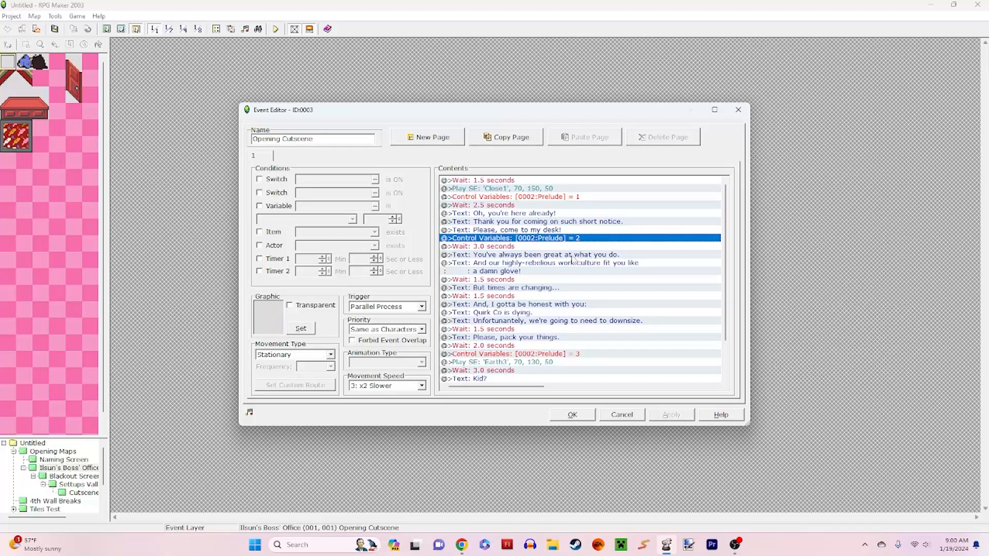
Step: Examine the waits and text lines from the 3-second wait to "But times are changing..."
left_click(531, 248)
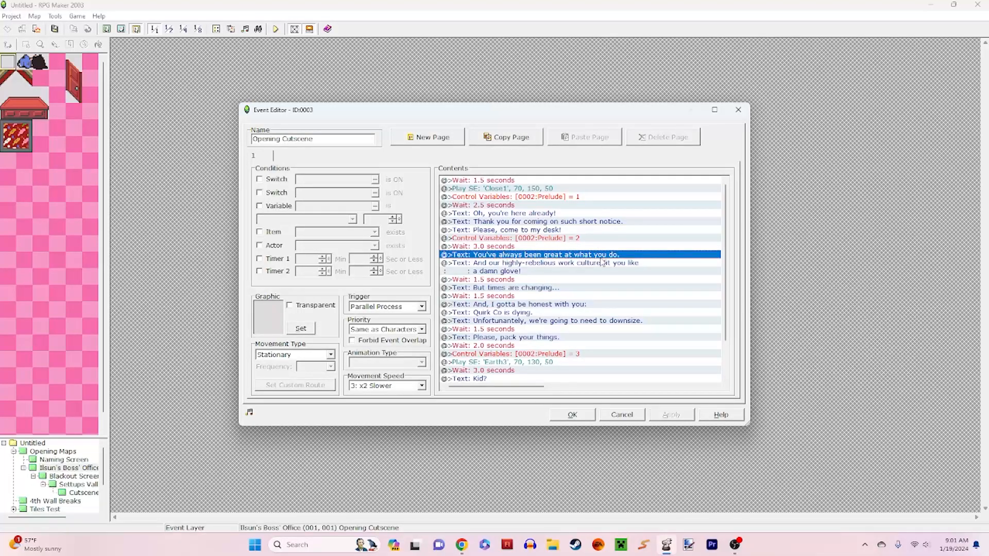
left_click(559, 264)
left_click(564, 256)
left_click(562, 267)
left_click(555, 280)
left_click(557, 295)
left_click(553, 287)
left_click(556, 276)
left_click(560, 287)
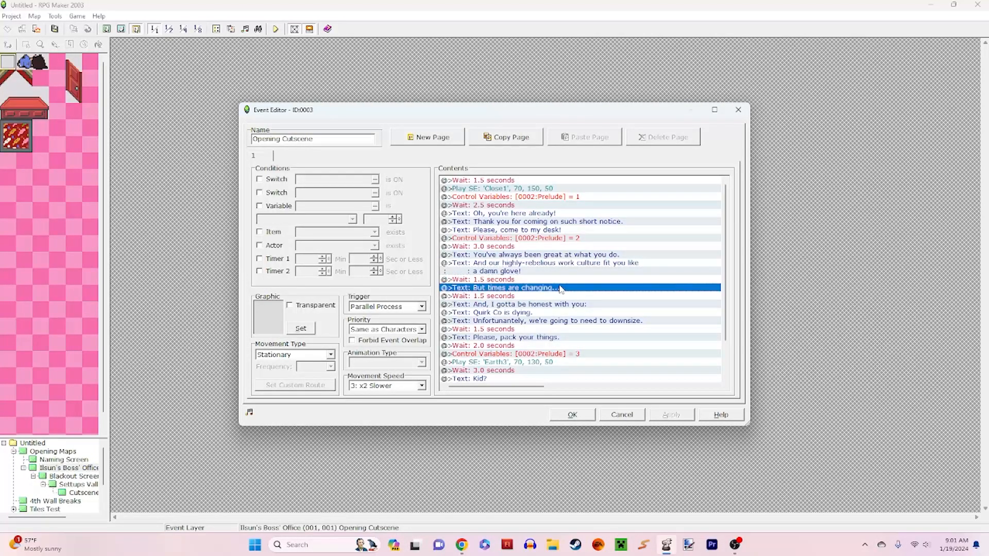
Step: Review the downsizing dialogue and its waits from "And, I gotta be honest with you:" to "Please, pack your things."
left_click(566, 304)
left_click(567, 313)
left_click(554, 295)
left_click(556, 304)
left_click(556, 313)
left_click(558, 320)
left_click(558, 329)
left_click(558, 338)
scroll(560, 345, "down", 2)
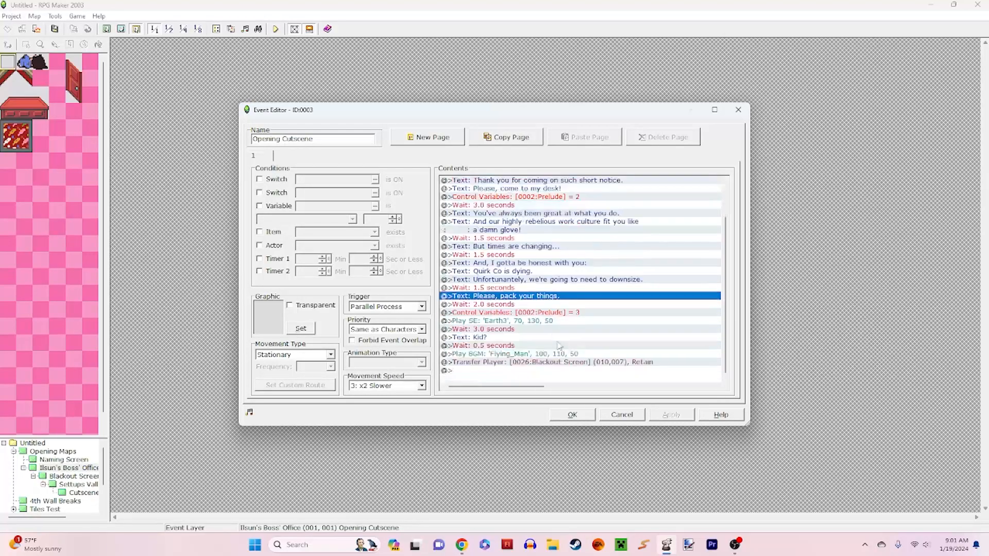
Step: Review the cutscene's ending commands: the 2-second wait, Prelude = 3, the Earth3 sound effect and the Flying_Man music
left_click(519, 305)
left_click(519, 313)
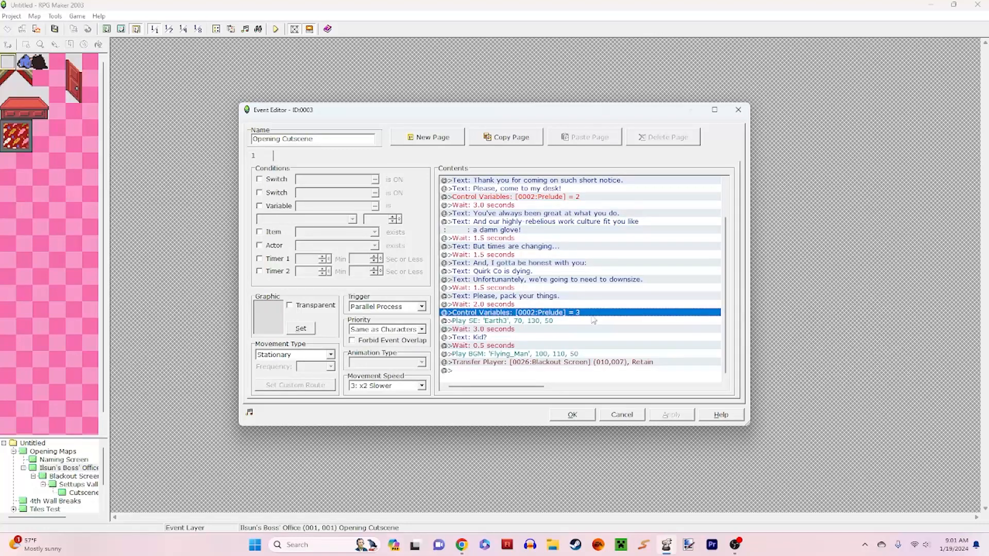
left_click(565, 321)
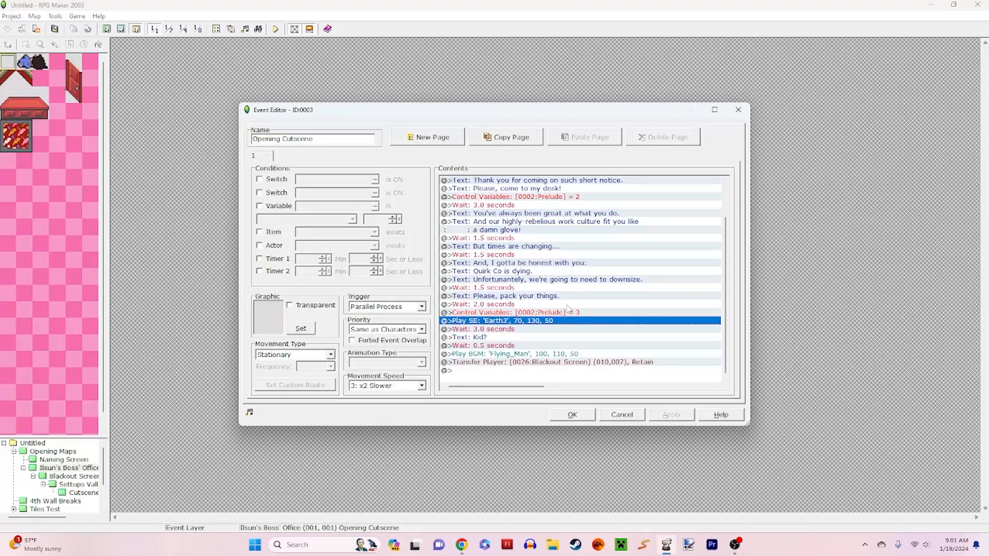
left_click(515, 354)
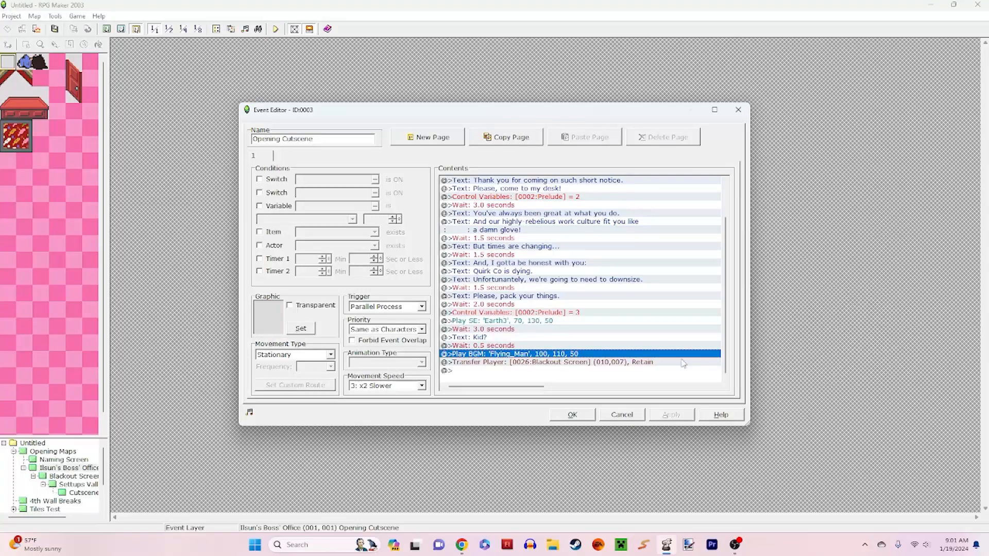
Step: Close the Opening Cutscene event without changes and open the Blackout Screen map
left_click(622, 415)
left_click(72, 476)
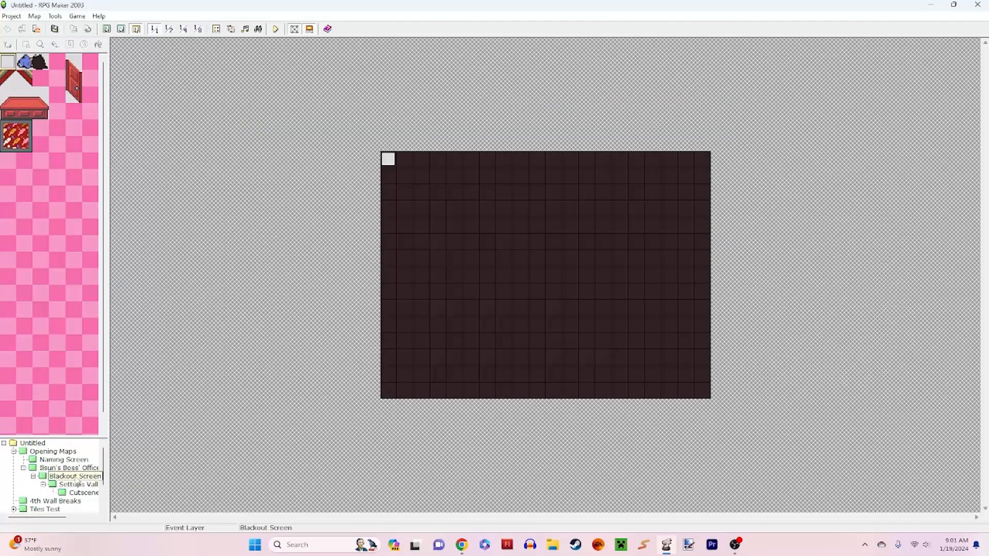
Step: Open the Opening event and preview the TitleCards1 and TitleCards2 graphics in its Show Picture command, leaving the picture unchanged
double_click(389, 164)
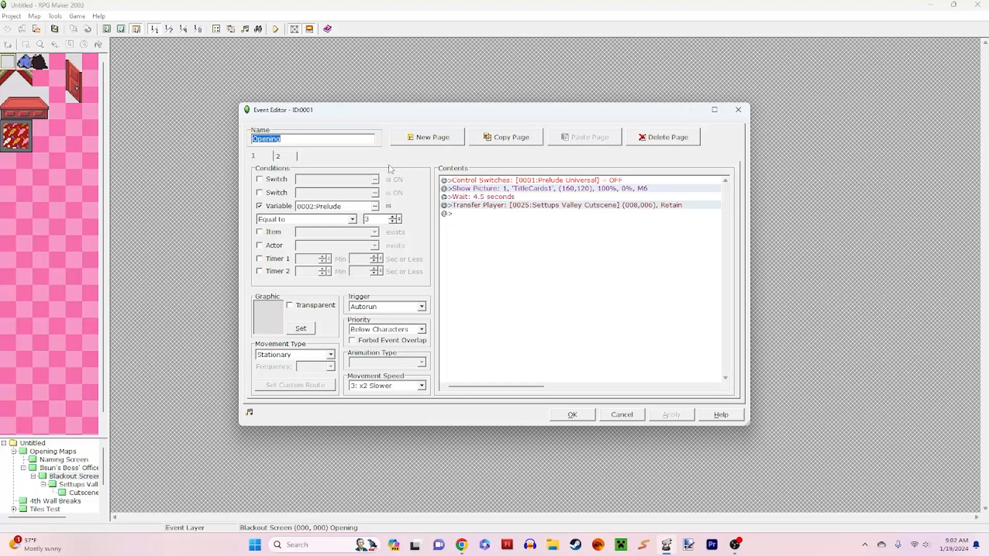
right_click(467, 190)
left_click(502, 206)
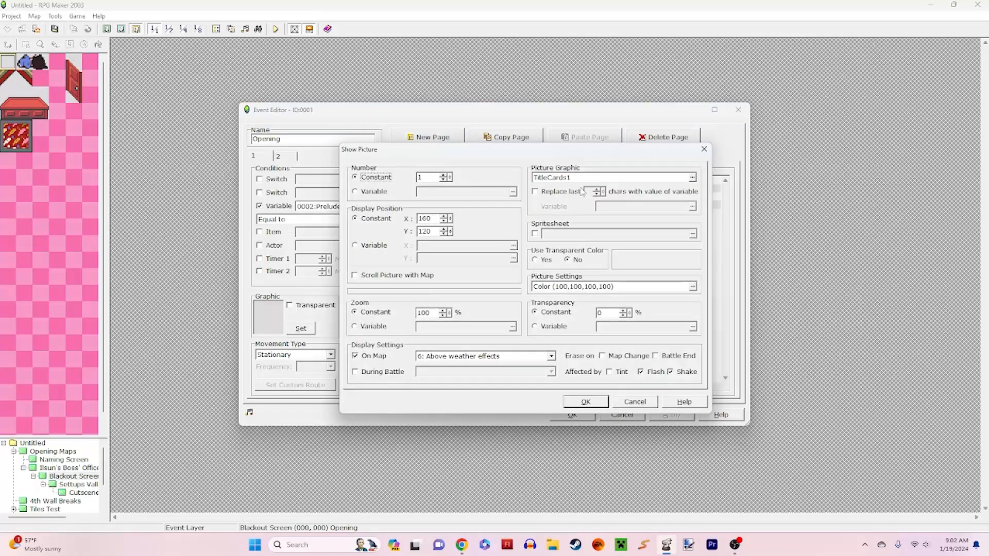
left_click(692, 177)
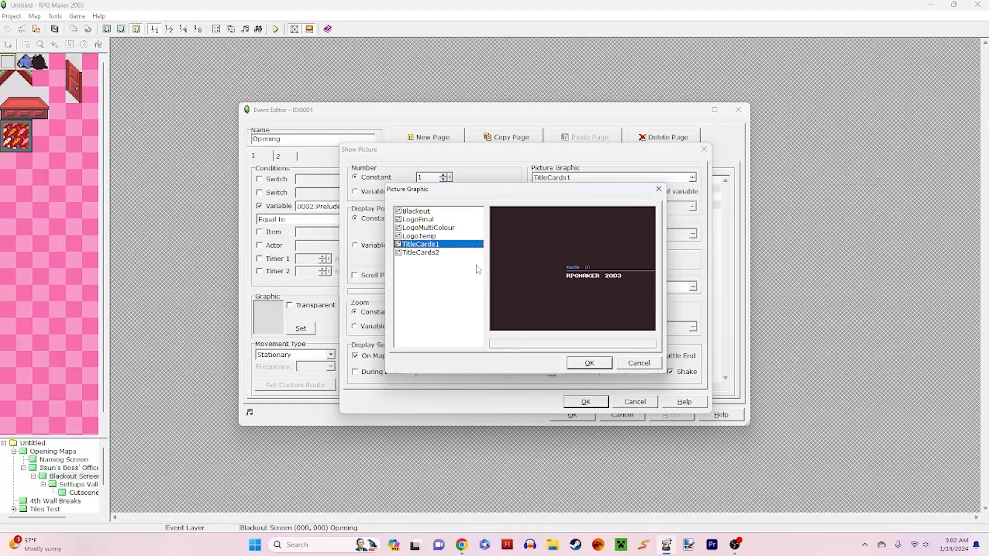
left_click(443, 253)
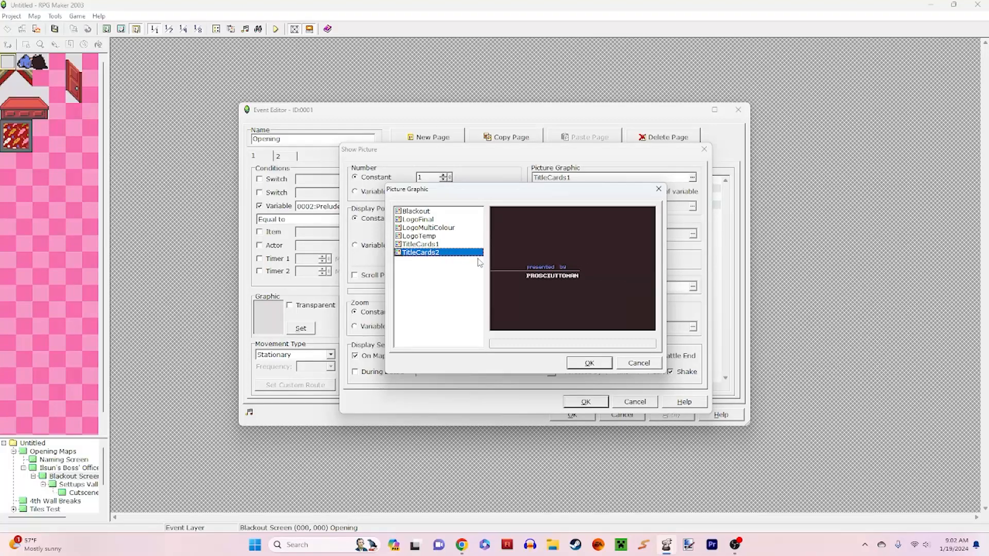
left_click(440, 245)
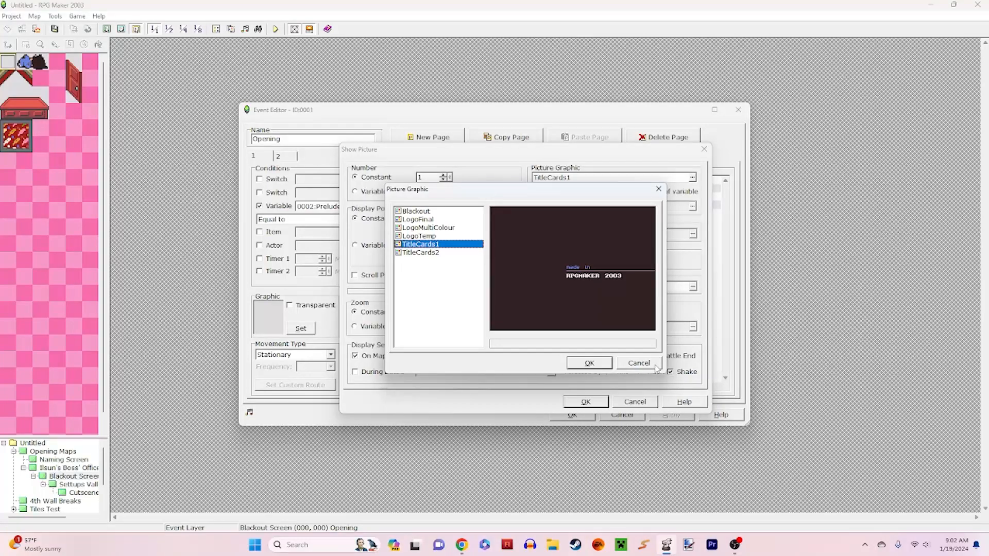
left_click(654, 365)
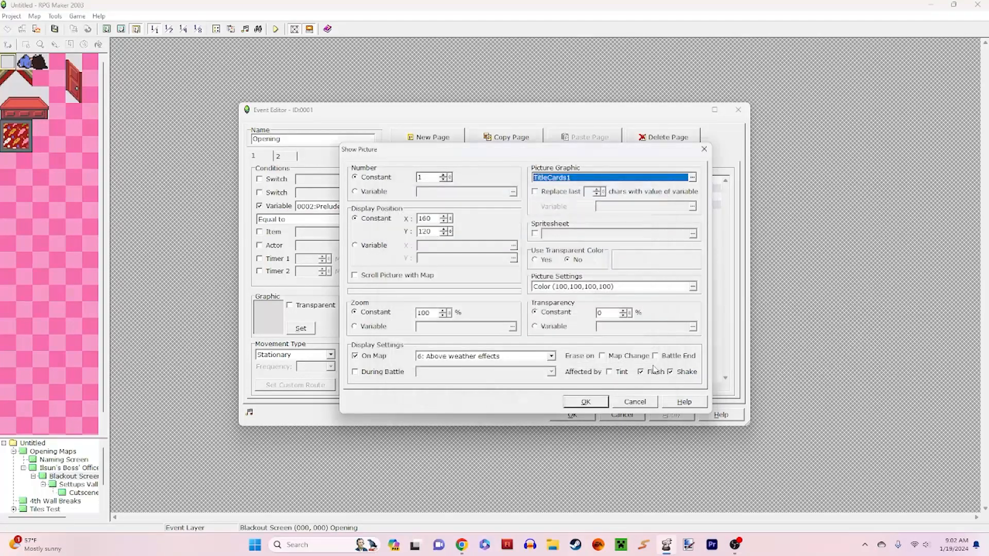
left_click(641, 403)
Step: Review the Opening event's Wait and Transfer Player commands, close it without changes, and open the Settups Valley Cutscene map
left_click(522, 199)
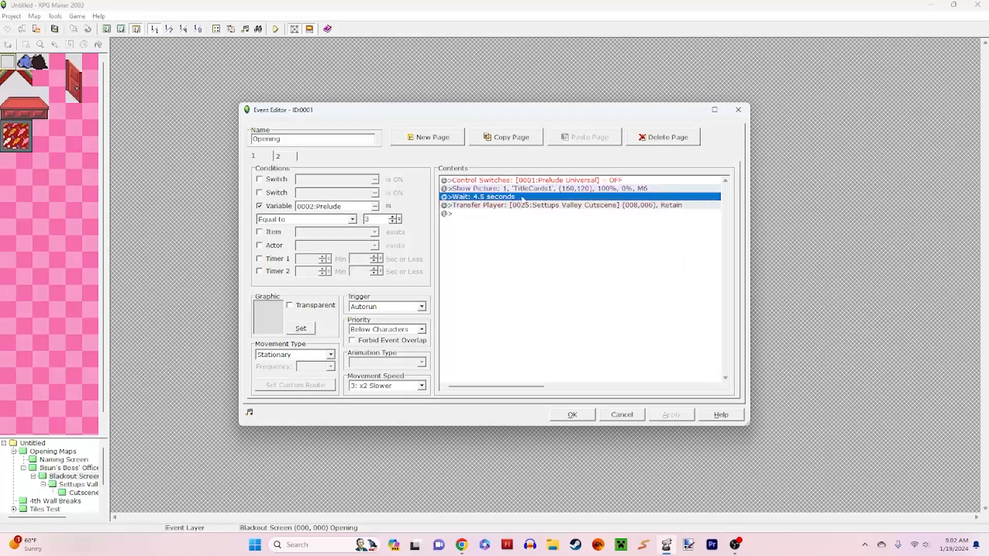
left_click(547, 205)
left_click(624, 415)
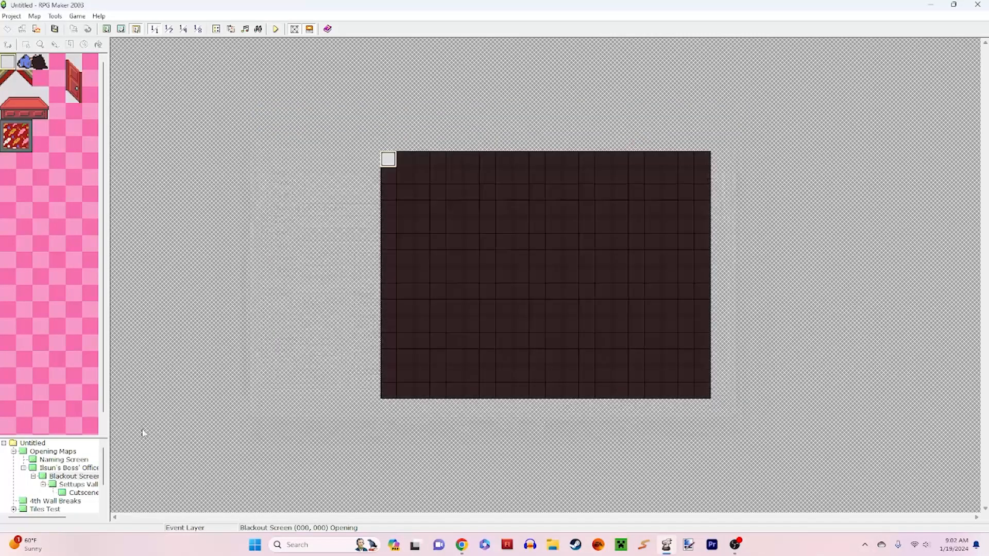
left_click(78, 485)
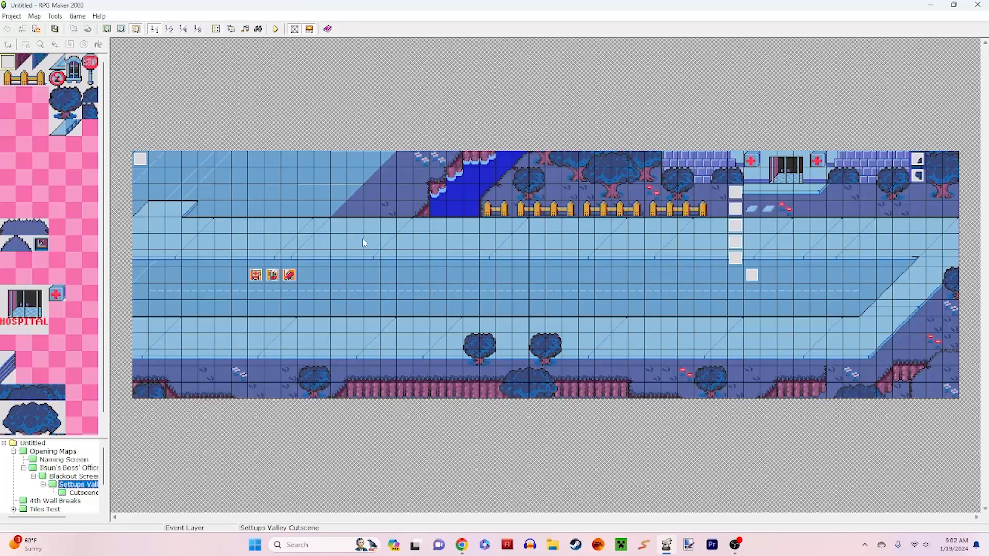
Step: Check the Set Move Route command in the Settups Valley map's Opening Cutscene event and close the event without changes
double_click(140, 160)
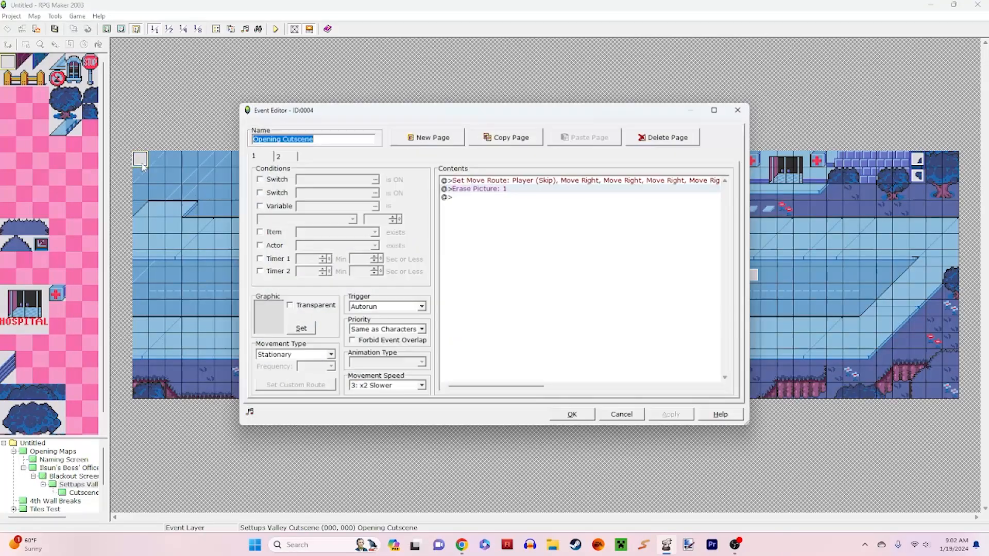
left_click(554, 182)
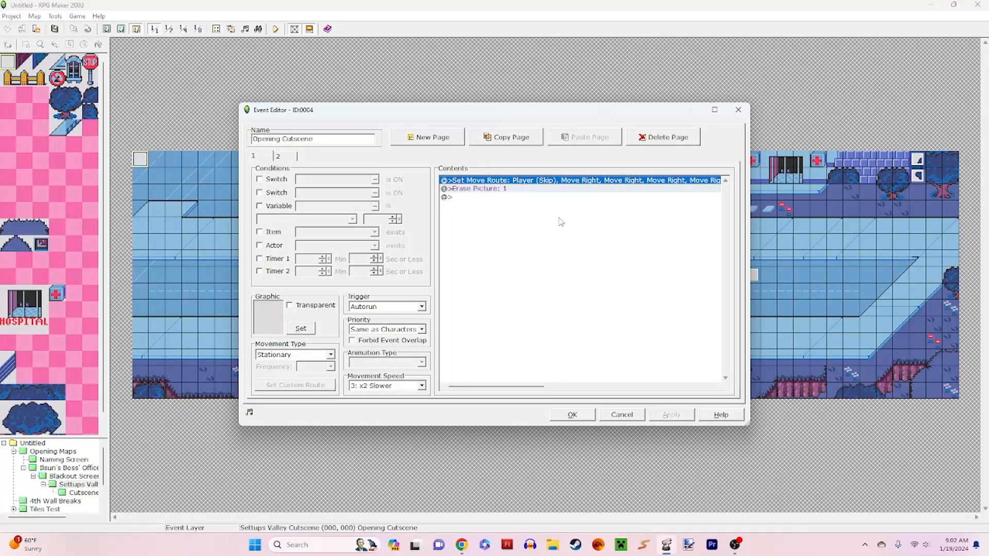
left_click(621, 414)
Step: Inspect the settings of the three Ambulance events on the road one after another, closing each without changes
double_click(257, 275)
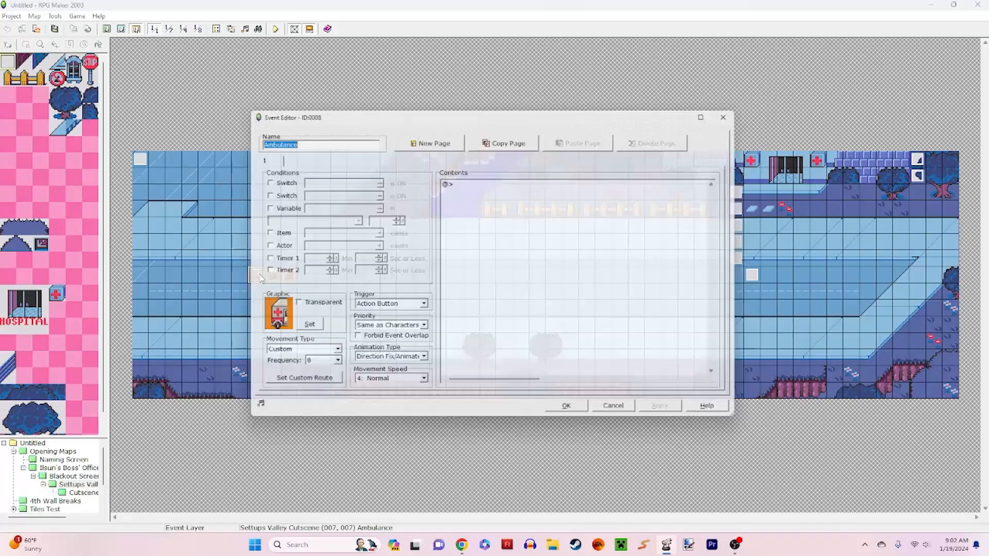
left_click(620, 413)
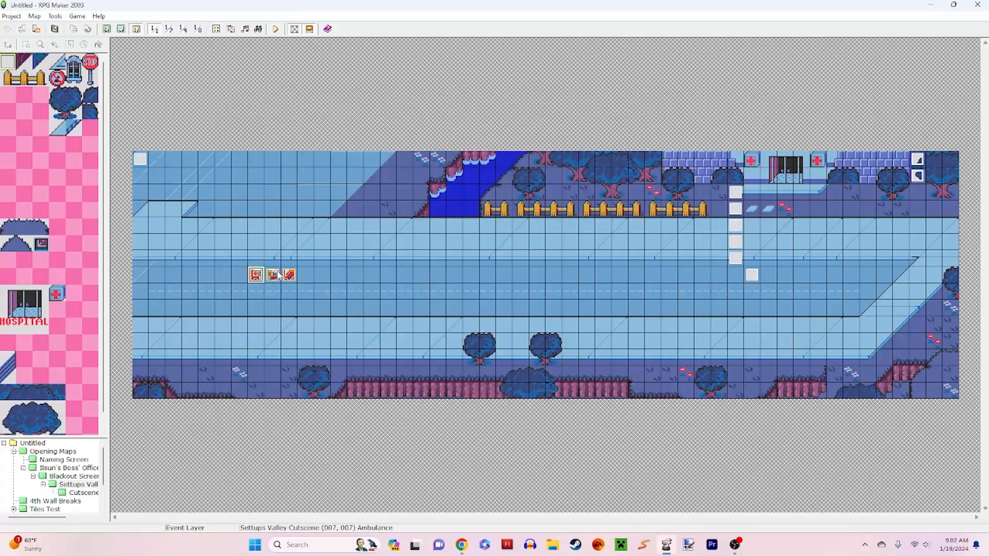
double_click(280, 275)
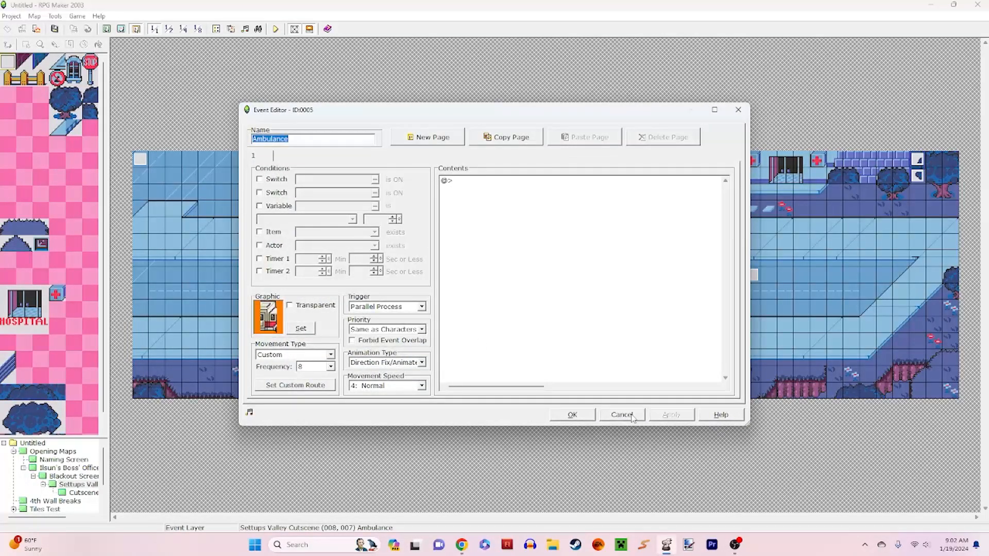
left_click(621, 415)
double_click(289, 275)
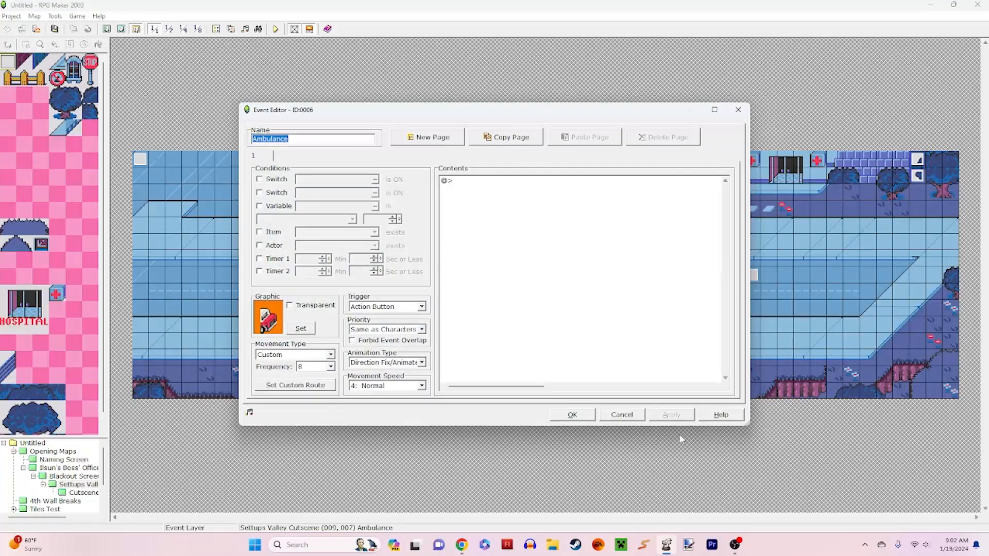
left_click(623, 413)
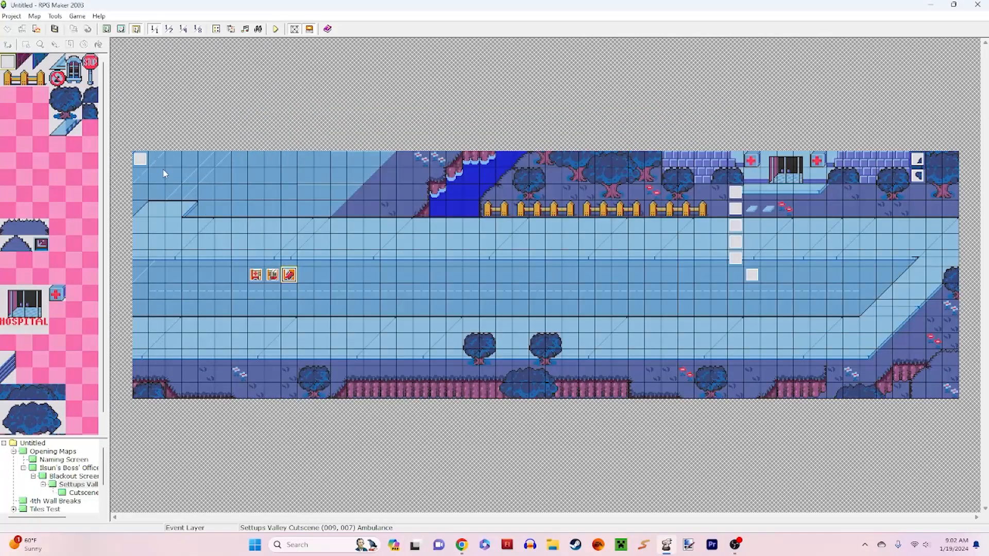
Step: Examine the player's full move route in the Opening Cutscene event, from the first Move Right to the Switch ON command
double_click(142, 160)
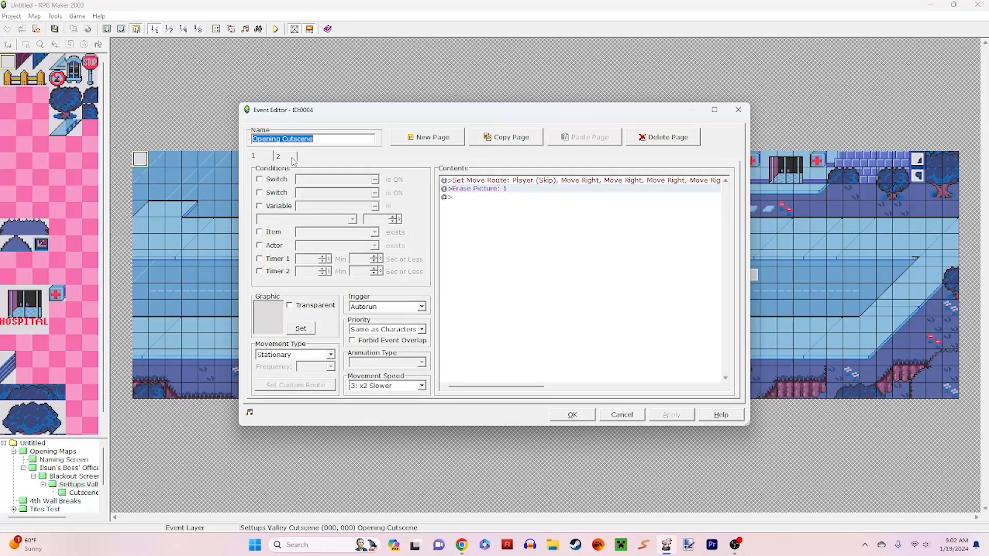
right_click(552, 181)
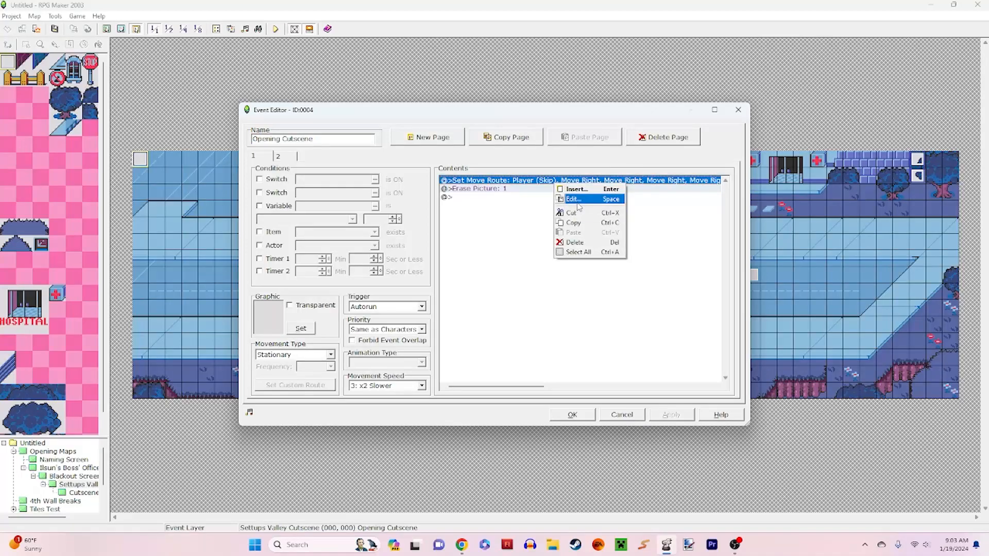
left_click(572, 201)
left_click(385, 258)
scroll(392, 298, "up", 8)
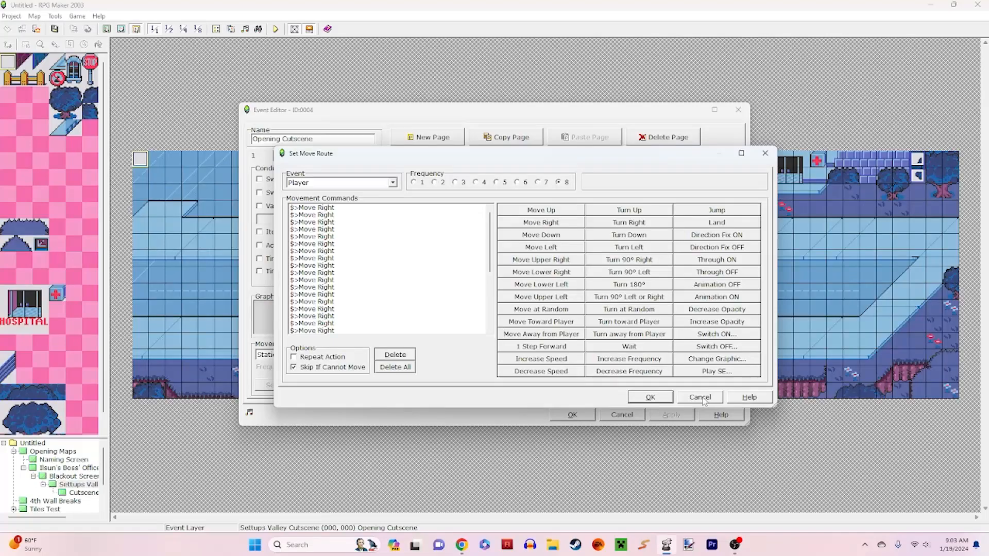
scroll(401, 304, "down", 4)
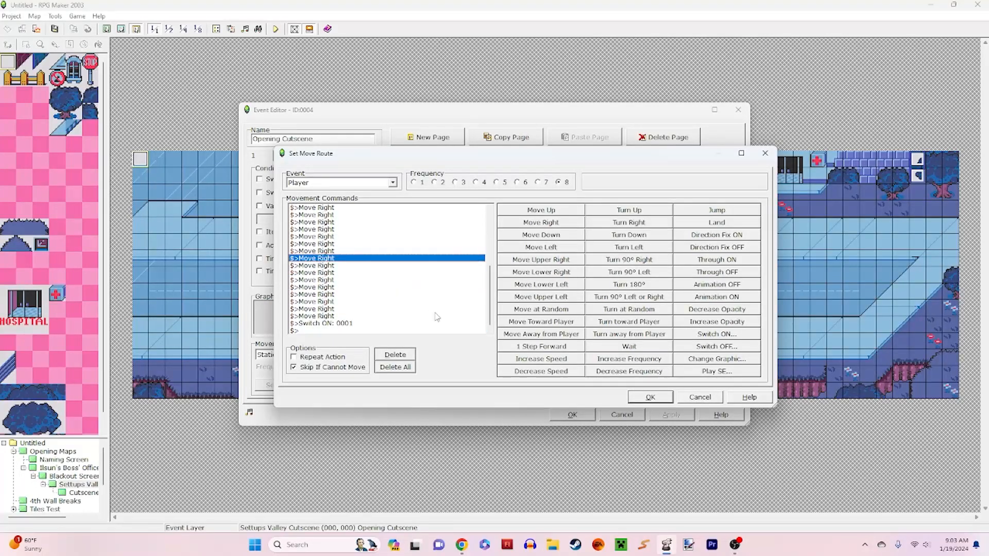
left_click(646, 397)
left_click(633, 412)
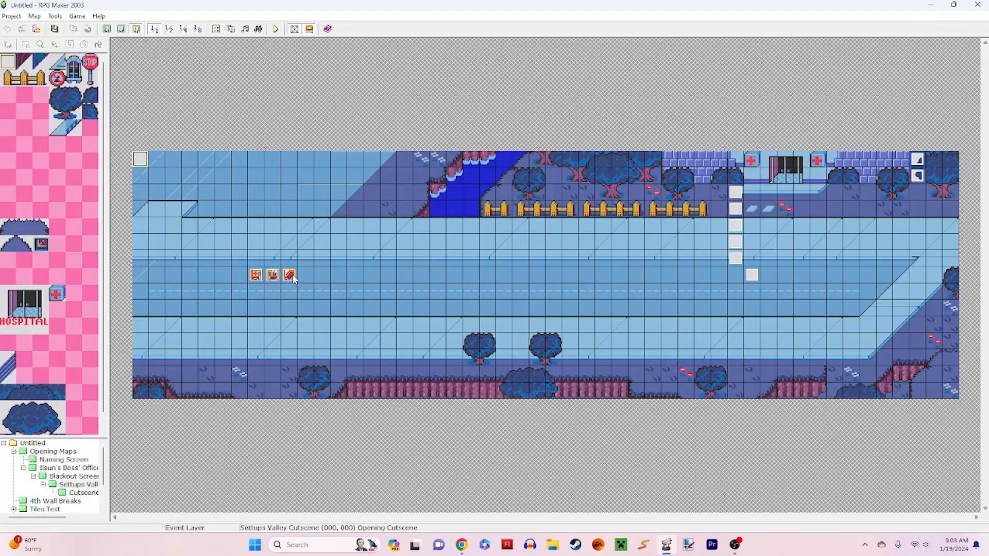
Step: Trace the player's path along the upper sidewalk and recheck the first page of the Opening Cutscene event
left_click(275, 242)
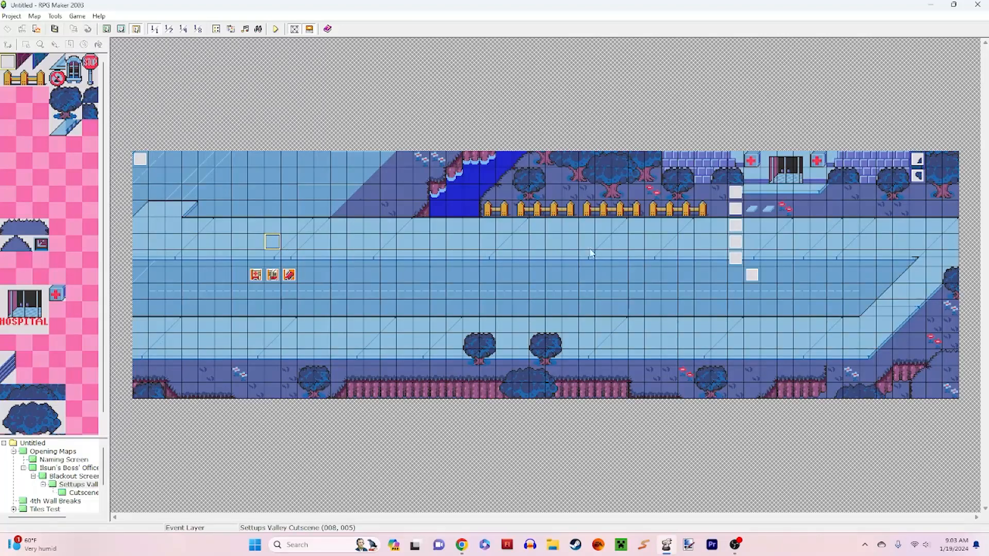
left_click(720, 243)
double_click(142, 160)
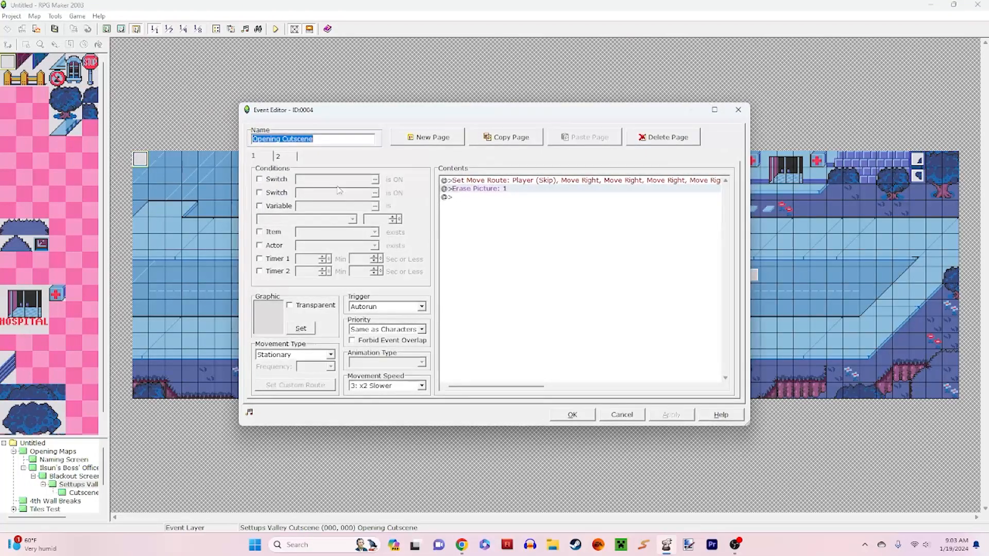
left_click(622, 416)
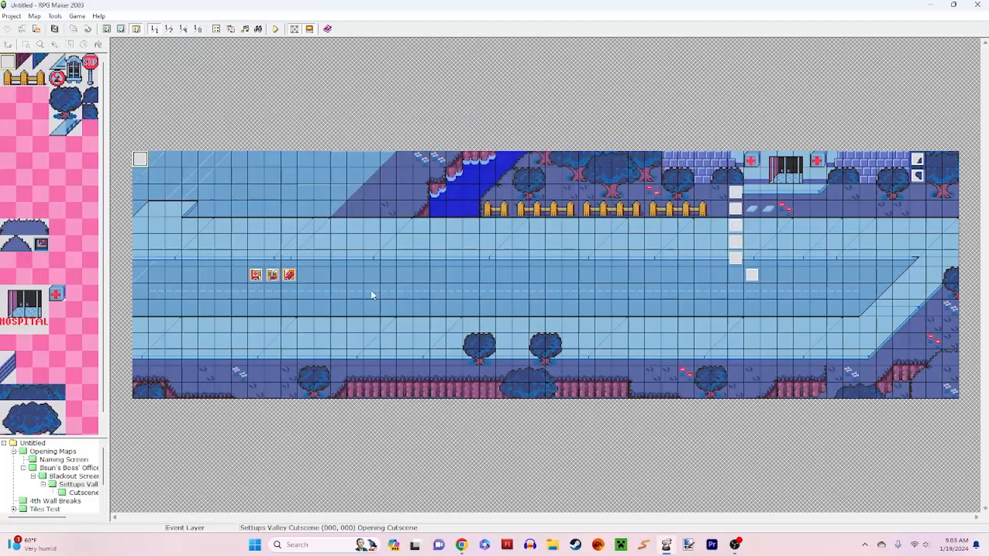
Step: Inspect the custom move route of the front Ambulance event and close it without changes
double_click(289, 275)
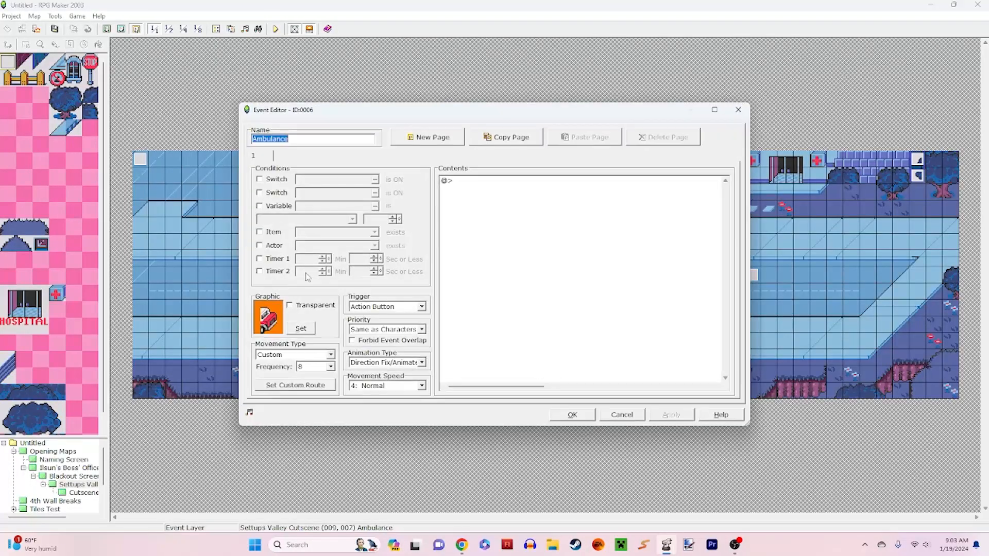
left_click(331, 383)
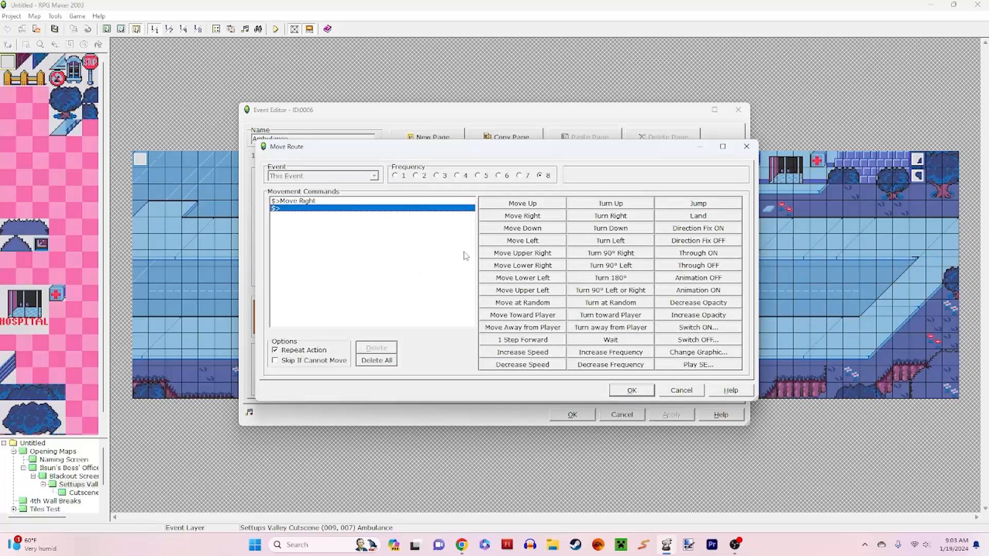
left_click(681, 390)
left_click(633, 417)
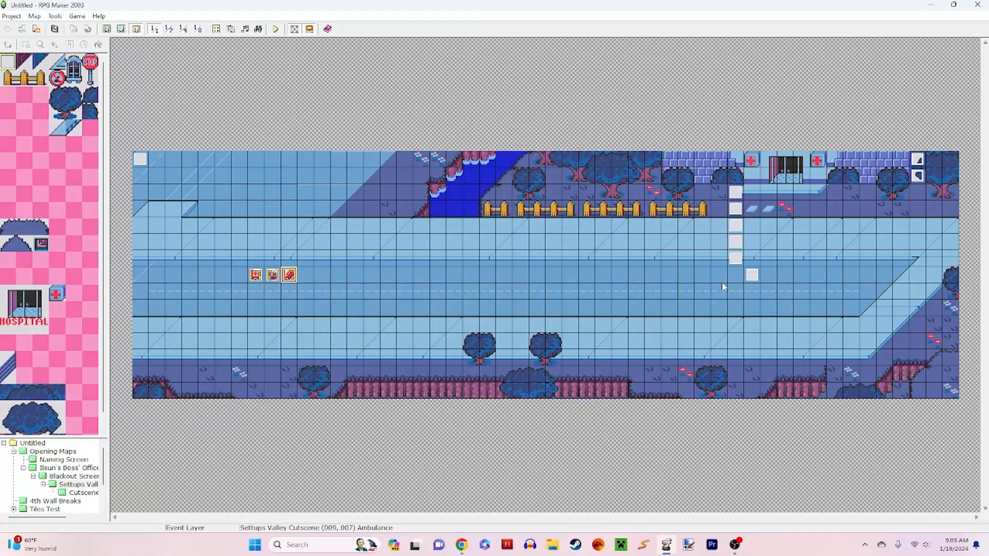
Step: Review the movement type options of the front Ambulance event, keep Custom, and close the event
double_click(289, 274)
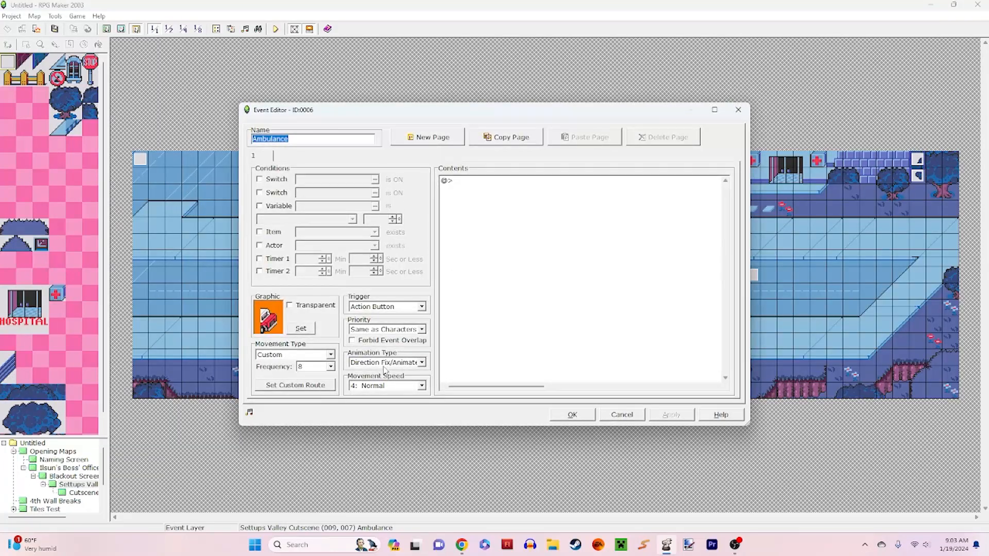
left_click(330, 354)
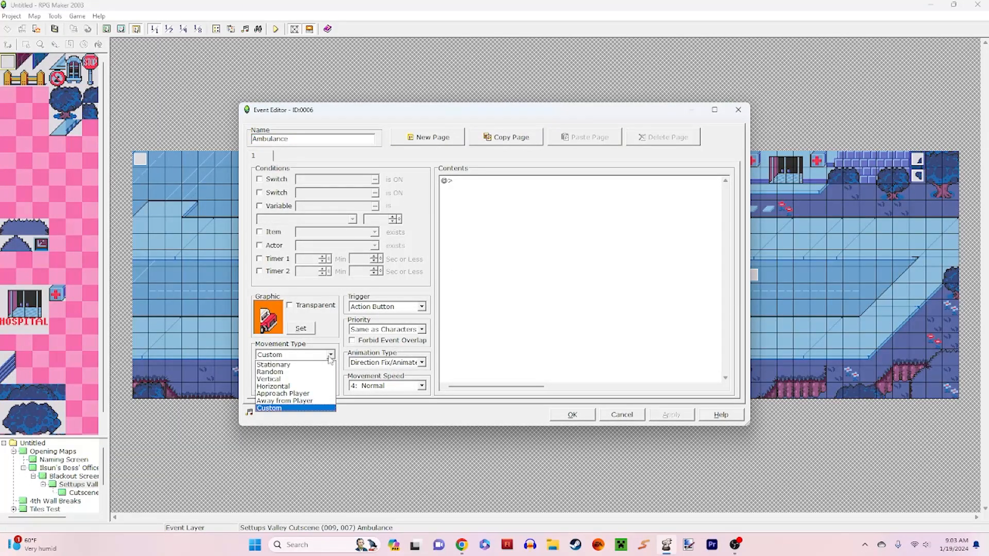
left_click(330, 358)
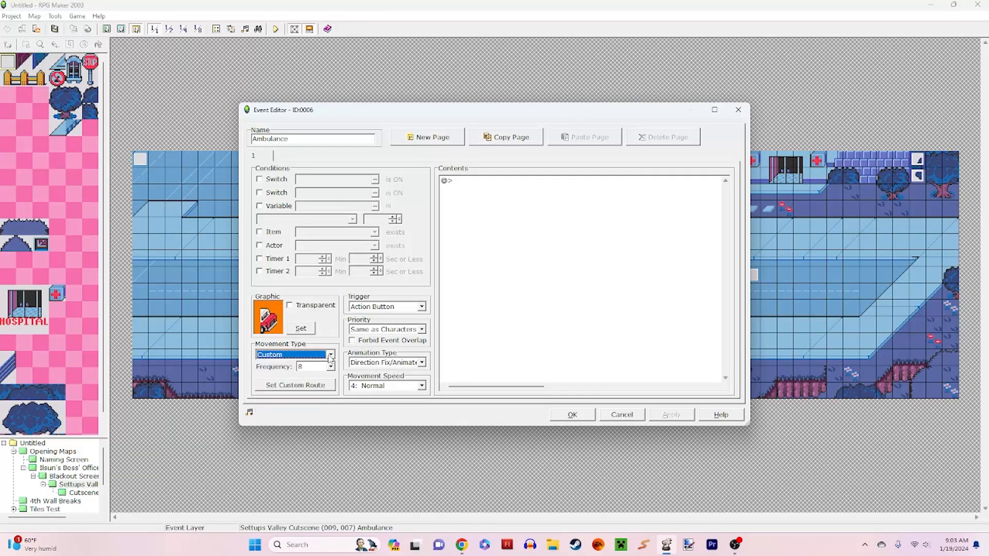
left_click(626, 414)
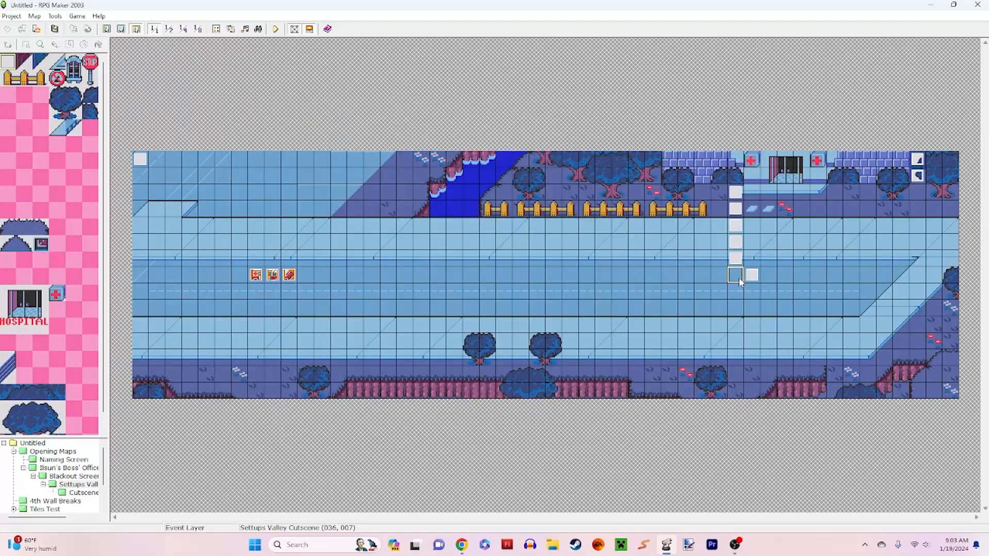
Step: Point out the event below the hospital on the road, and open the Cutscene Hallway map
left_click(747, 278)
left_click(141, 275)
left_click(76, 493)
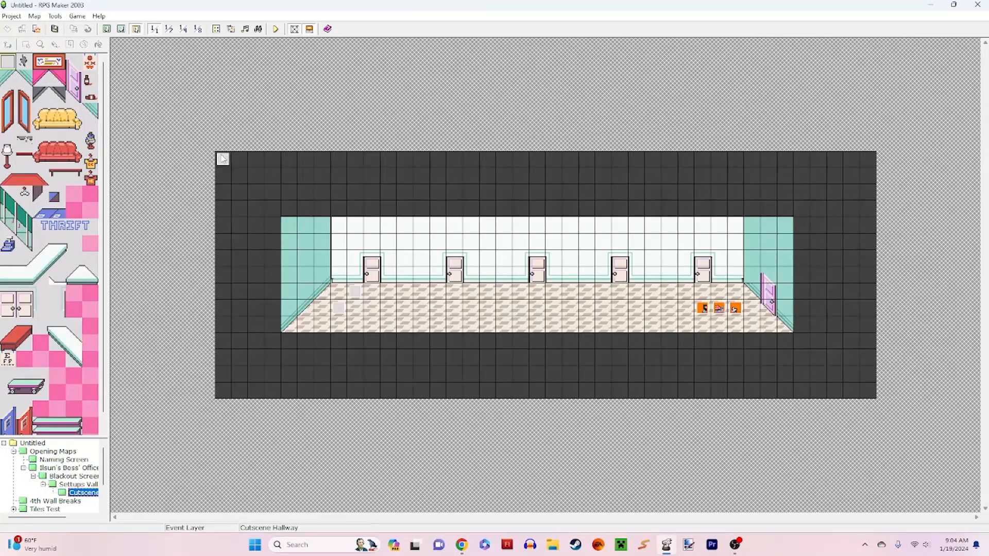
Step: Inspect the player's move route on the first page of the Cutscene Hallway's Opening Cutscene event, and close it unchanged
double_click(223, 159)
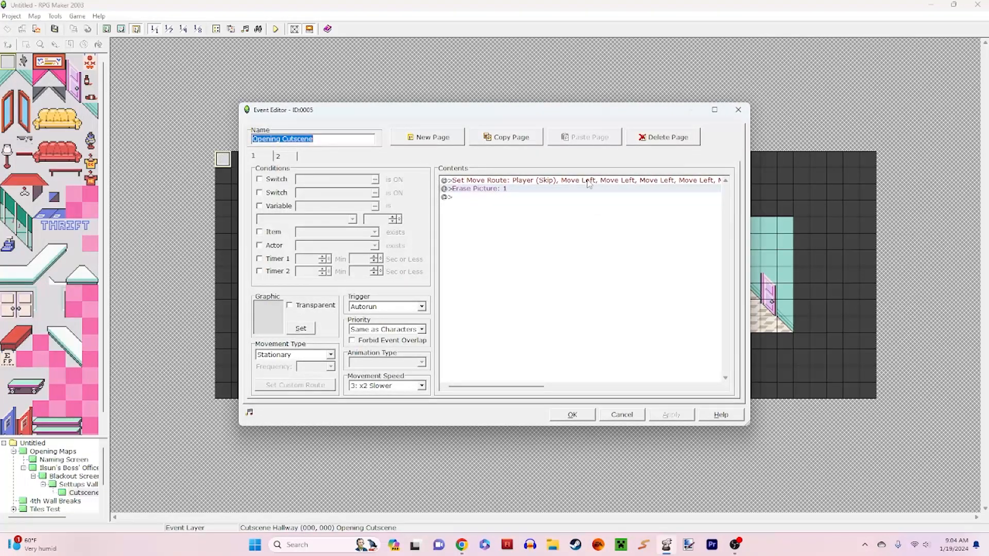
left_click(588, 184)
right_click(588, 185)
left_click(599, 192)
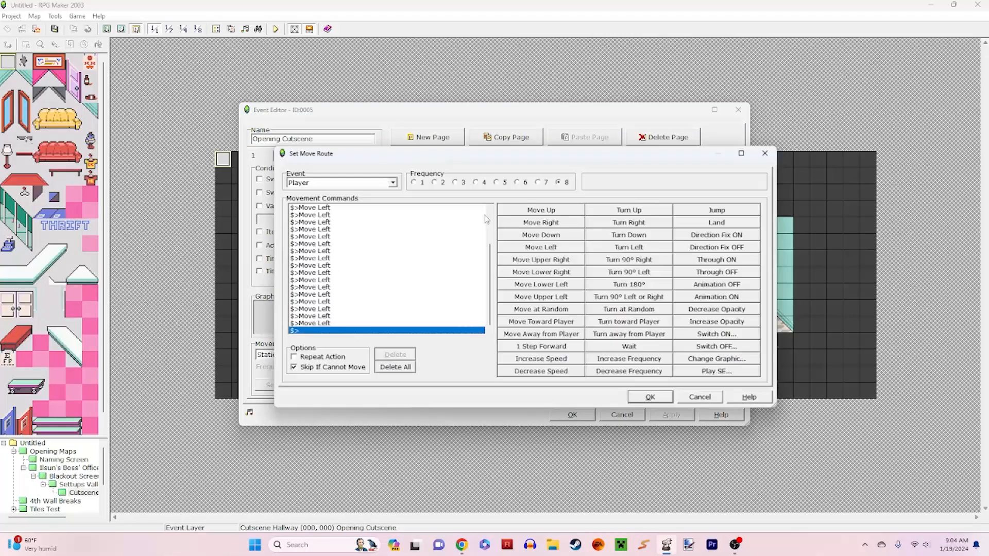
left_click(472, 230)
scroll(473, 232, "up", 3)
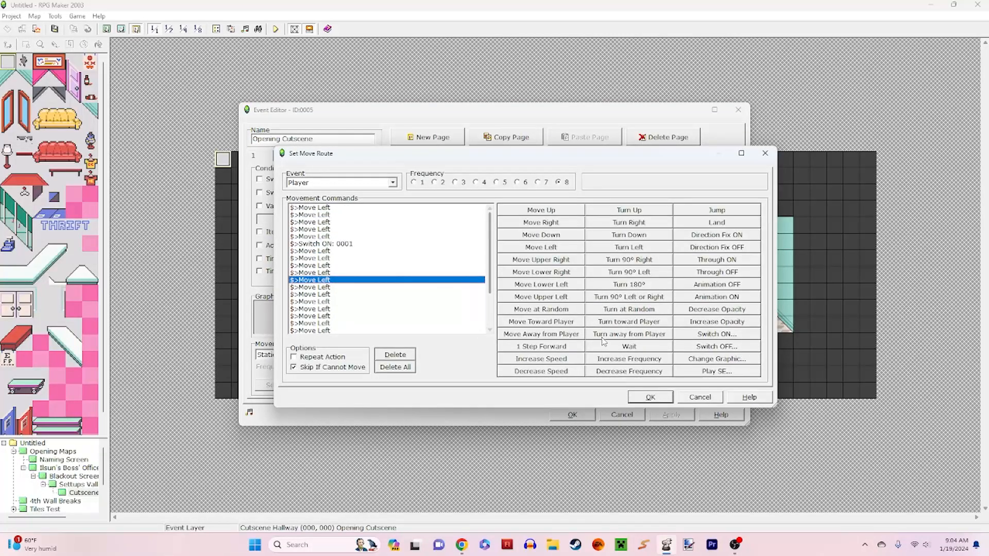
left_click(699, 397)
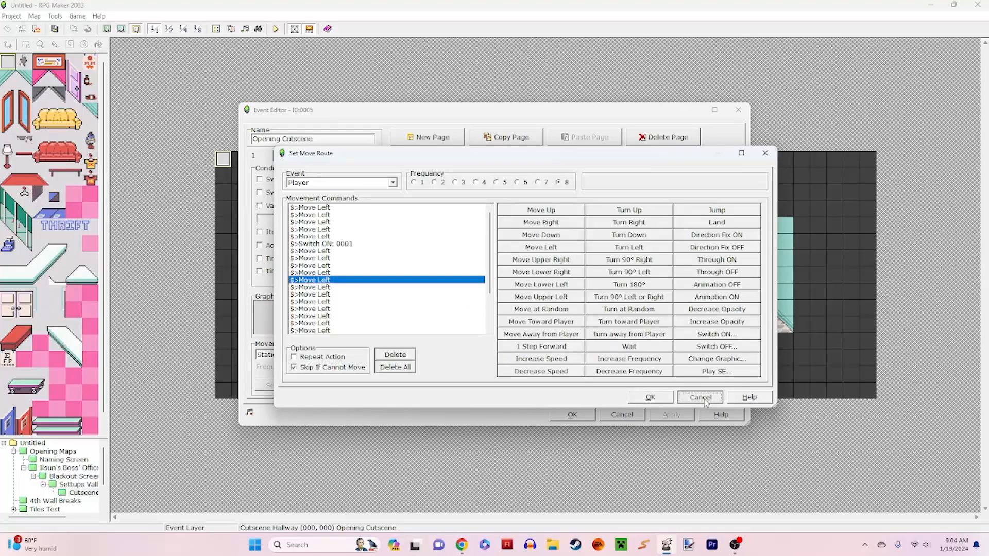
Step: Examine the first Tint Screen command's settings on the second page of the Opening Cutscene event without changing them
left_click(278, 157)
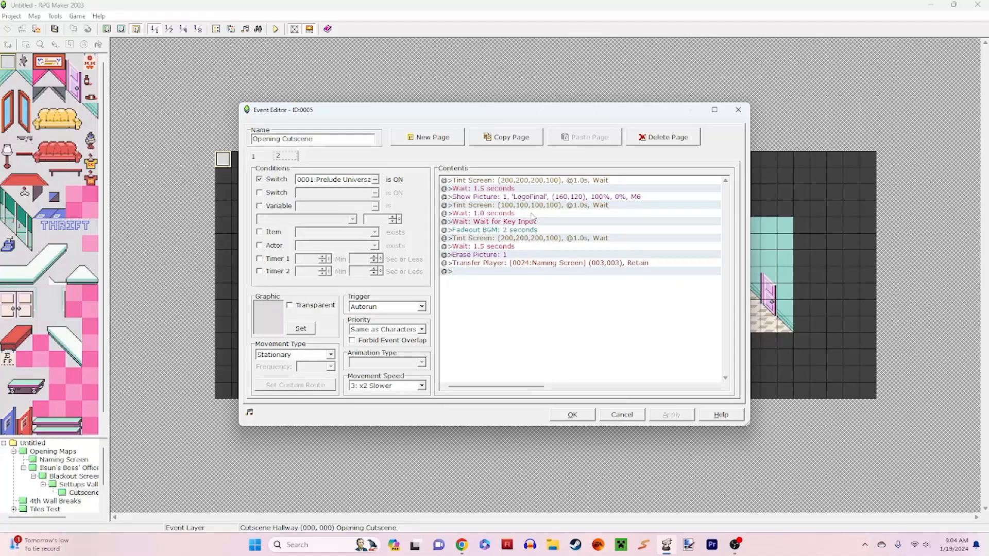
left_click(508, 181)
right_click(552, 181)
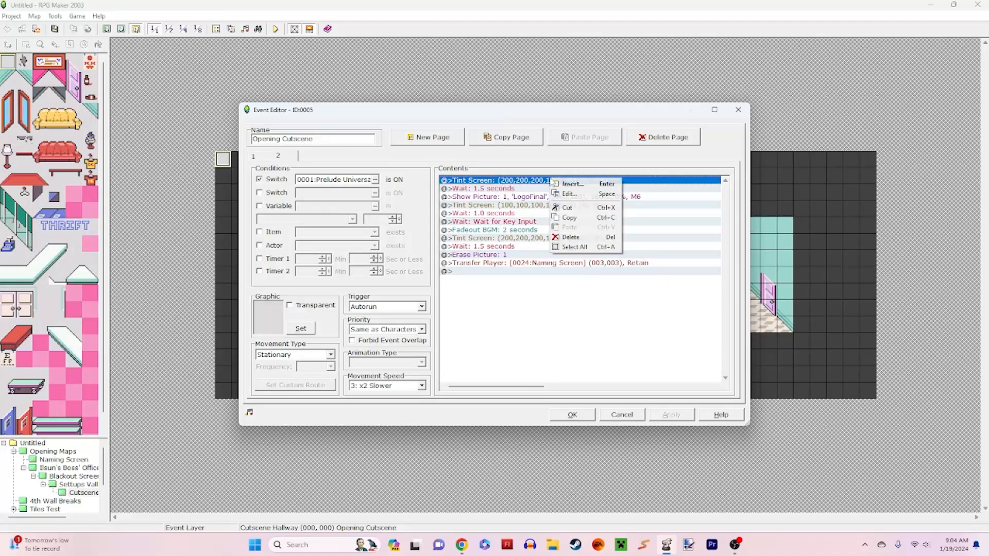
left_click(566, 193)
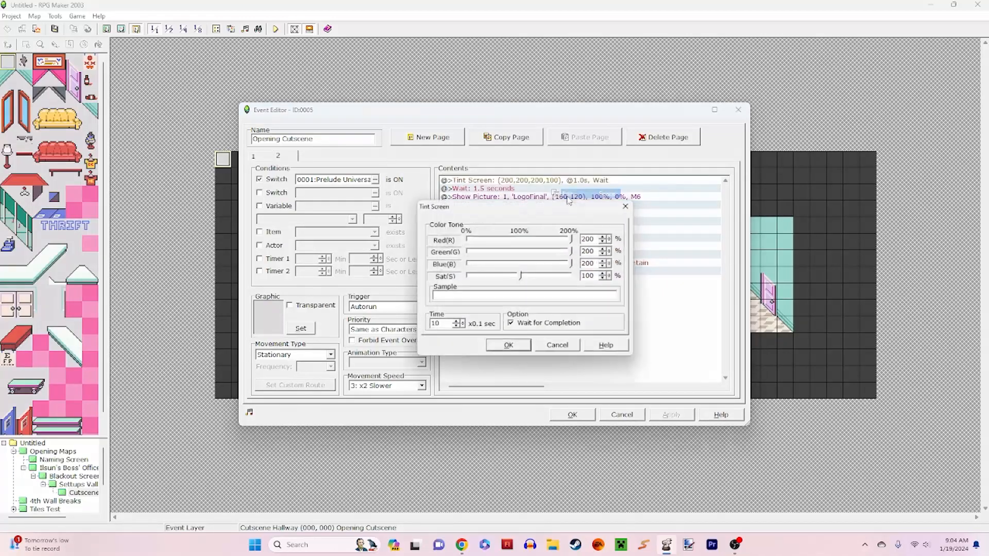
left_click(563, 348)
Step: Inspect the Show Picture command and preview its LogoFinal graphic, leaving both unchanged
left_click(519, 189)
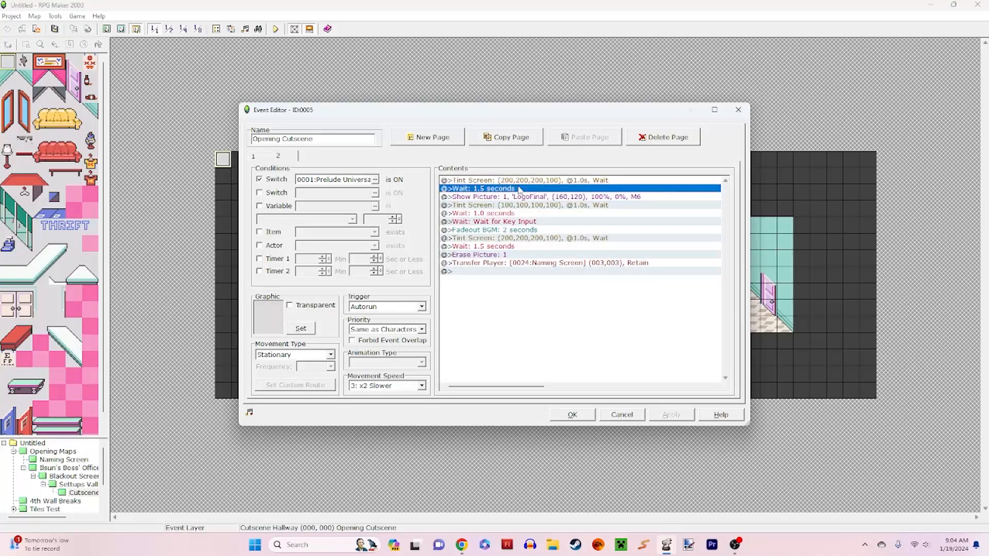
left_click(533, 196)
right_click(533, 194)
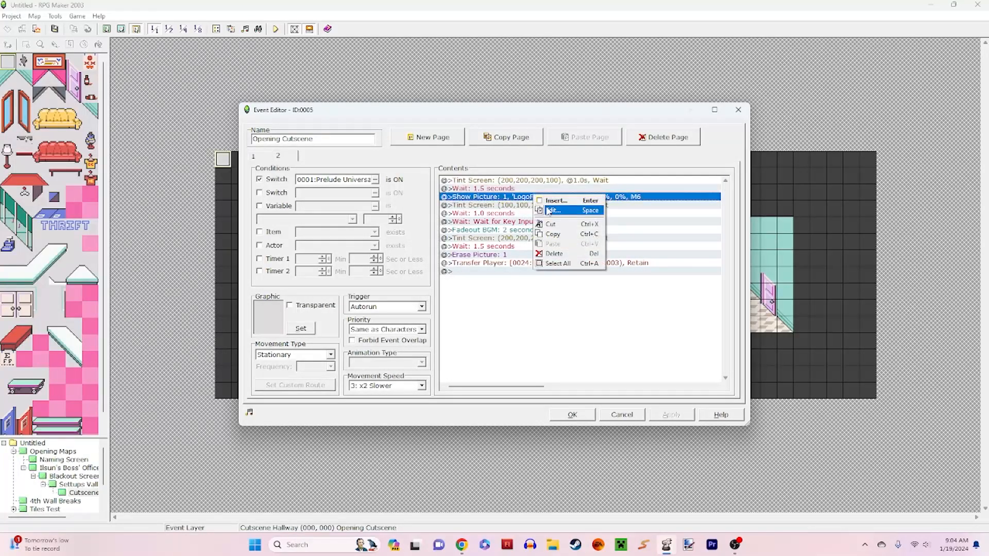
left_click(566, 207)
left_click(691, 178)
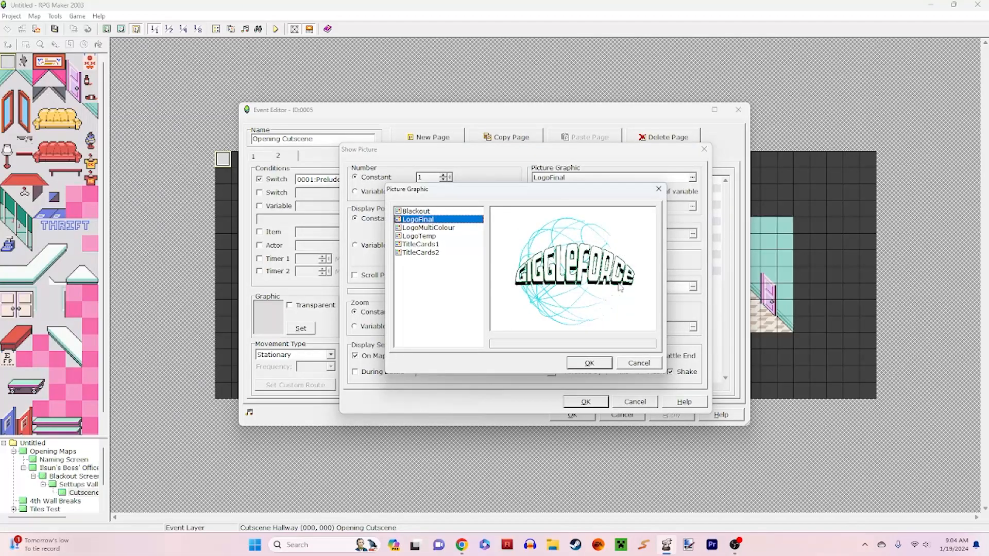
left_click(638, 364)
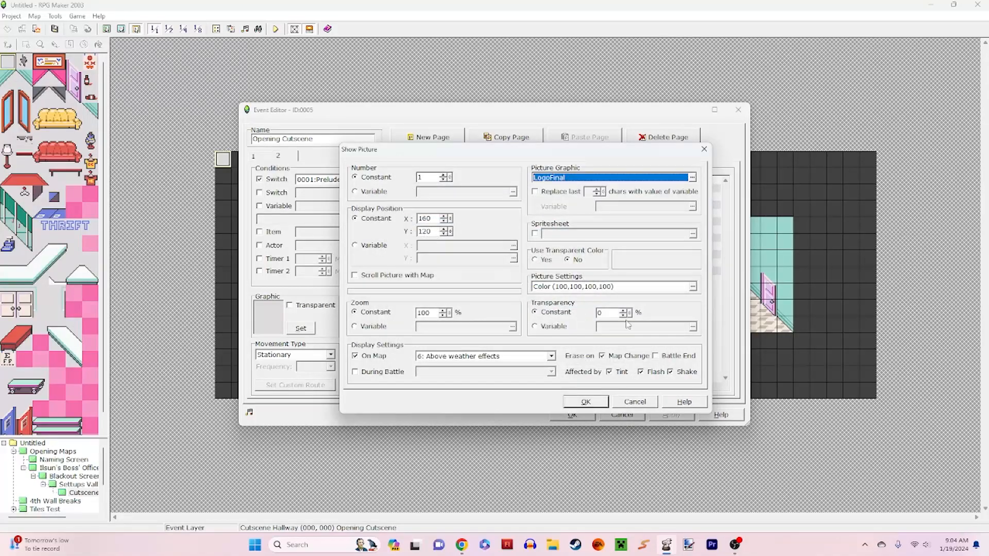
left_click(636, 402)
Step: Examine the Tint Screen command that follows the logo picture, and point out the waits around it
right_click(555, 219)
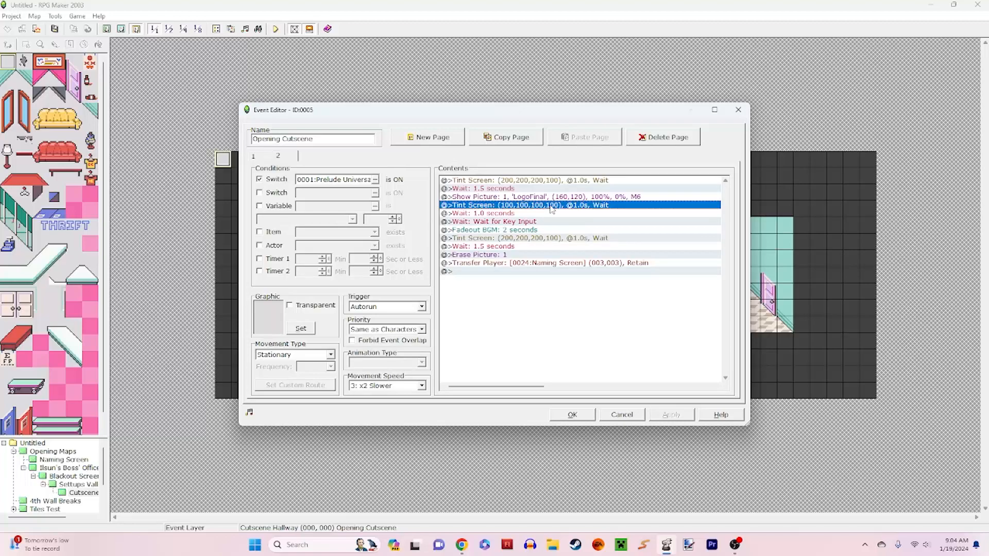
left_click(563, 220)
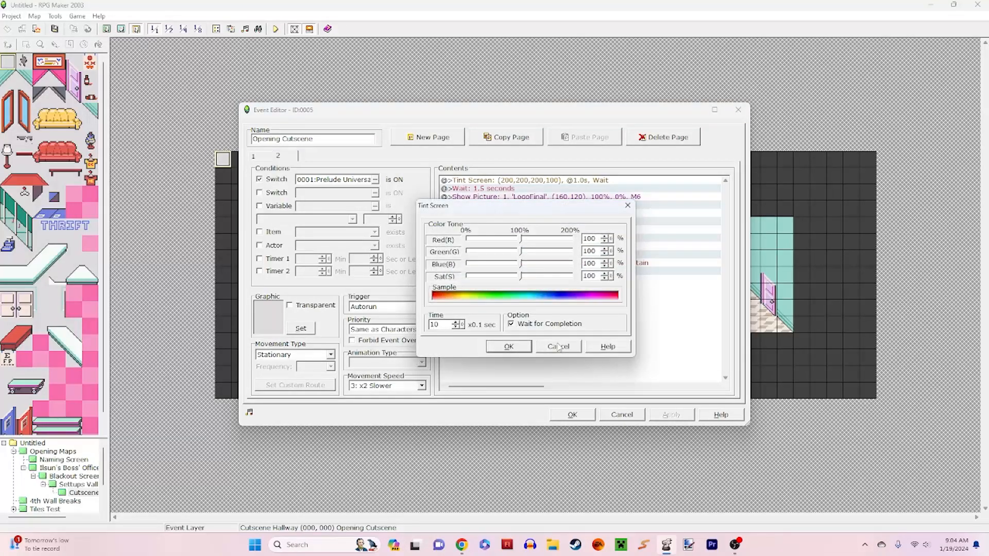
left_click(559, 346)
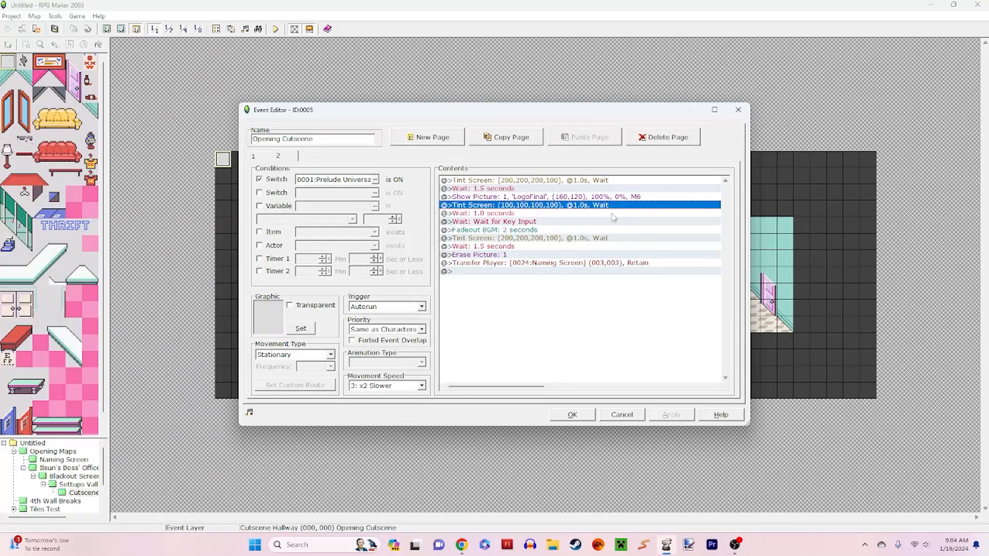
left_click(512, 191)
left_click(511, 206)
left_click(510, 214)
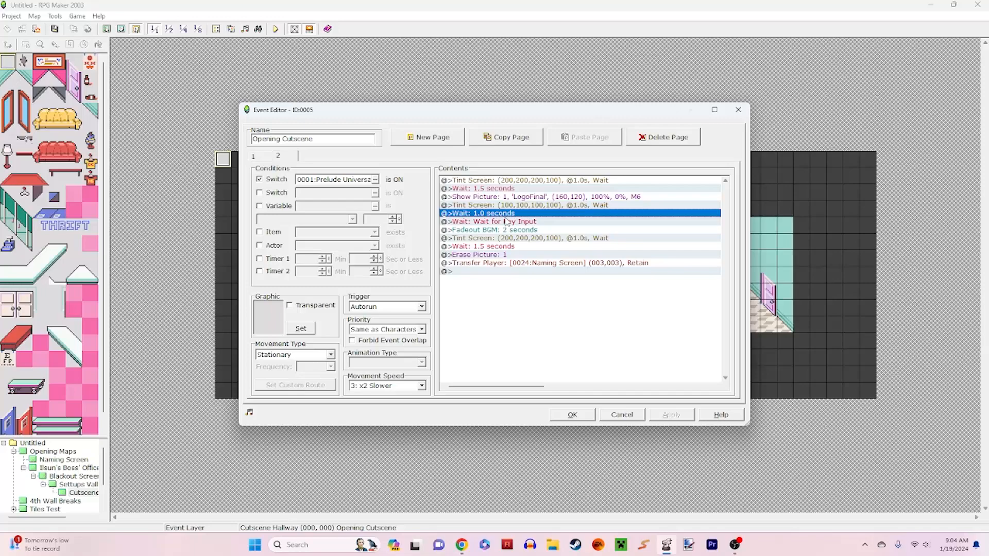
left_click(506, 221)
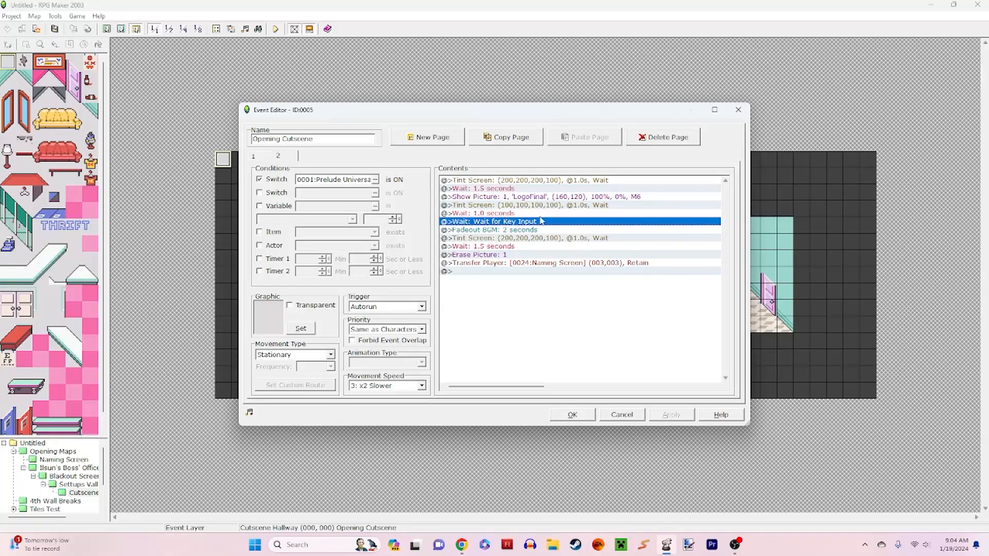
Step: Delete the 1.0-second Wait before the Wait for Key Input command and apply the change to the event
left_click(536, 214)
right_click(535, 213)
left_click(566, 273)
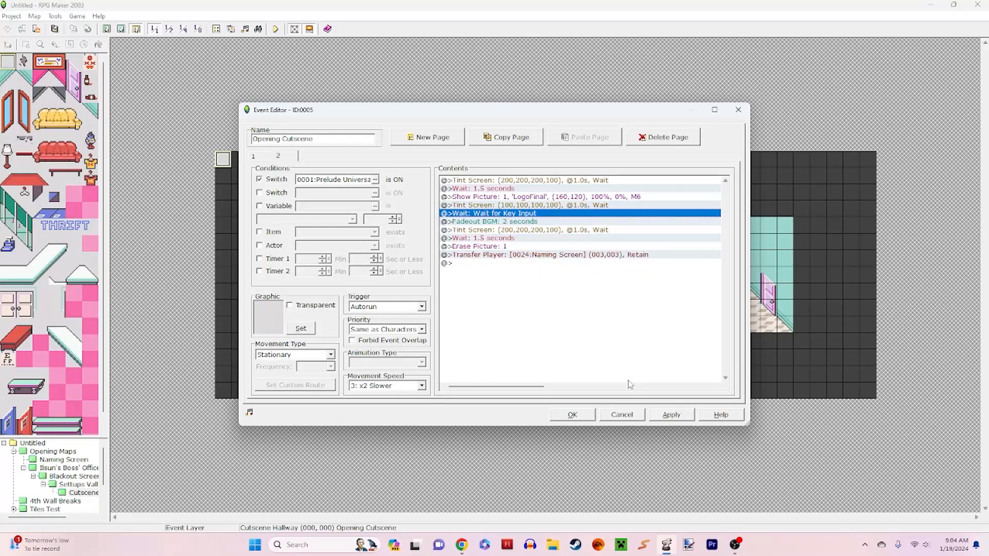
left_click(660, 413)
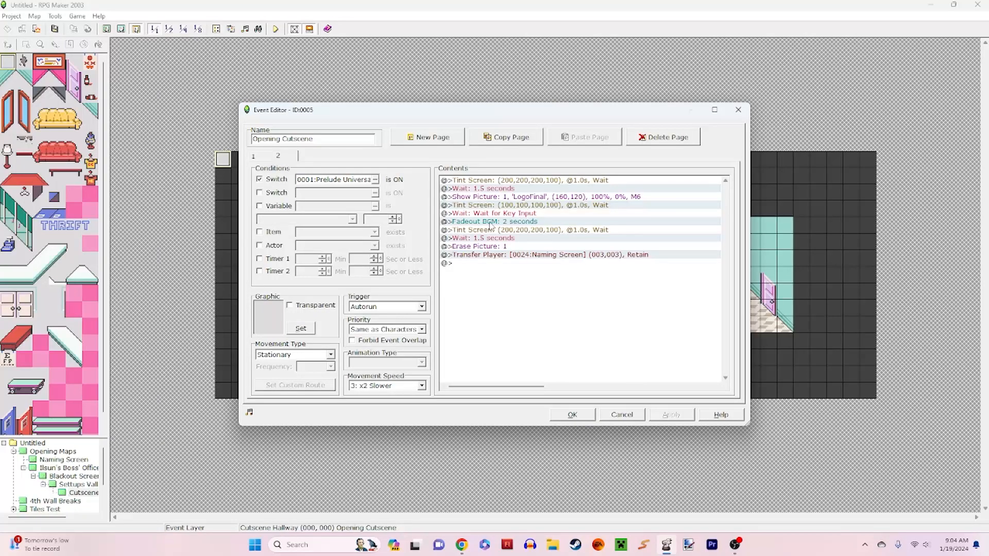
Step: Inspect the options of the Wait for Key Input command and leave them unchanged
left_click(514, 213)
right_click(513, 214)
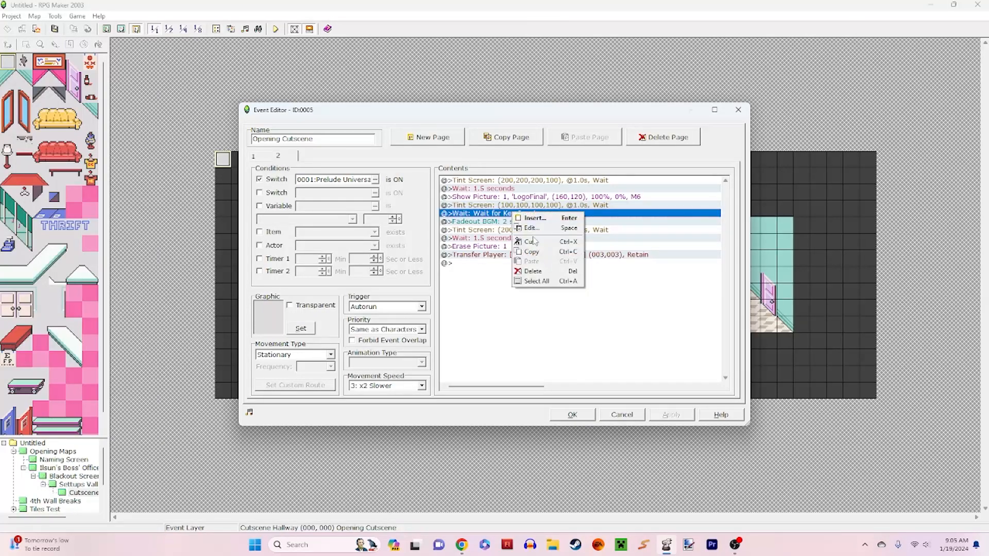
left_click(532, 230)
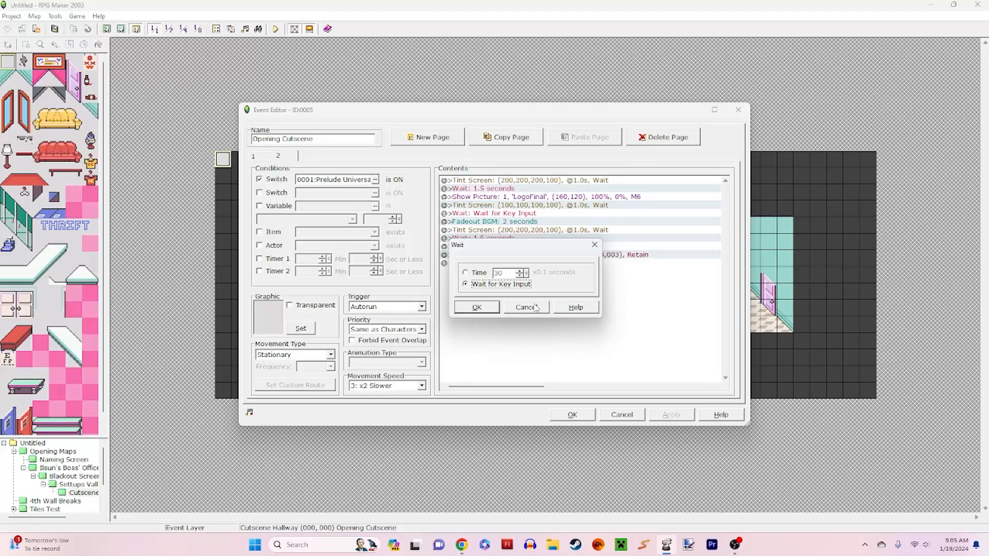
left_click(525, 308)
Step: Review the Fadeout BGM command and the Tint Screen and Wait commands after it, then close the Opening Cutscene event
left_click(507, 222)
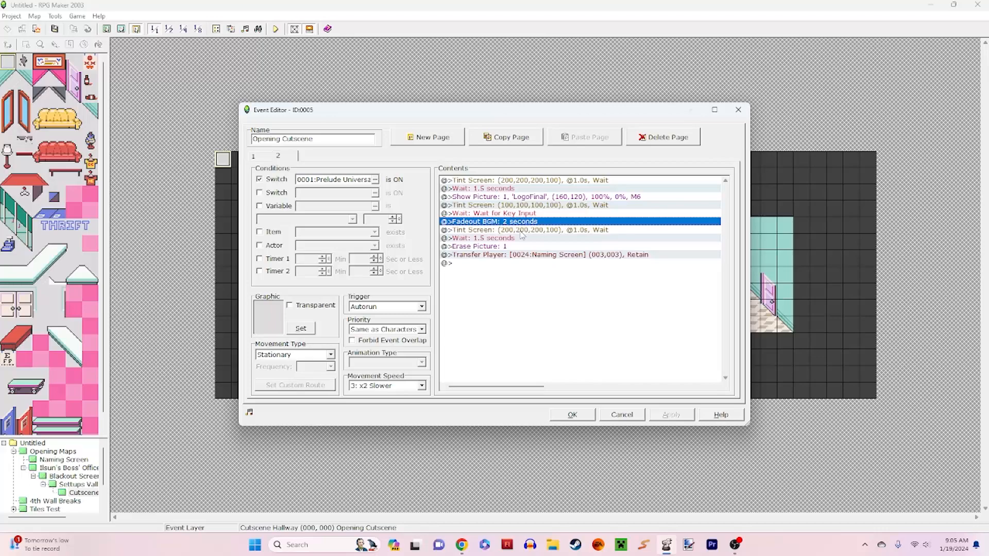
right_click(592, 229)
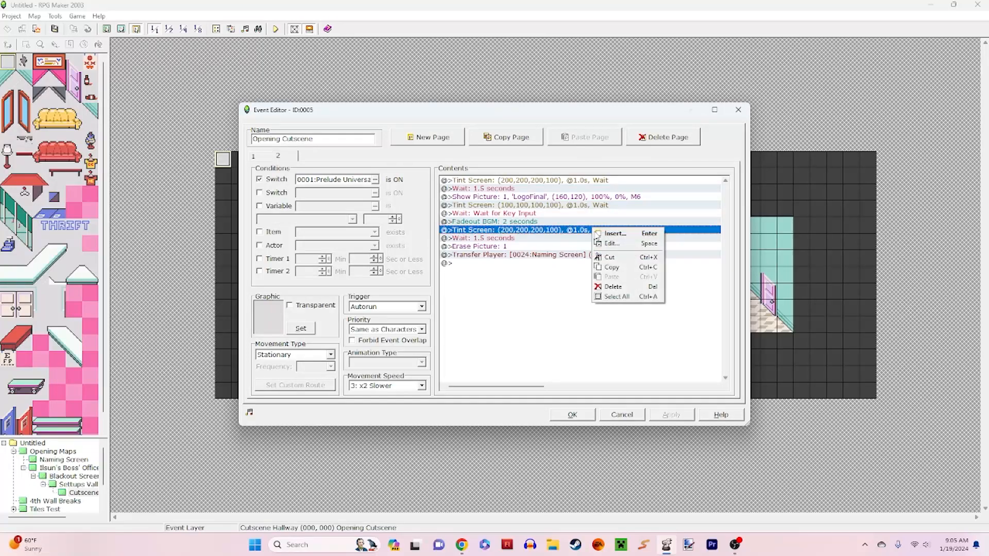
left_click(610, 242)
left_click(554, 343)
left_click(549, 239)
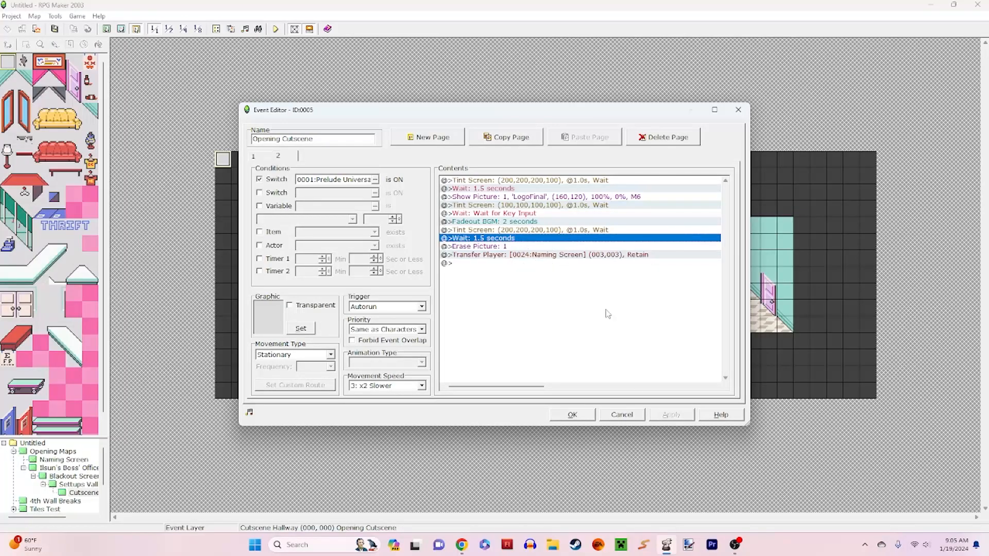
left_click(631, 416)
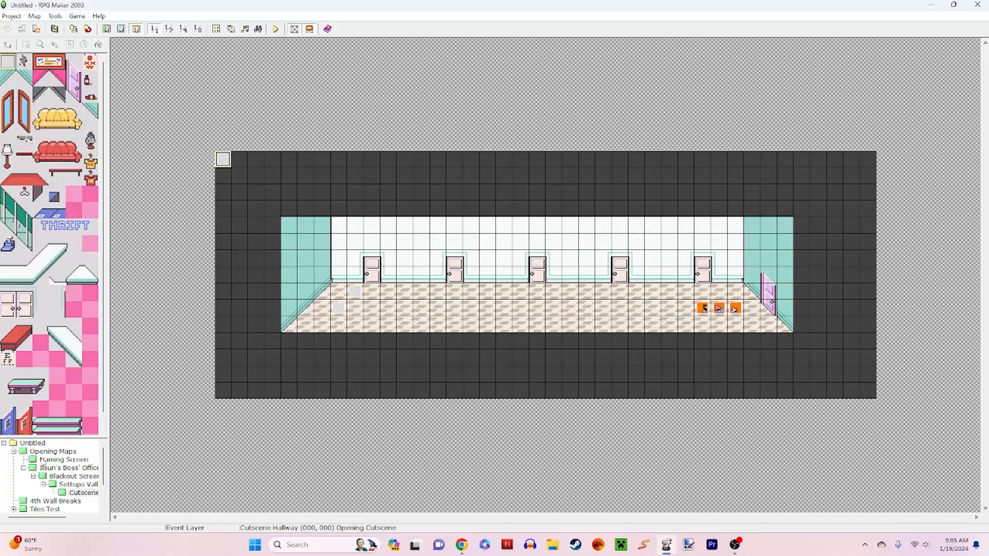
Step: Inspect the Ilsun event's custom route and its second page, then close the event without changes
double_click(701, 308)
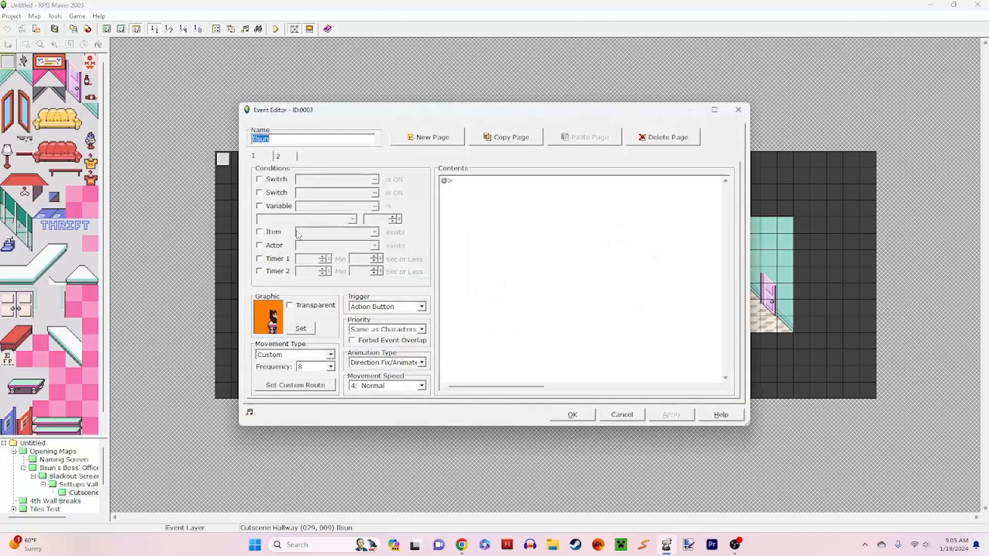
left_click(327, 386)
left_click(680, 390)
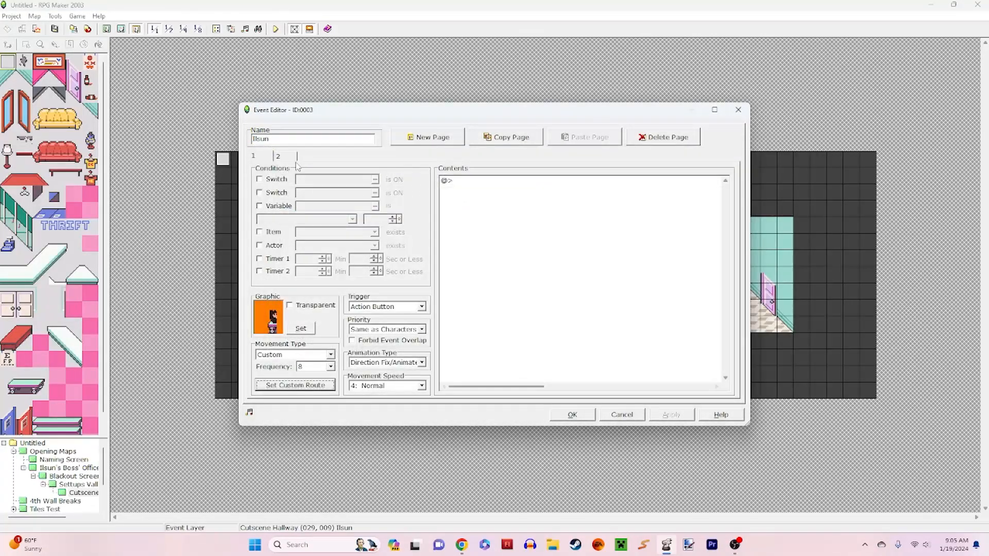
left_click(287, 157)
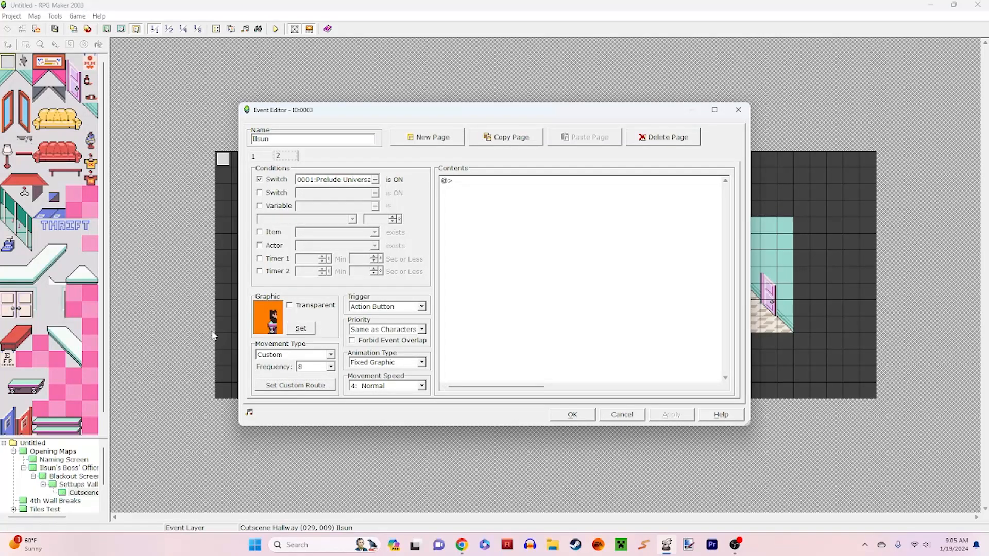
left_click(621, 415)
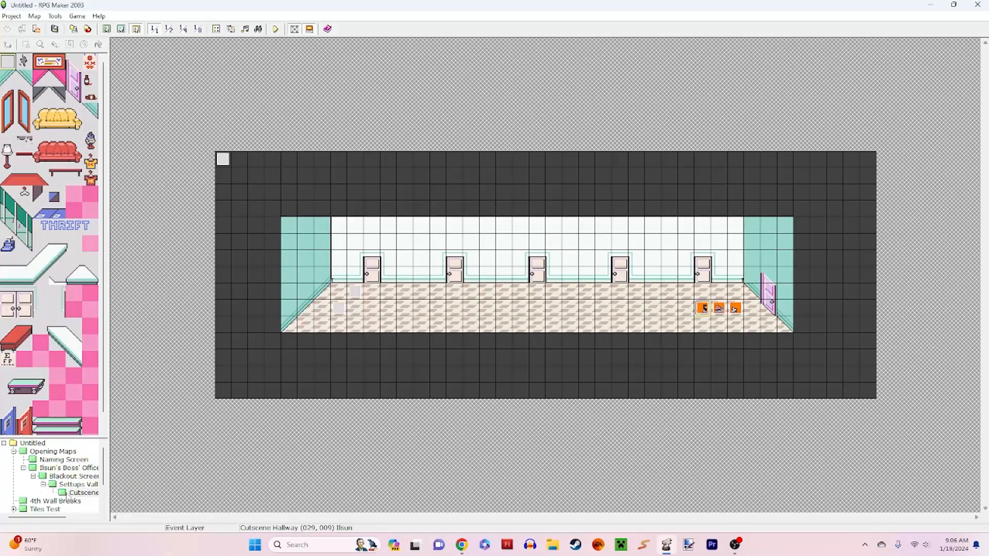
Step: View the Opening Maps map, then open the Naming Prompt event on the Naming Screen map
left_click(54, 451)
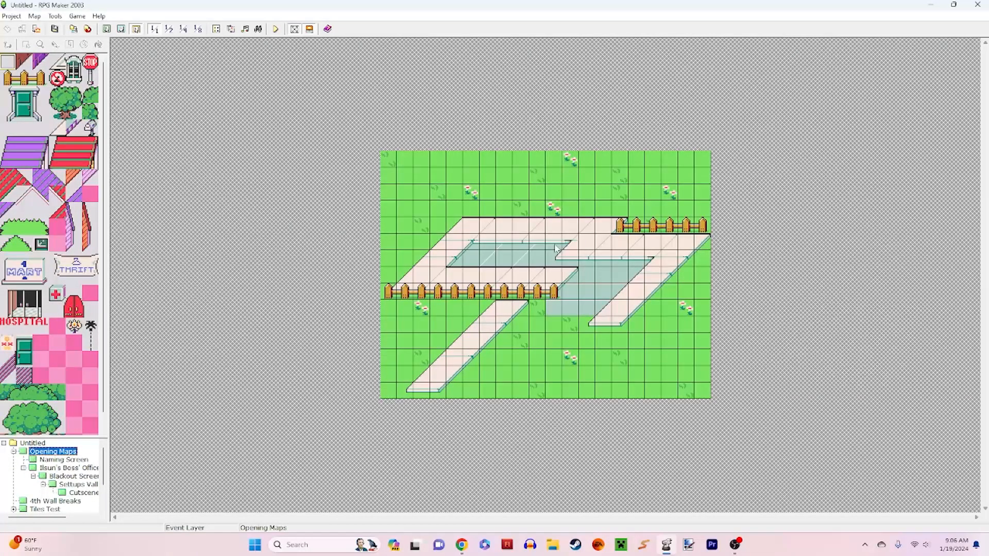
left_click(61, 460)
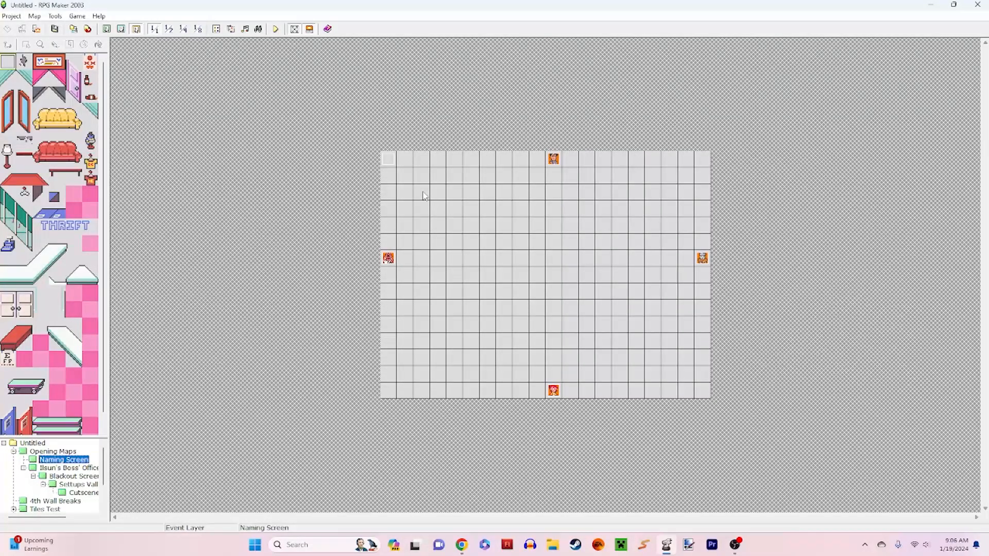
double_click(394, 162)
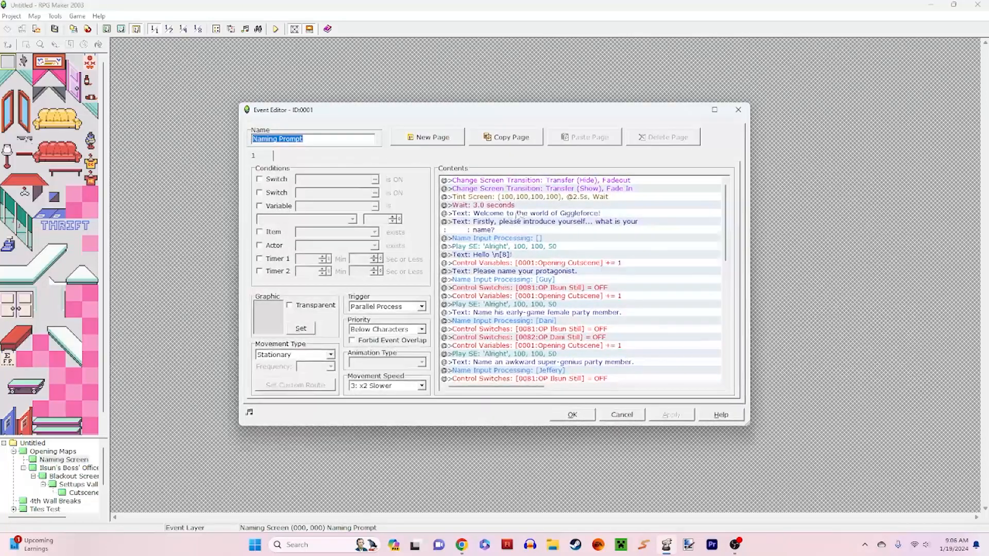
Step: Review the Naming Prompt event's commands, from the opening wait and welcome text through the name inputs to the final choices
left_click(522, 206)
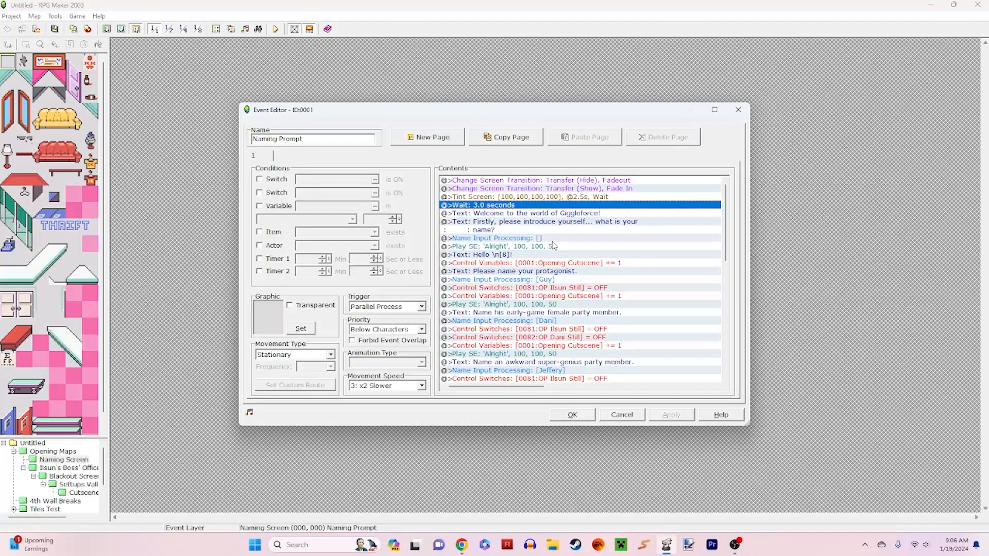
left_click(572, 263)
left_click(579, 274)
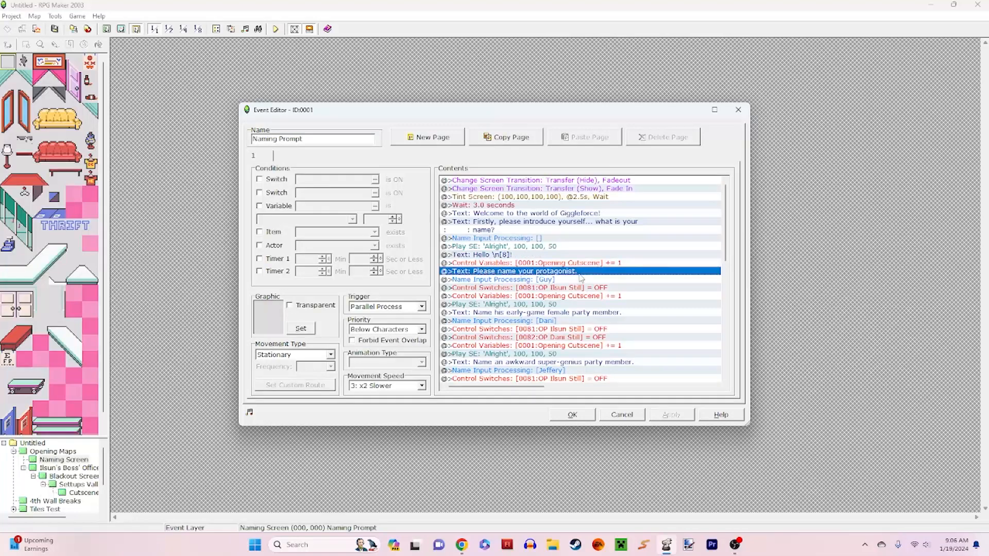
left_click(586, 280)
left_click(591, 229)
left_click(579, 209)
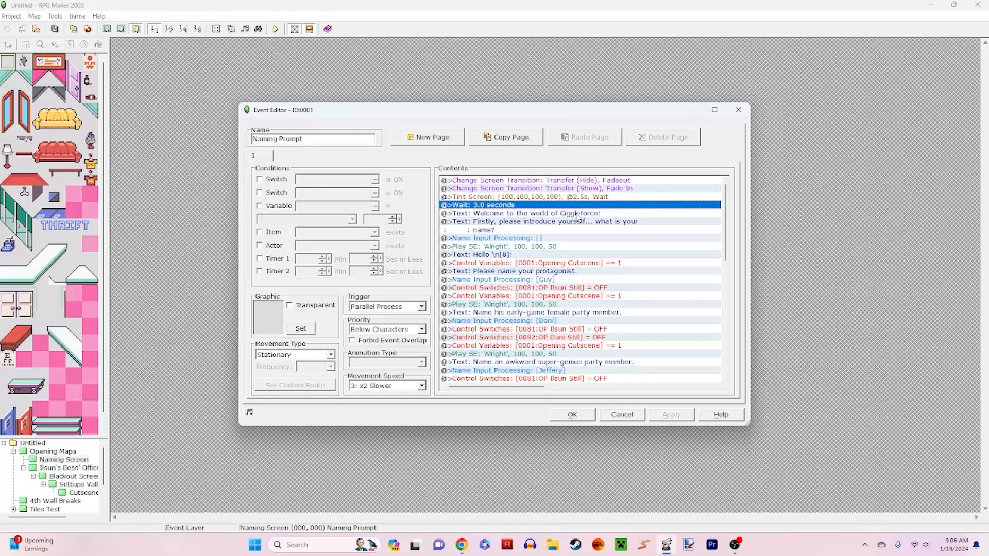
left_click(577, 215)
scroll(566, 227, "down", 7)
scroll(558, 232, "down", 4)
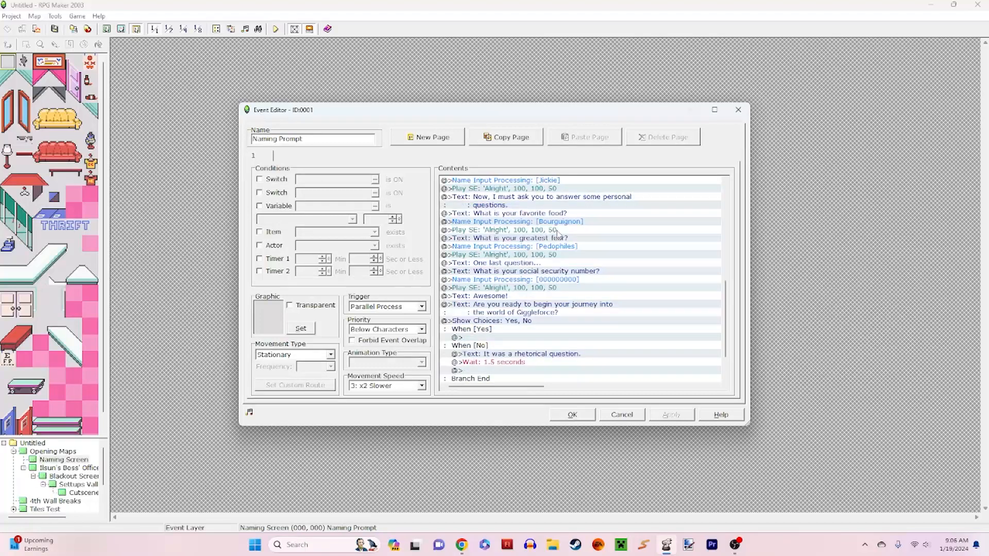
Step: Review the Naming Prompt event's opening text commands and its first Name Input Processing command
scroll(561, 259, "up", 11)
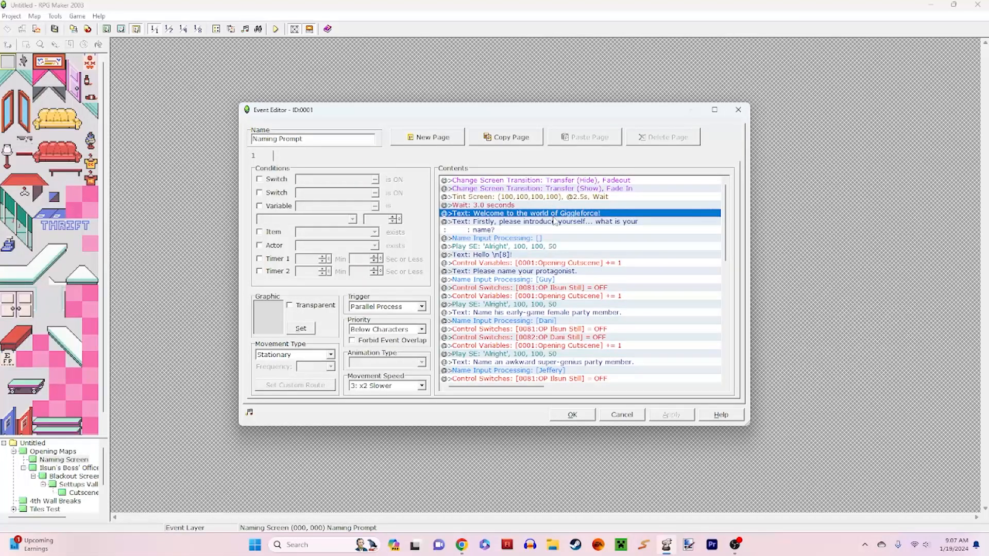
left_click(533, 256)
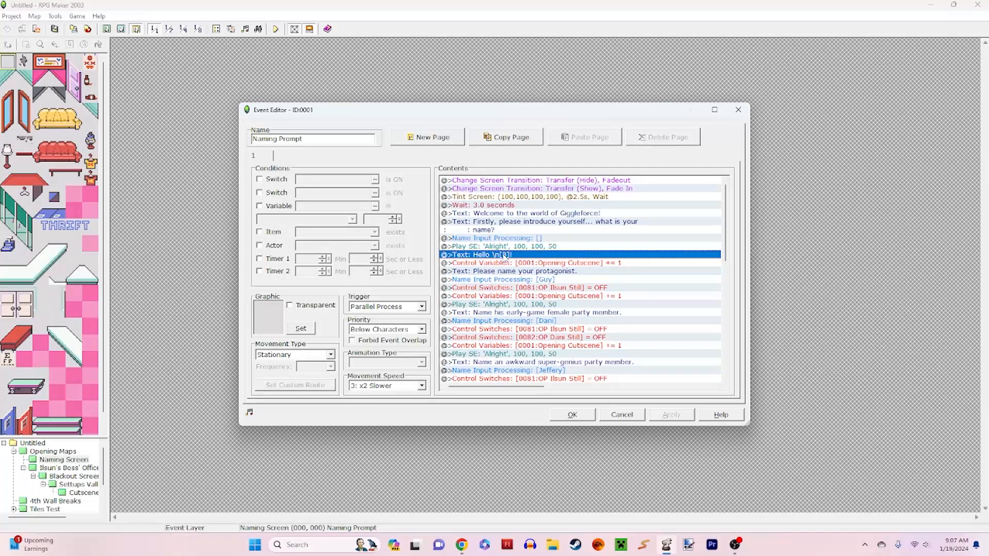
left_click(497, 230)
left_click(531, 200)
left_click(536, 212)
left_click(540, 222)
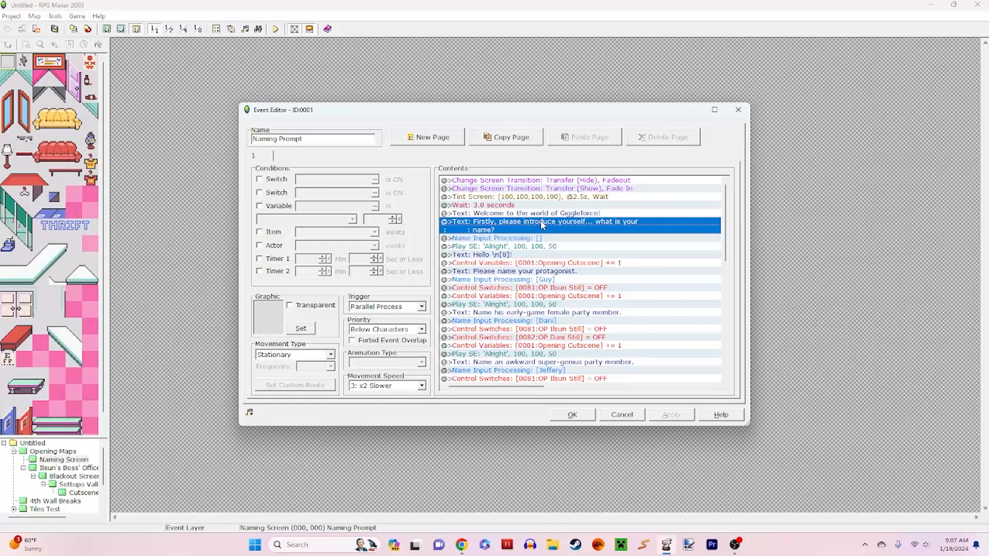
left_click(529, 239)
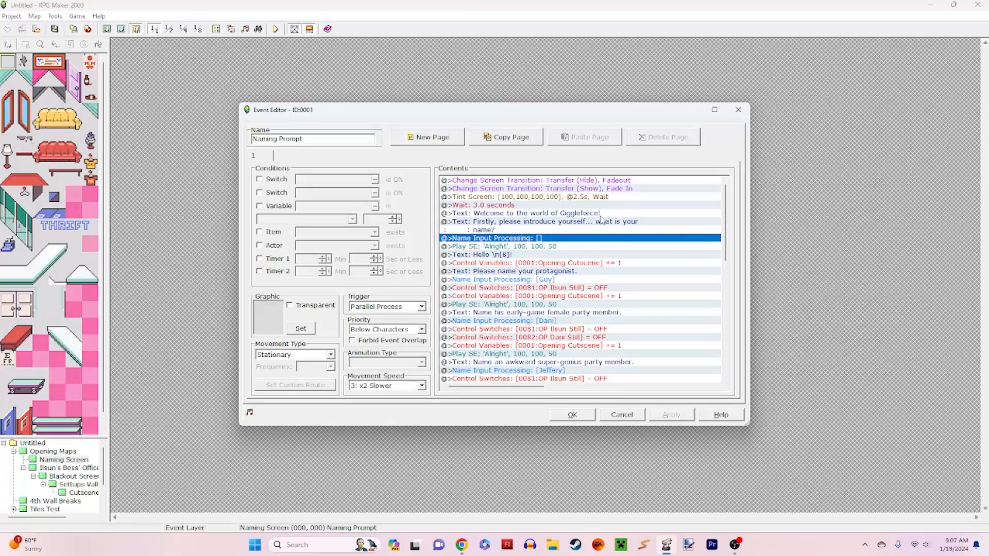
Step: Open the first Play SE command in the Naming Prompt event, preview the Alright sound, and close it without changes
left_click(560, 248)
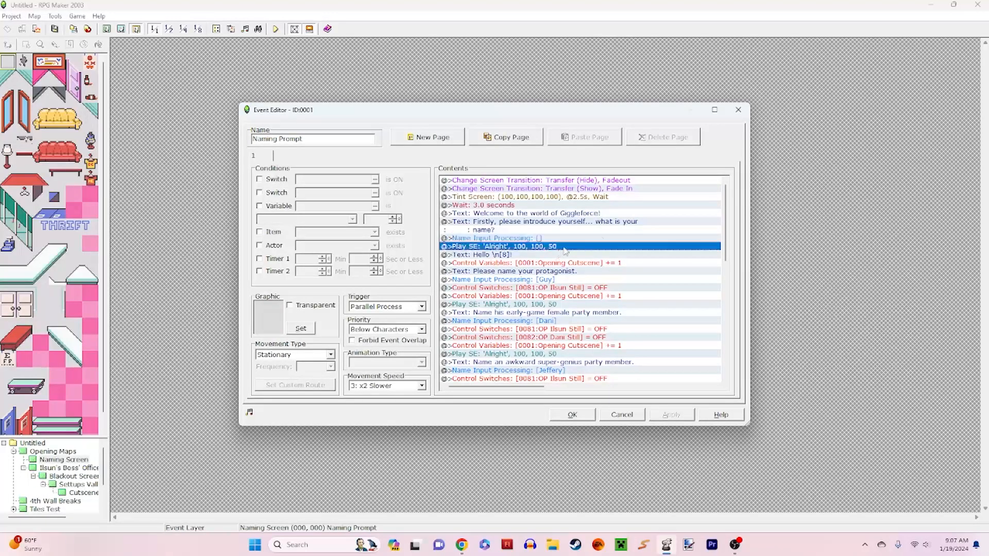
right_click(530, 253)
right_click(524, 249)
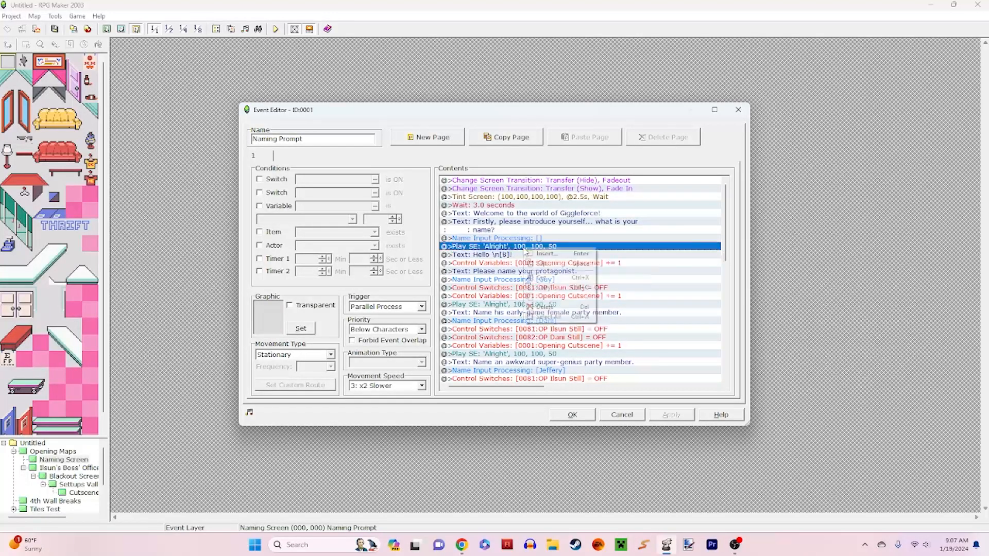
left_click(541, 264)
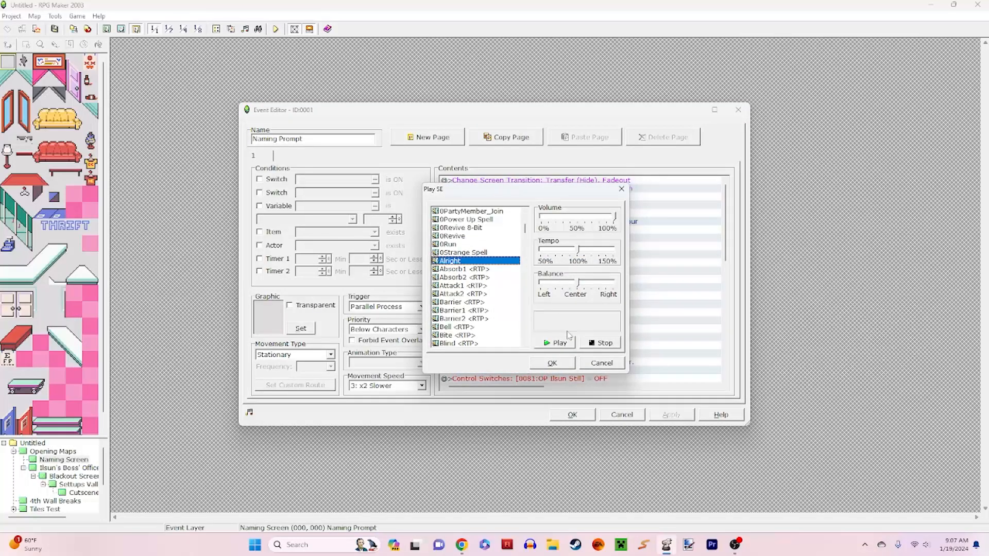
left_click(567, 347)
left_click(581, 363)
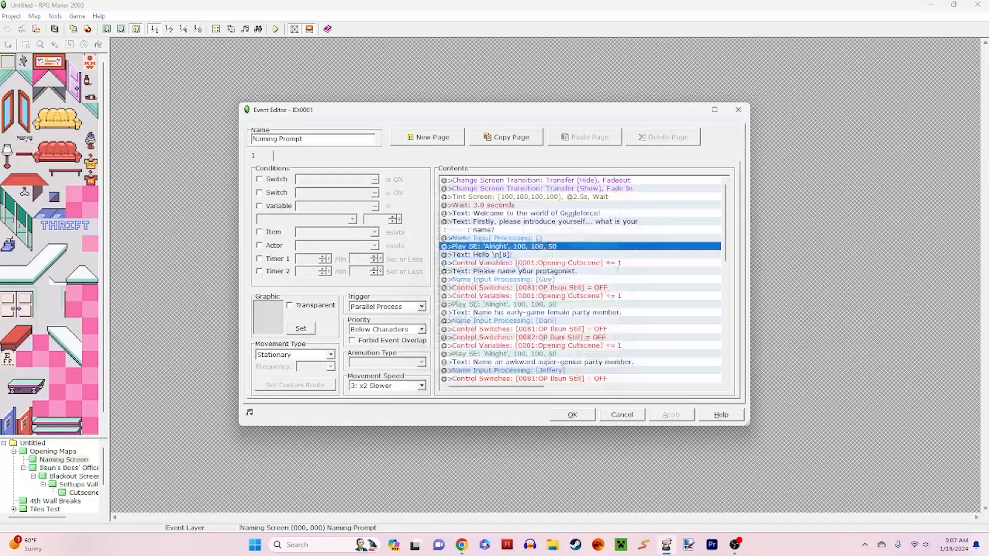
Step: Review the greeting text and the Opening Cutscene variable increment that follows it, then close the Naming Prompt event
left_click(532, 253)
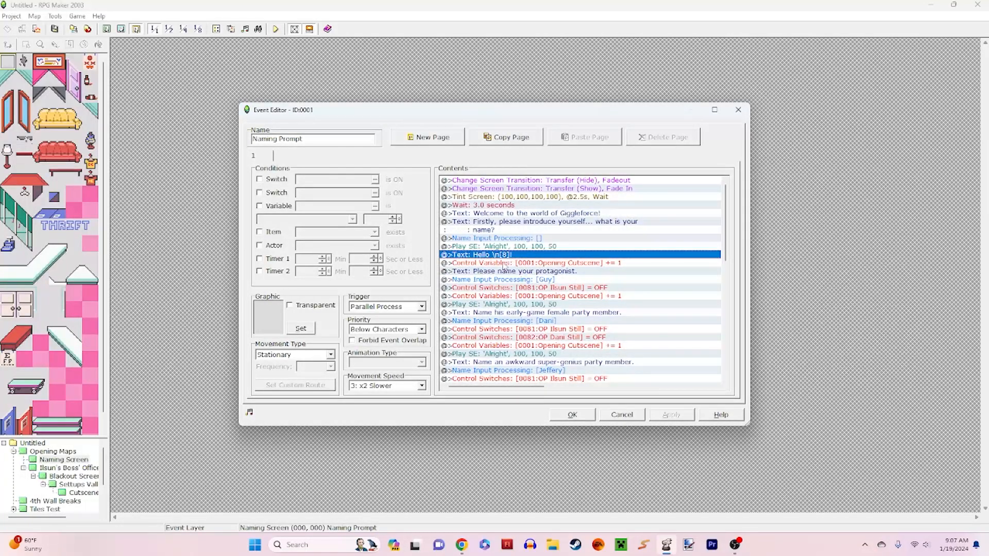
left_click(572, 263)
left_click(602, 289)
left_click(605, 272)
left_click(637, 256)
left_click(634, 263)
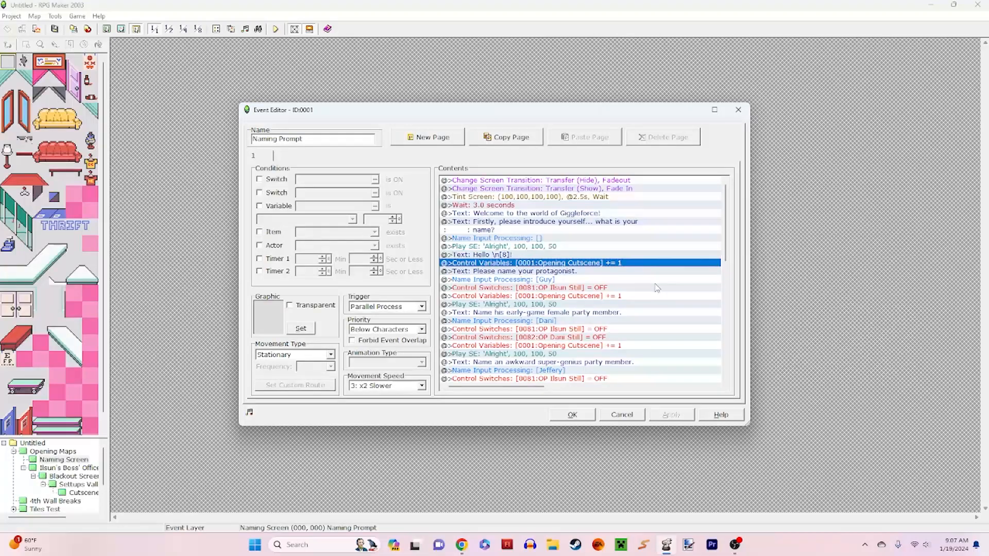
left_click(631, 416)
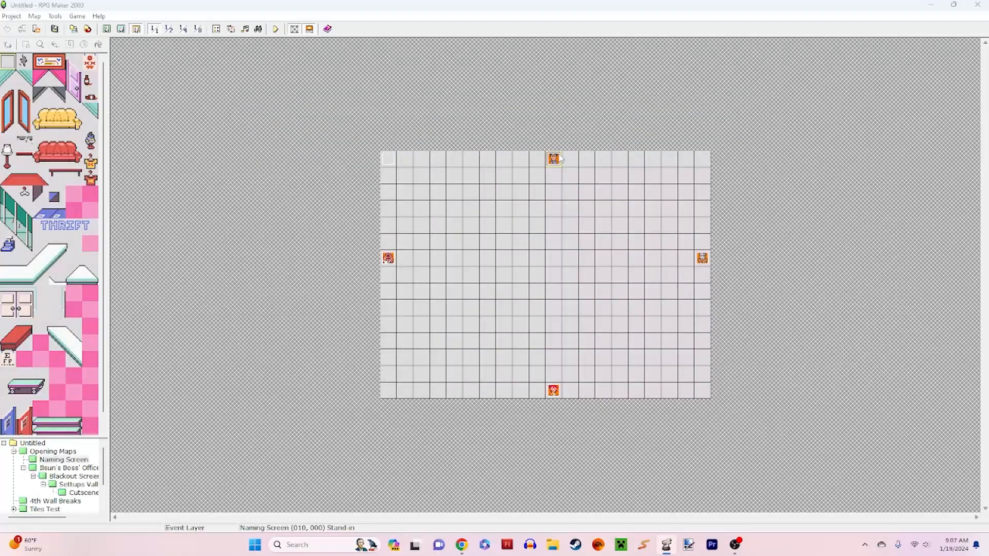
Step: Inspect the custom move route on page 1 of the Stand-in event at the map's top edge, then cancel out
double_click(560, 157)
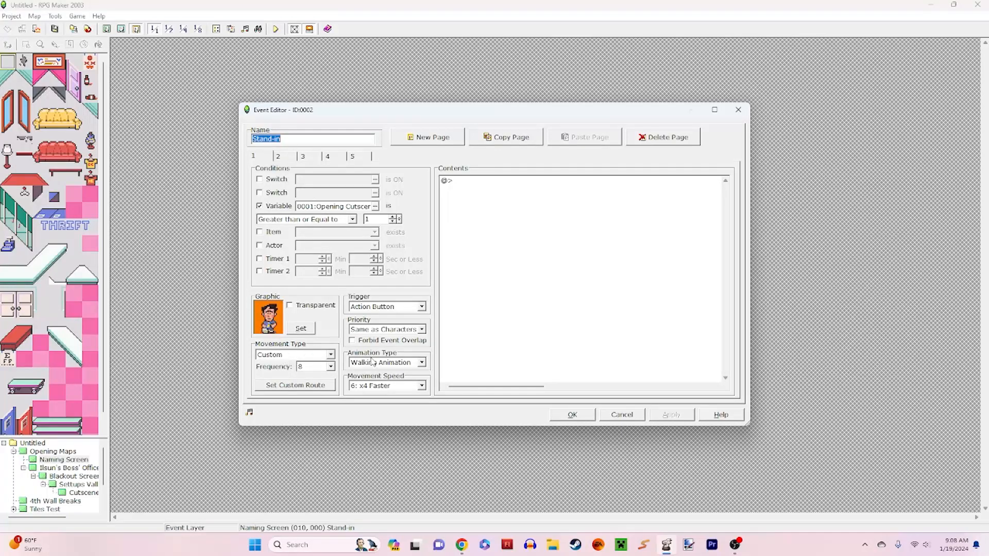
left_click(330, 354)
left_click(288, 407)
left_click(320, 386)
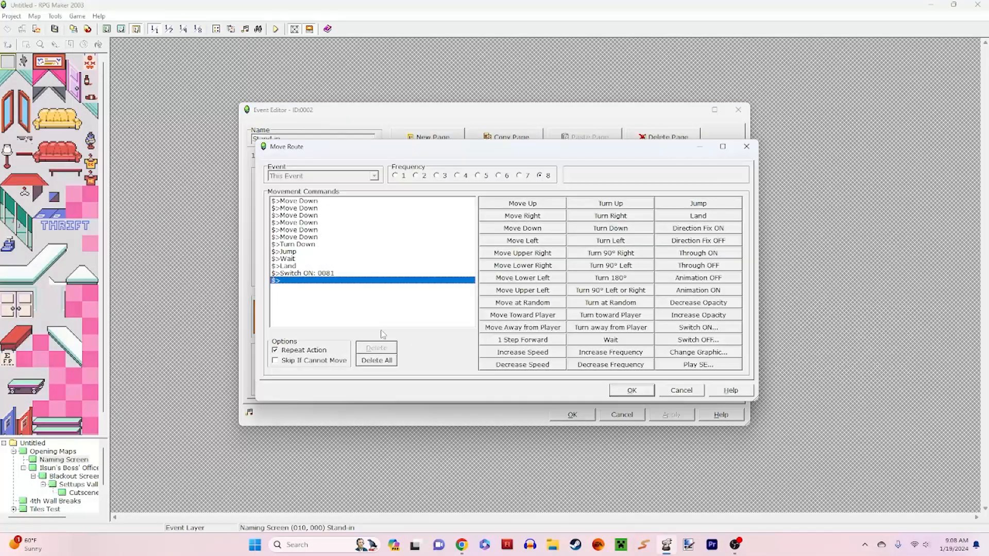
left_click(679, 391)
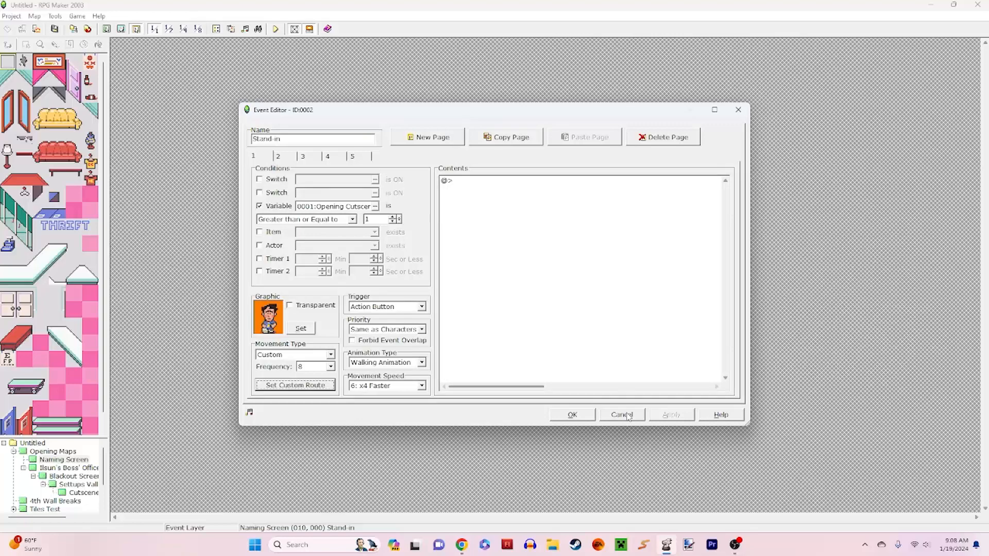
left_click(624, 415)
Step: Look over the Naming Prompt event's command list again and close it without changes
left_click(556, 176)
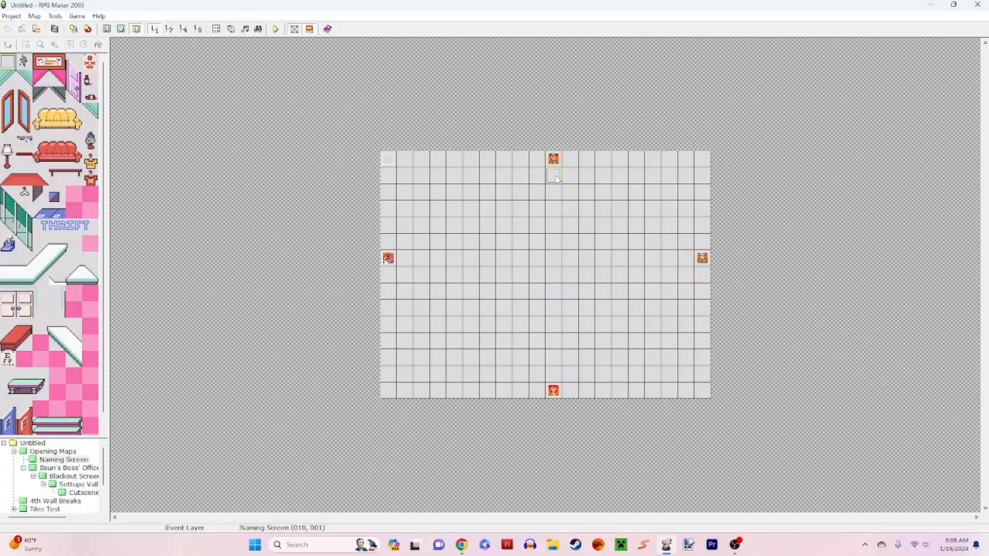
double_click(389, 159)
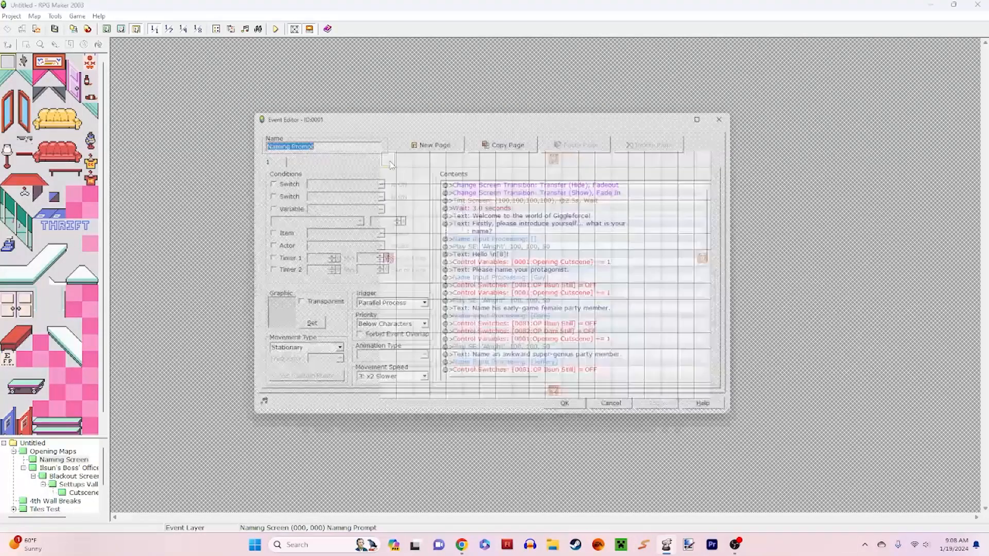
left_click(621, 414)
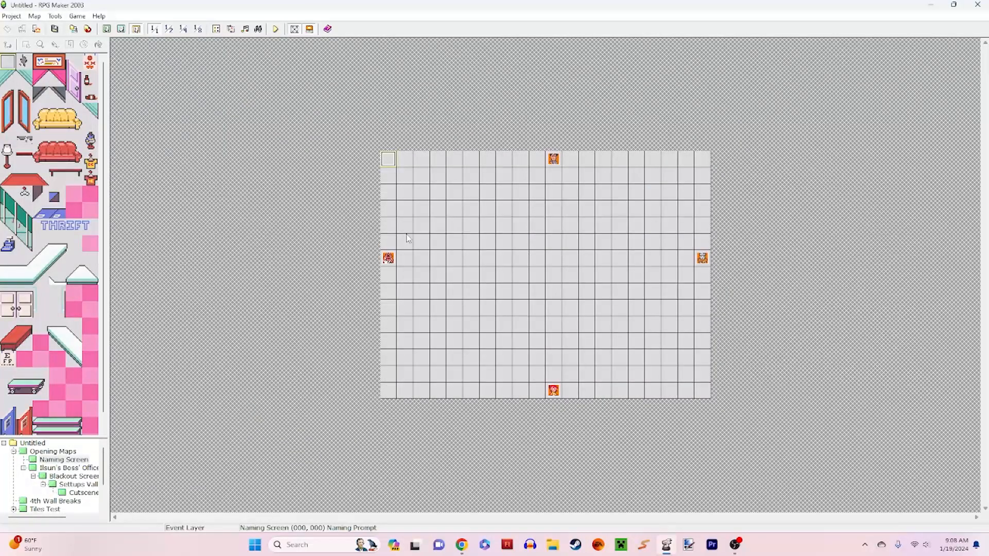
double_click(386, 159)
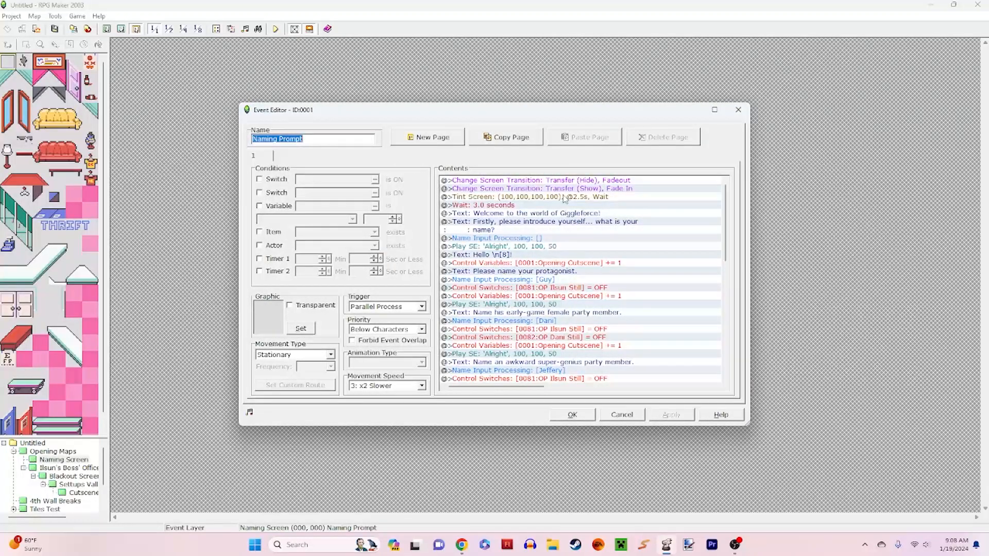
left_click(631, 417)
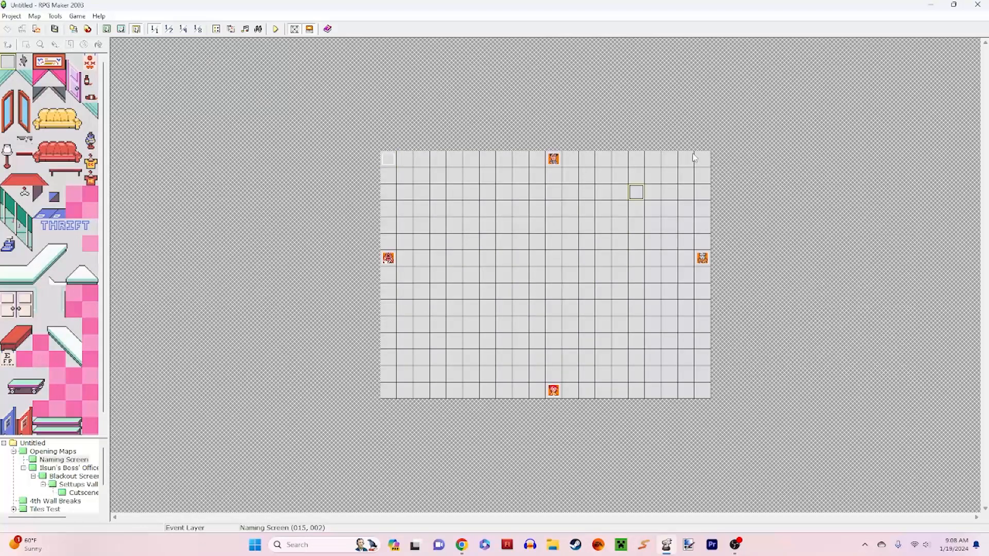
Step: Review the Naming Prompt commands from the first sound effect to the switch 0081 OFF command, then close the event
double_click(387, 159)
left_click(572, 237)
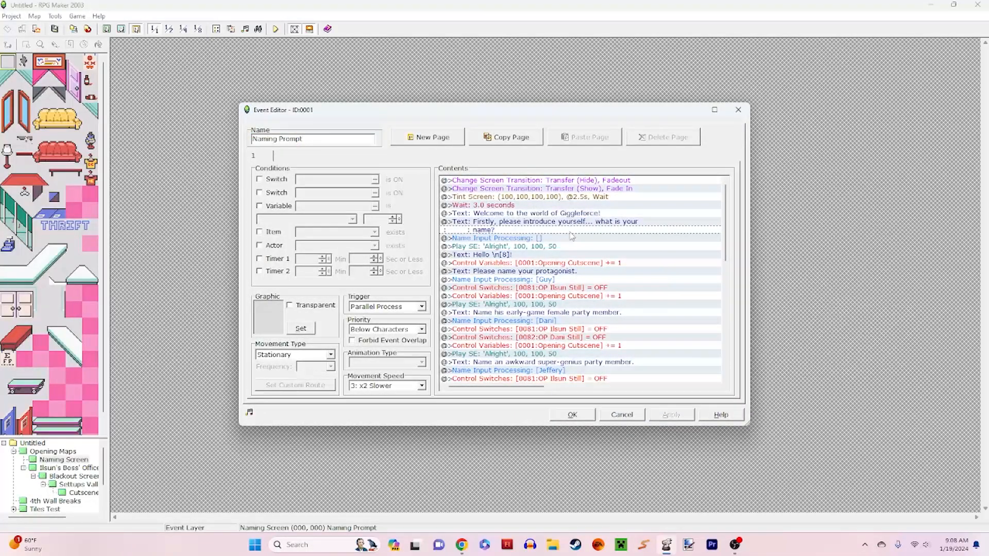
left_click(567, 248)
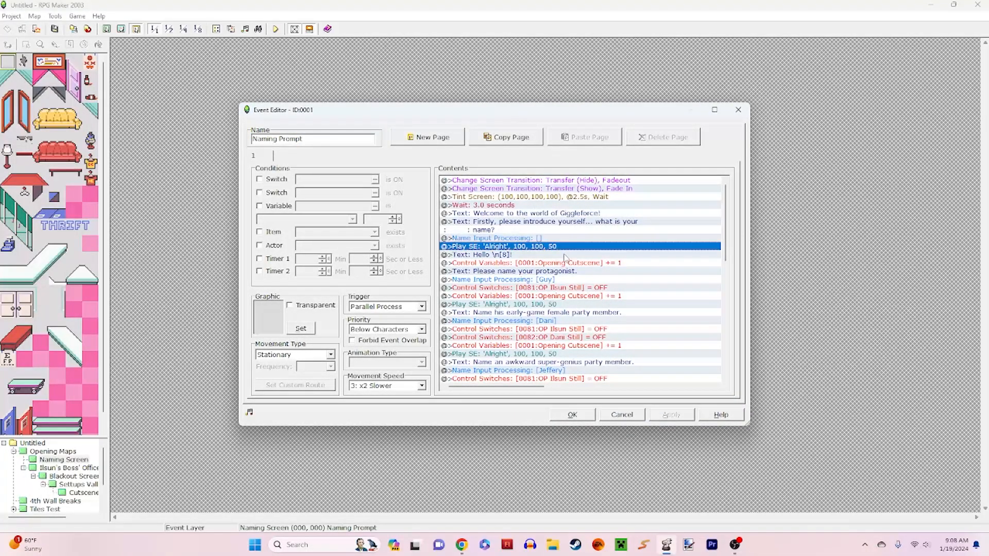
left_click(561, 255)
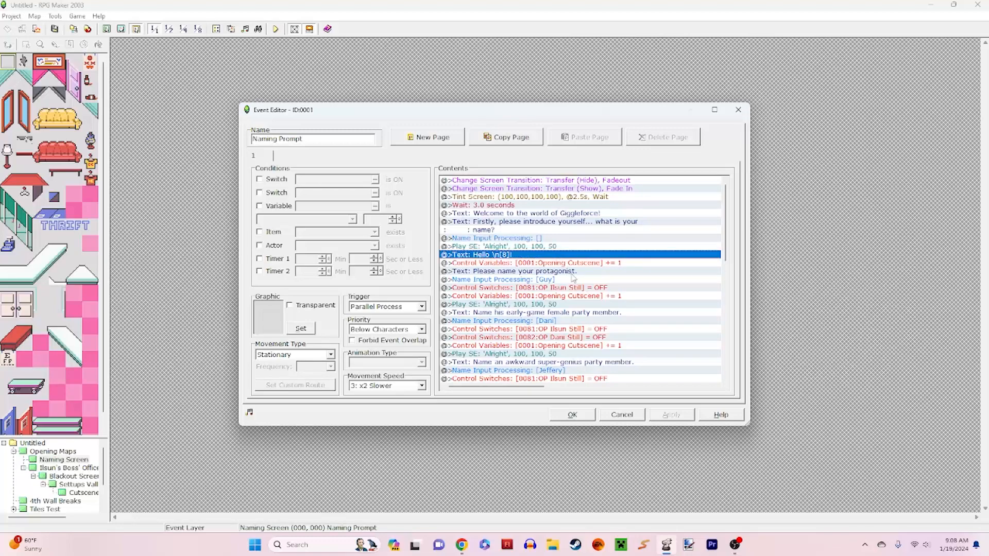
left_click(571, 272)
left_click(600, 288)
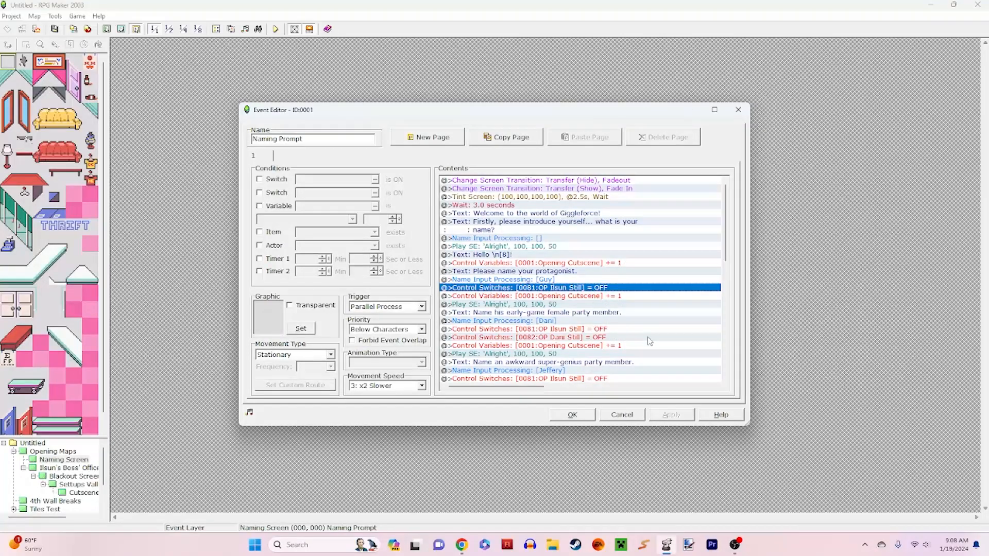
left_click(621, 415)
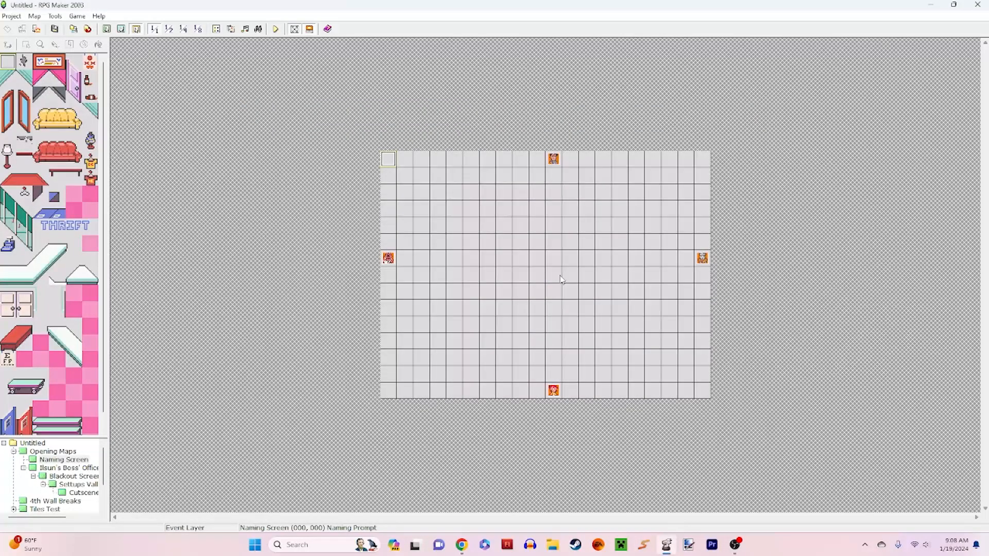
Step: Check pages 2 to 5 of the top-edge Stand-in event, then briefly view the Naming Prompt event, closing both unchanged
double_click(553, 159)
left_click(278, 156)
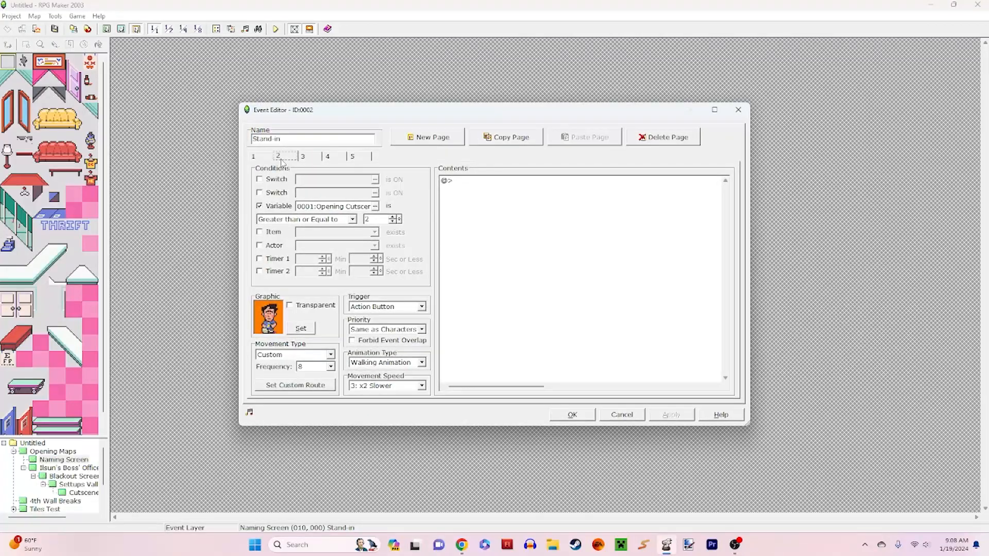
left_click(302, 157)
left_click(328, 157)
left_click(365, 159)
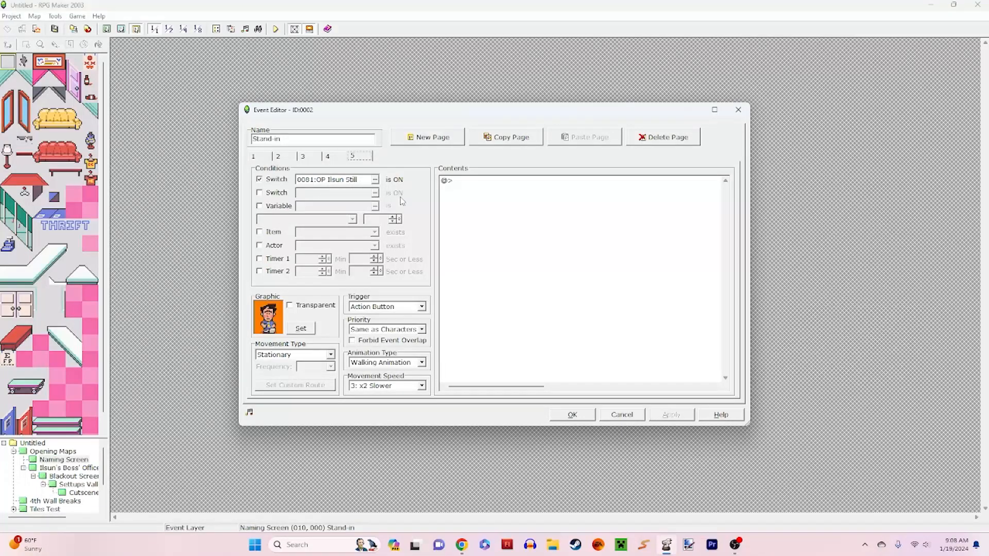
left_click(632, 414)
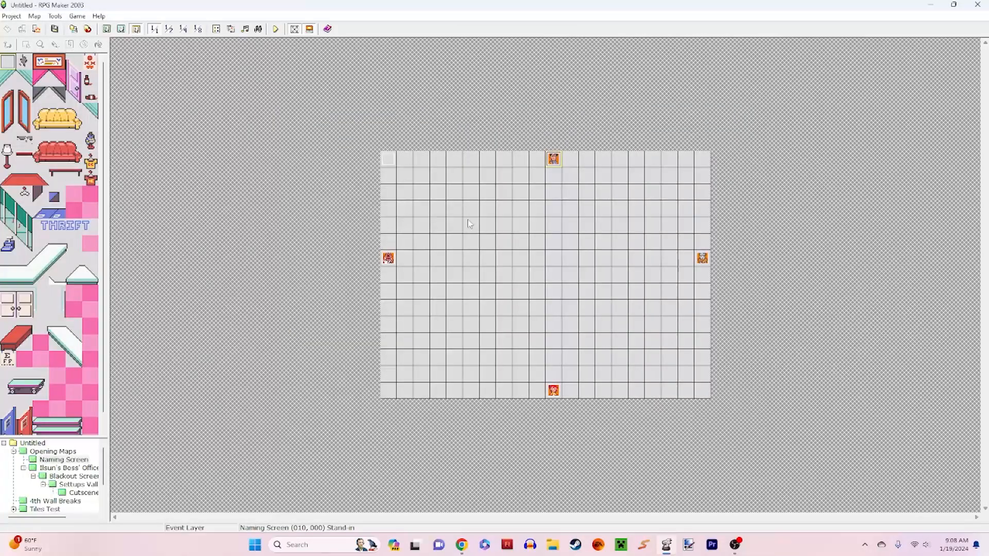
double_click(392, 160)
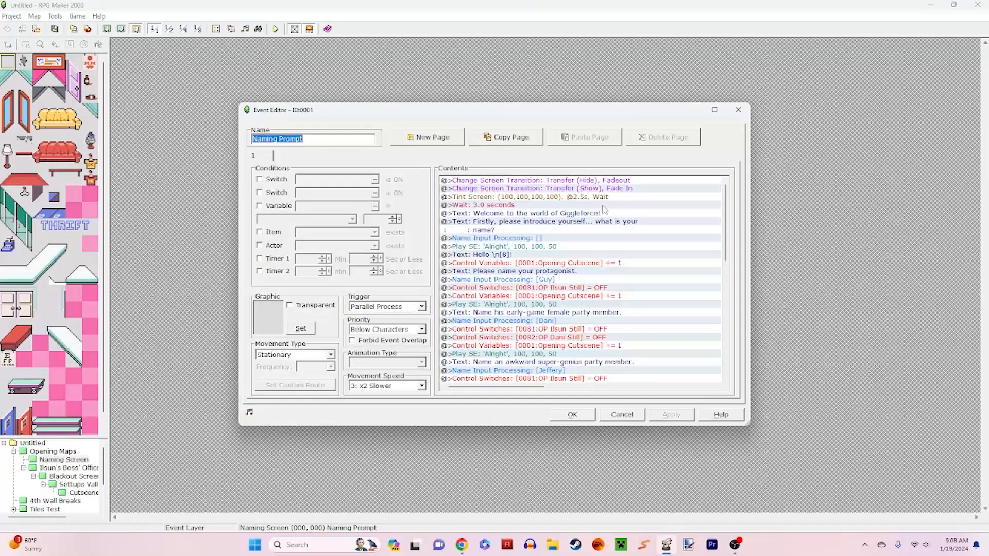
left_click(622, 414)
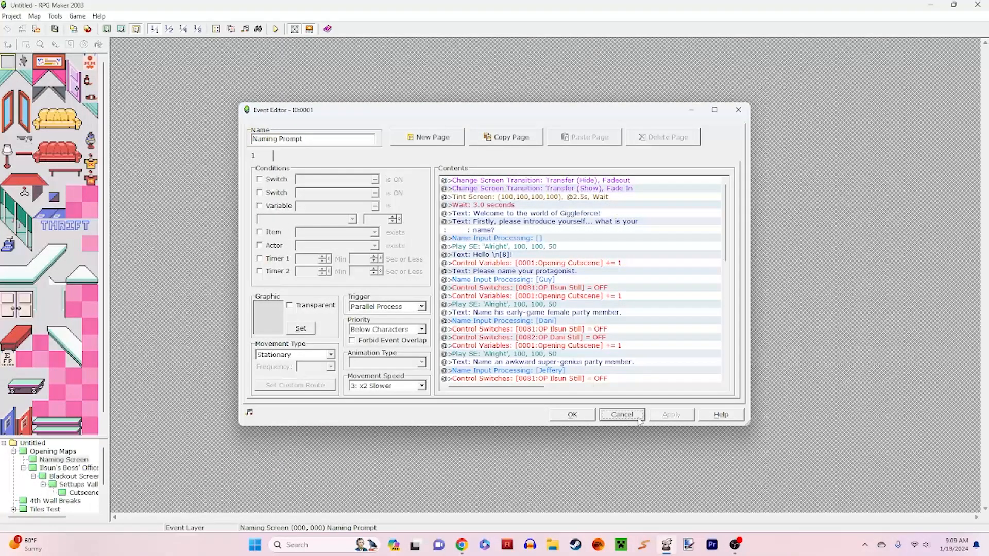
Step: Inspect the last-page switch conditions of the Stand-in events at the map's left, bottom and right edges
double_click(388, 259)
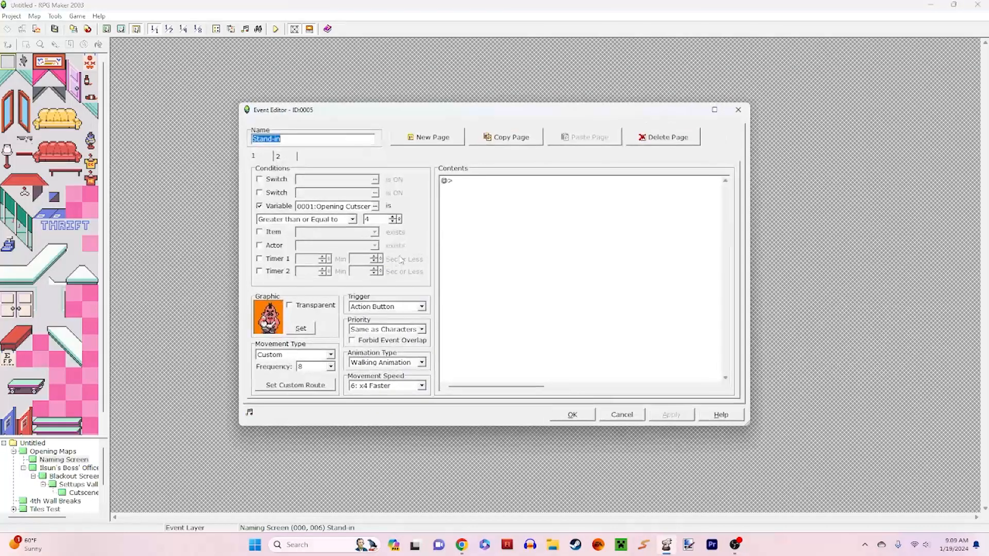
left_click(289, 156)
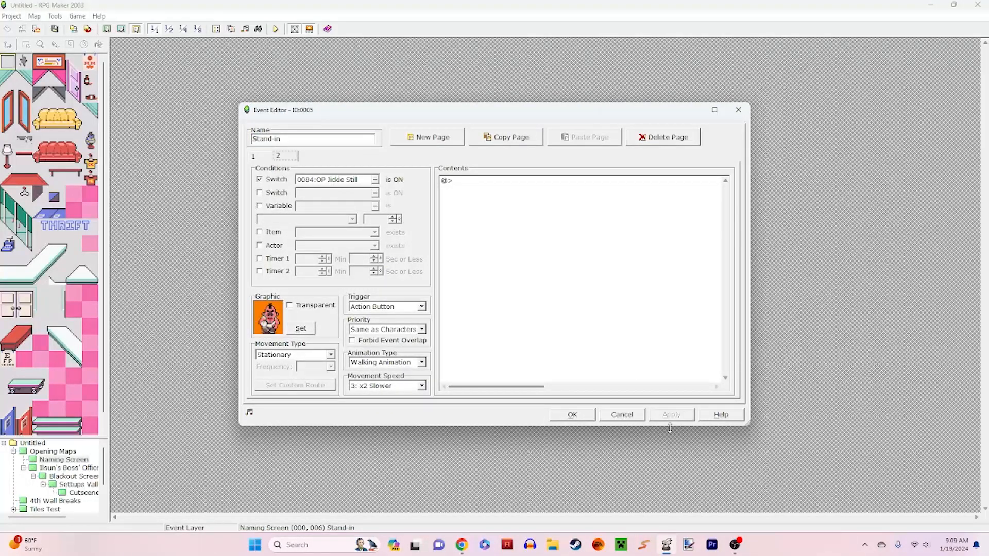
left_click(621, 415)
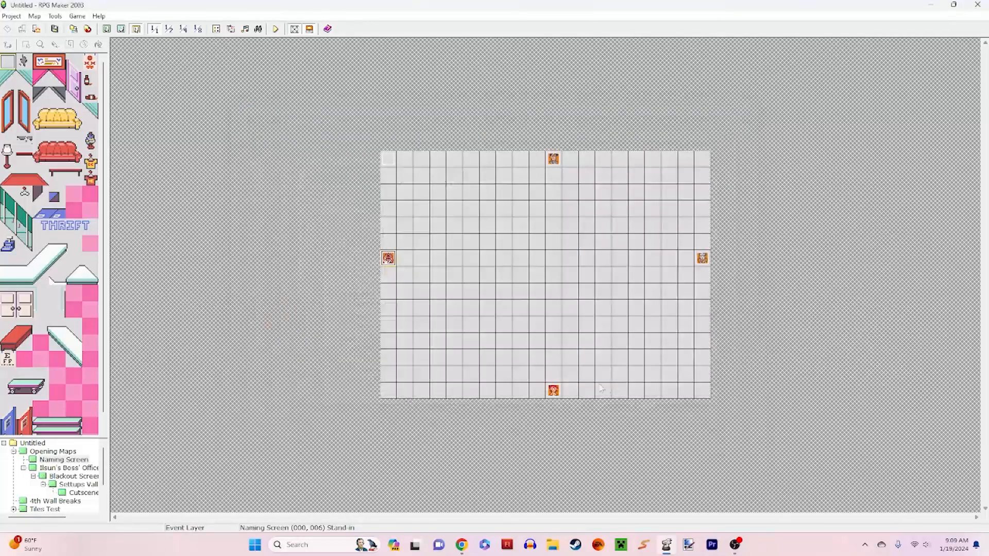
double_click(554, 391)
left_click(339, 156)
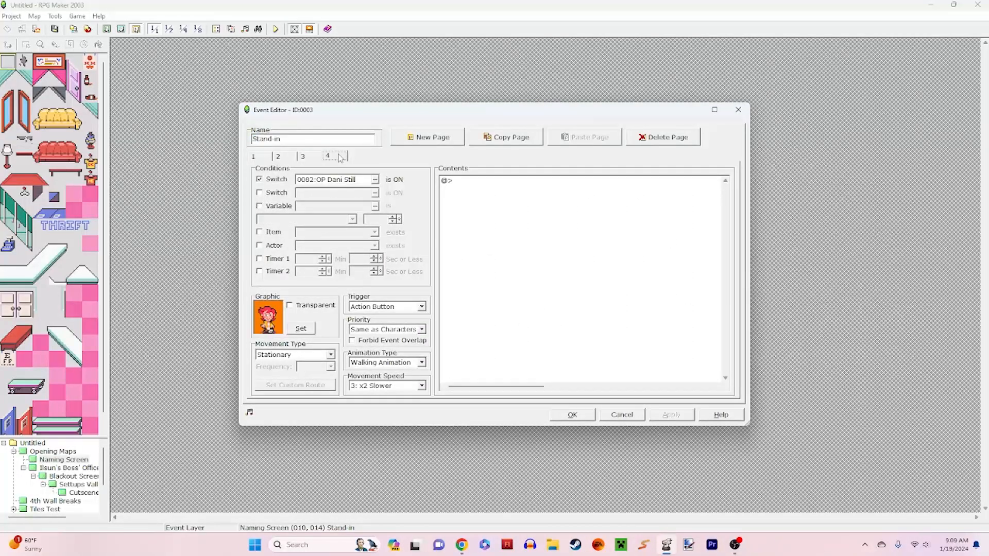
left_click(622, 414)
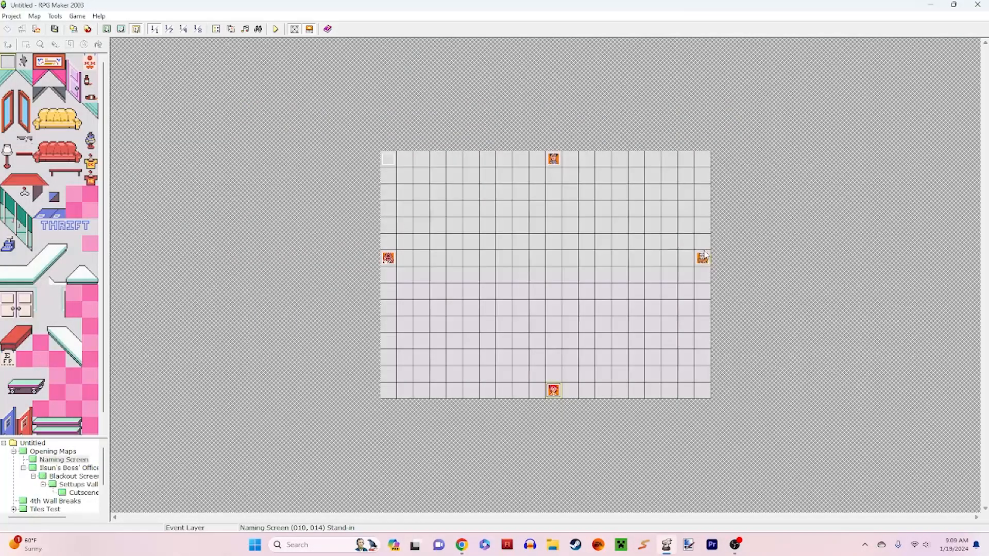
double_click(702, 257)
left_click(302, 156)
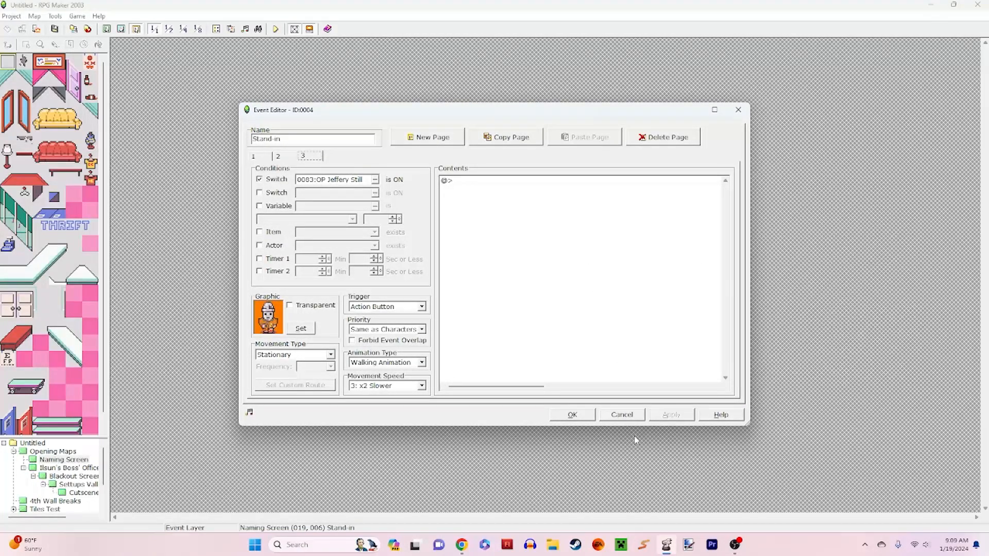
Step: Close the Stand-in event and examine the Naming Prompt event's text and Name Input Processing commands for Guy and Dani
left_click(634, 416)
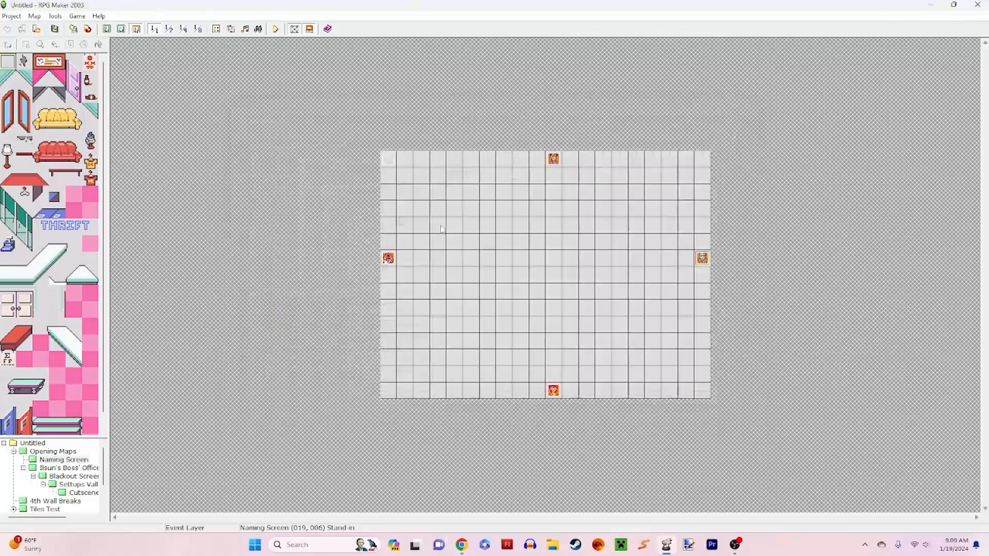
double_click(388, 159)
left_click(626, 231)
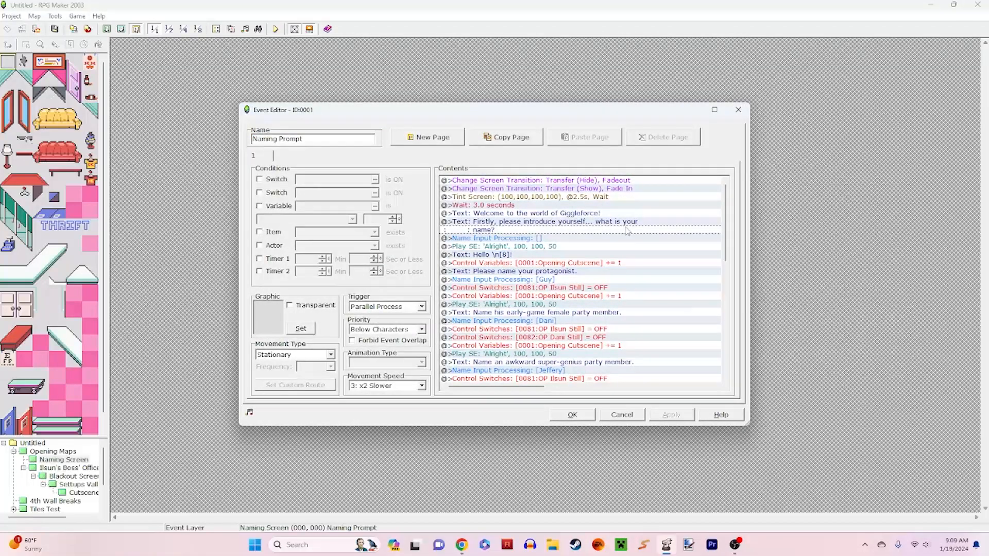
scroll(630, 233, "down", 2)
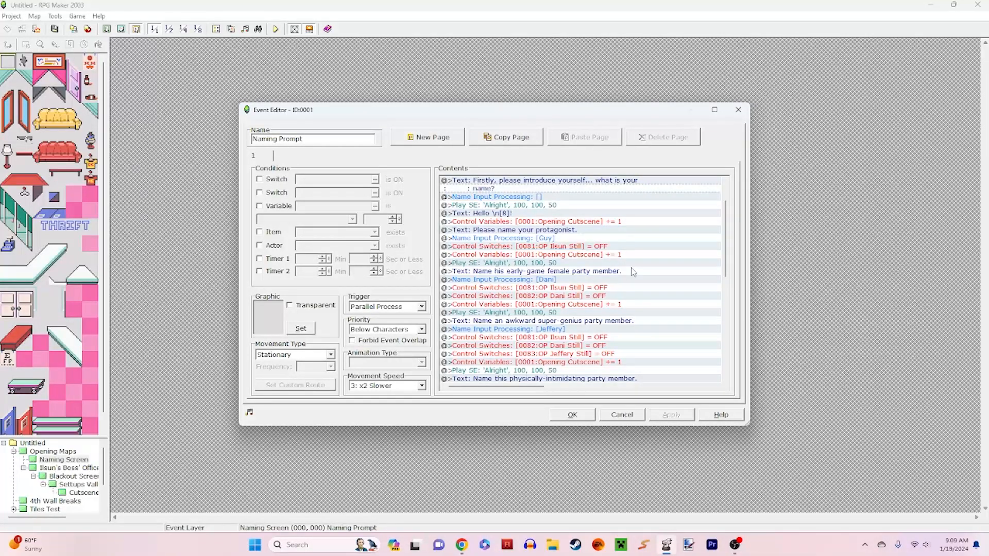
left_click(600, 239)
left_click(601, 230)
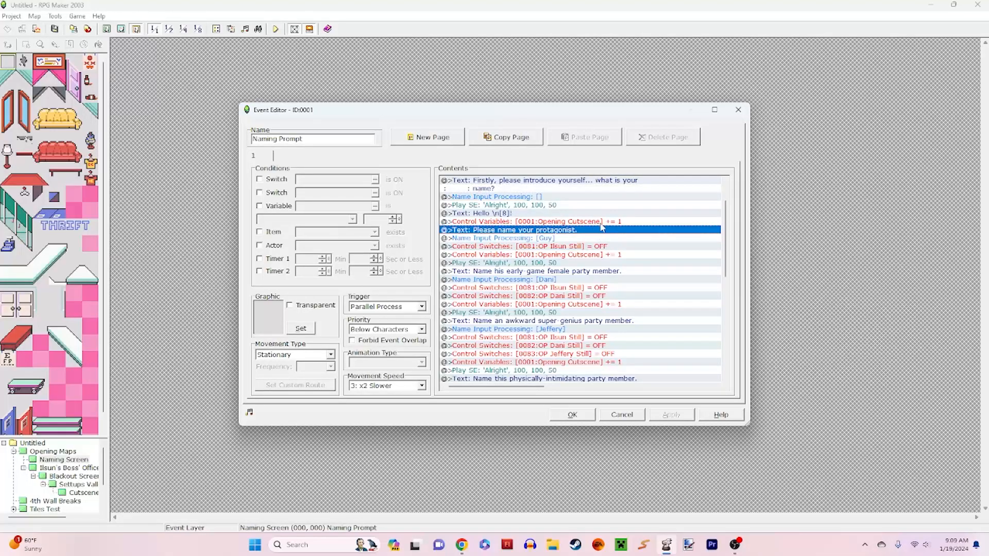
left_click(597, 238)
left_click(579, 279)
Step: Look over the remaining Naming Prompt commands and the "Hello \n[8]!" text, closing the event unchanged
scroll(579, 281, "down", 2)
scroll(579, 281, "down", 7)
scroll(596, 313, "up", 9)
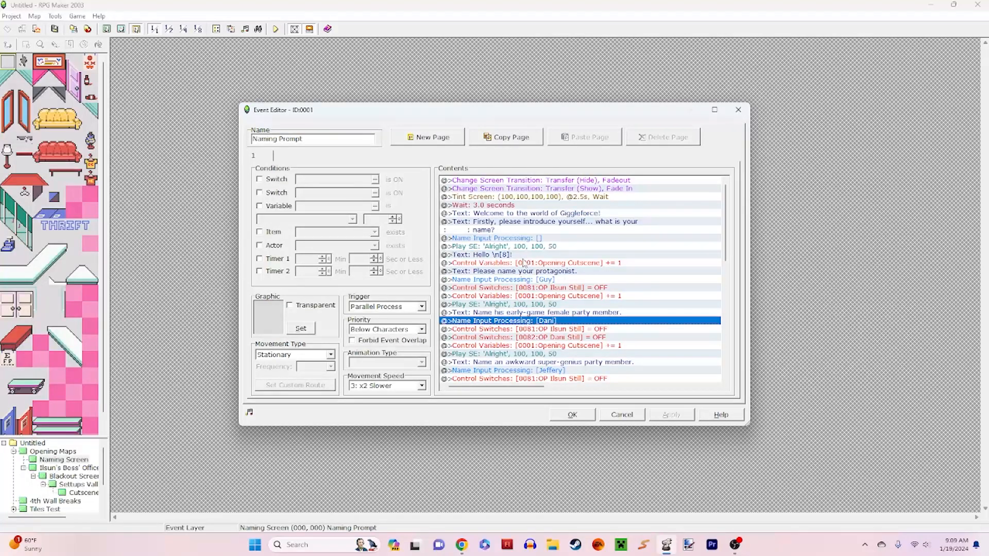
left_click(522, 255)
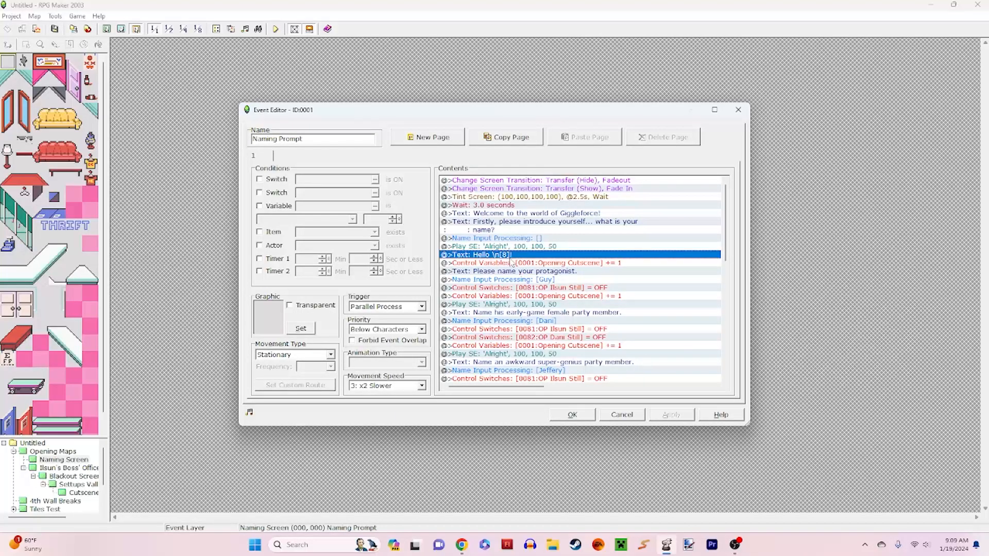
left_click(620, 415)
Step: Check actor 0008 with the Player Name nickname in the database, leaving it unchanged
left_click(55, 16)
left_click(71, 27)
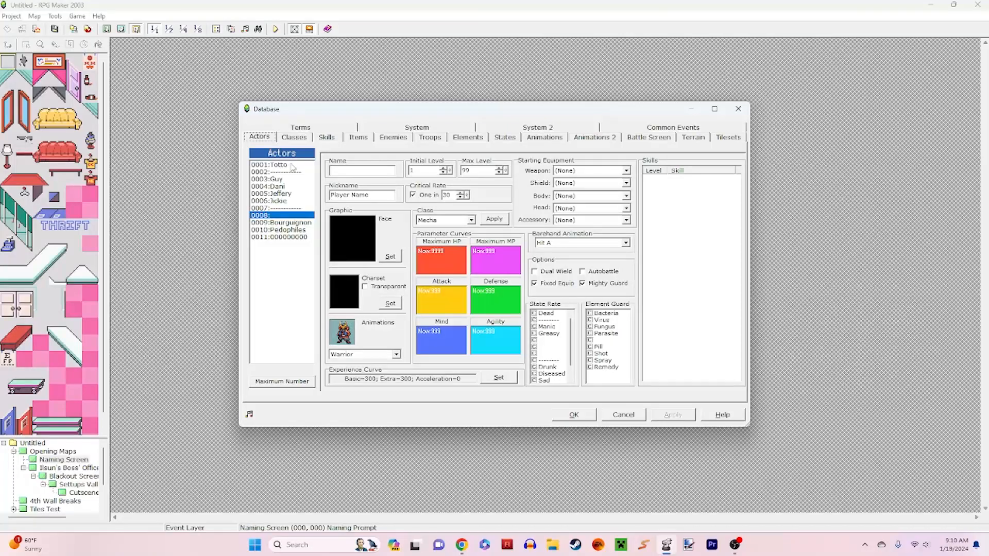
left_click(627, 415)
Step: Set the player's starting position at tile (5, 2) of the Opening Maps map
left_click(52, 451)
right_click(471, 192)
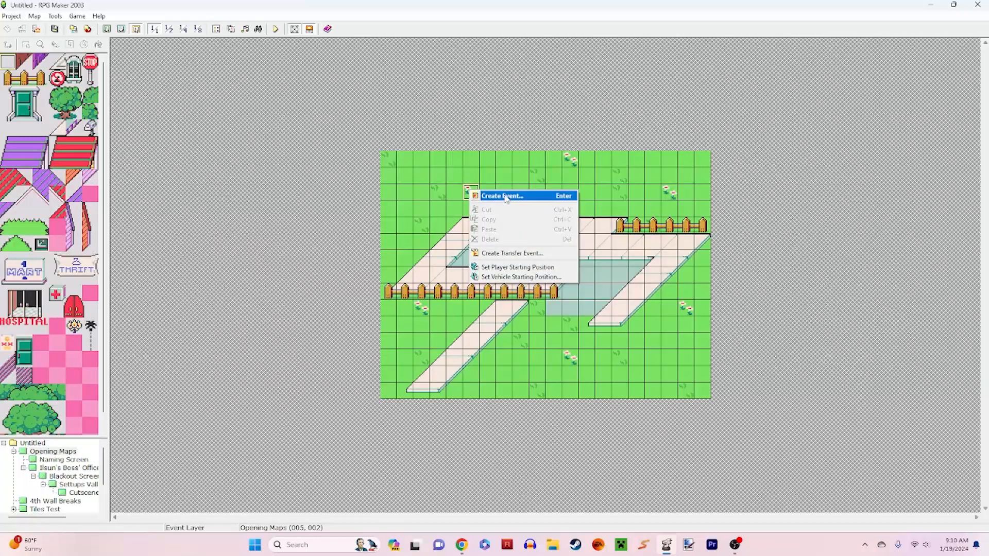
left_click(518, 267)
right_click(523, 204)
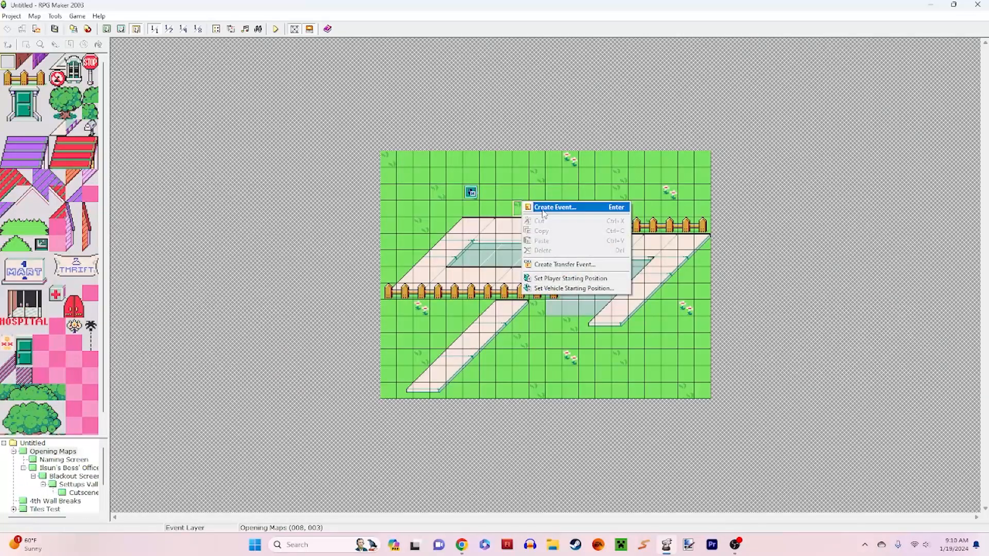
left_click(544, 208)
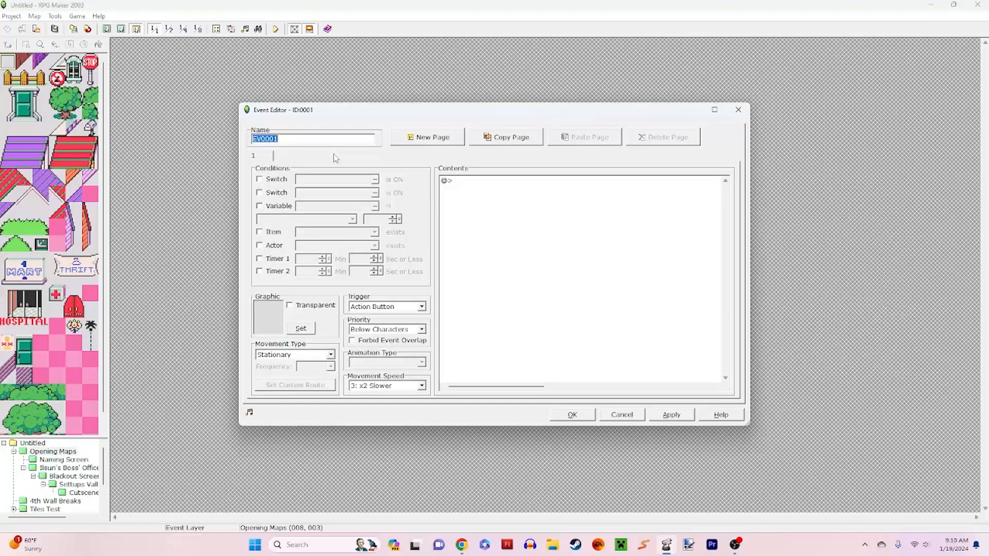
left_click(622, 414)
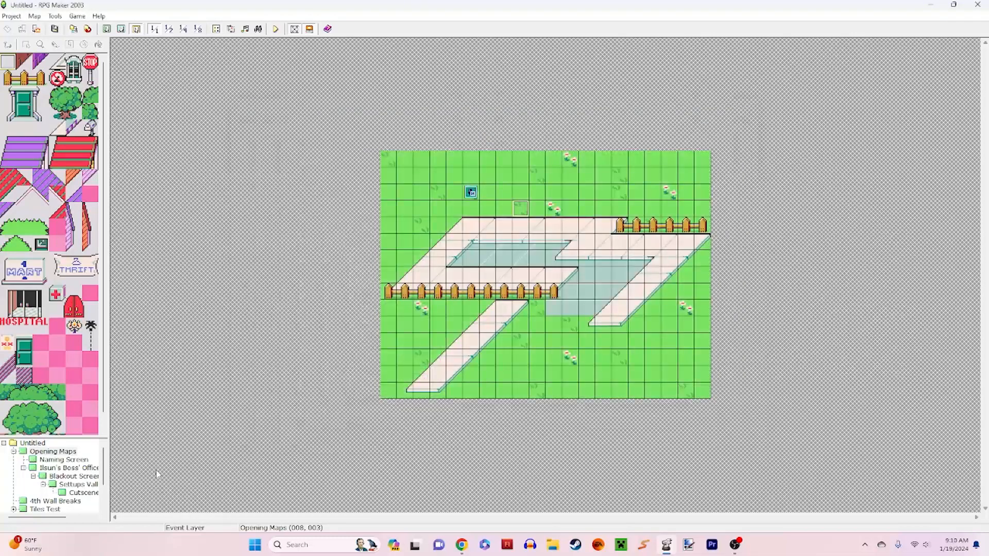
Step: Inspect the dialogue of the Temp NPC at (1, 1) on the 4th Wall Breaks map and close the event
left_click(44, 501)
double_click(411, 178)
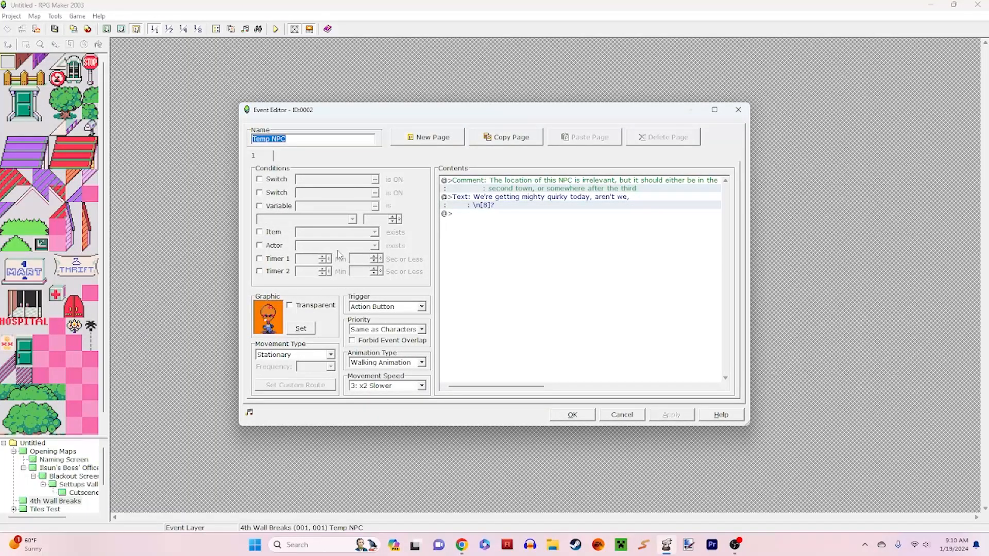
left_click(552, 198)
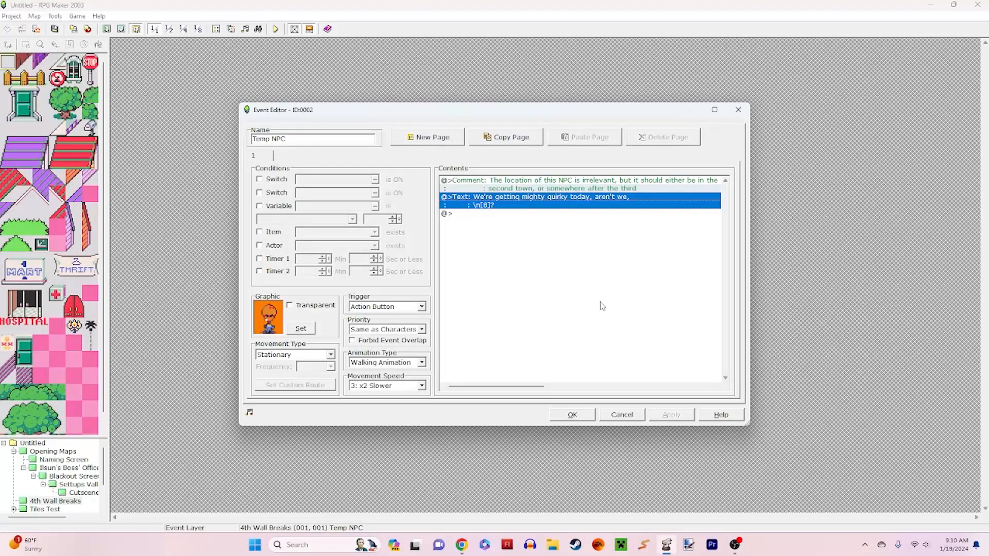
left_click(637, 416)
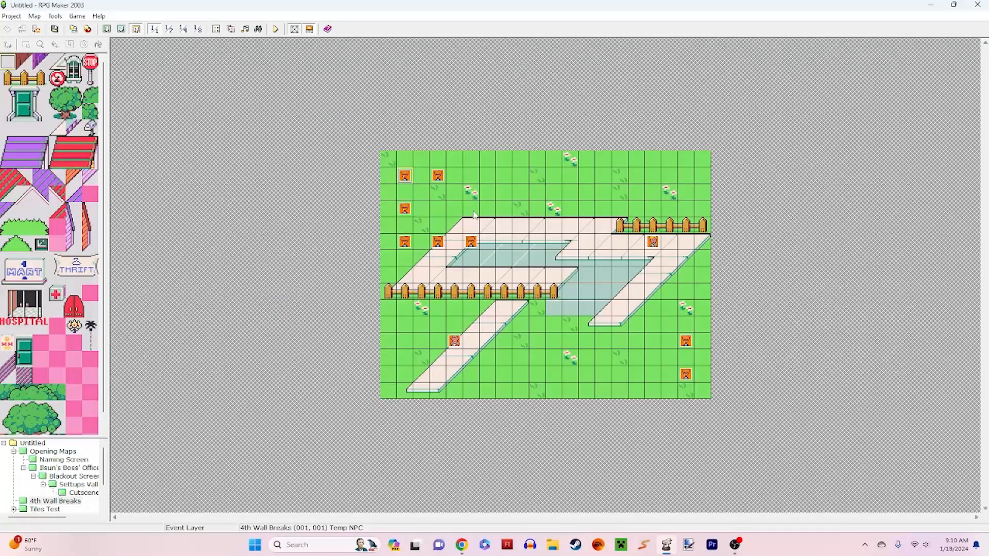
Step: View the Show Text message containing \n[8] in the Temp NPC at (1, 1), closing everything without changes
double_click(406, 174)
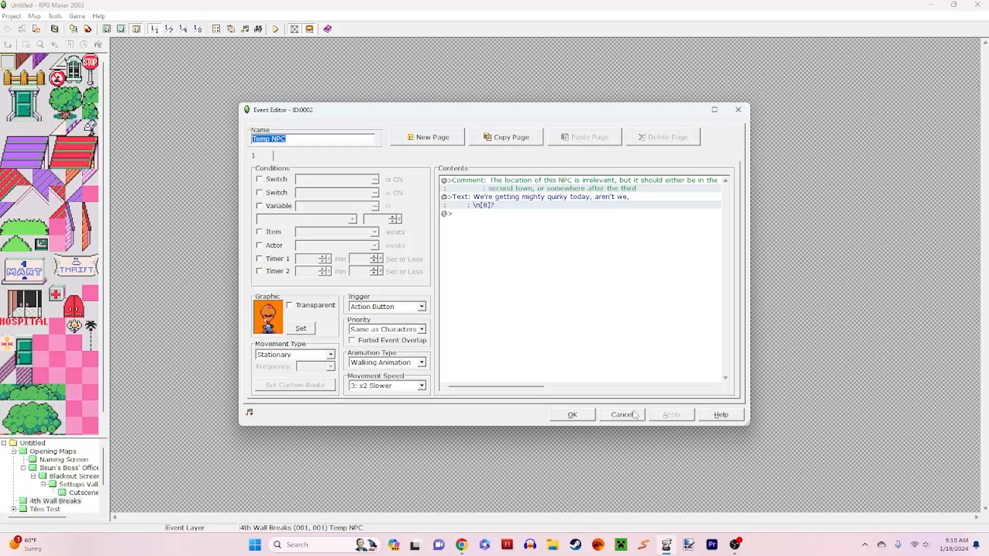
left_click(638, 194)
right_click(638, 195)
left_click(653, 212)
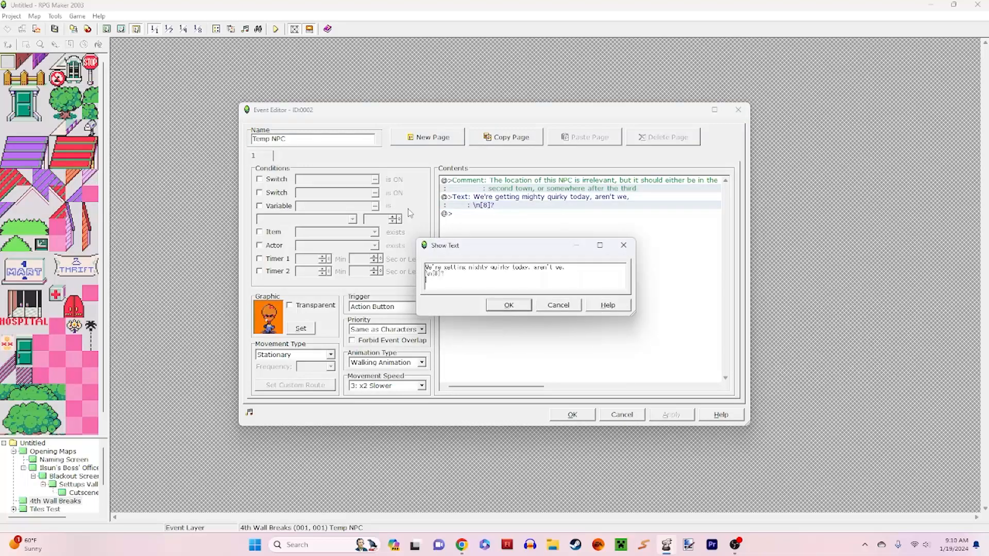
left_click(556, 308)
left_click(624, 415)
Step: Inspect the dialogue of the Temp NPC events at (3, 1) and (1, 3), closing both unchanged
double_click(436, 175)
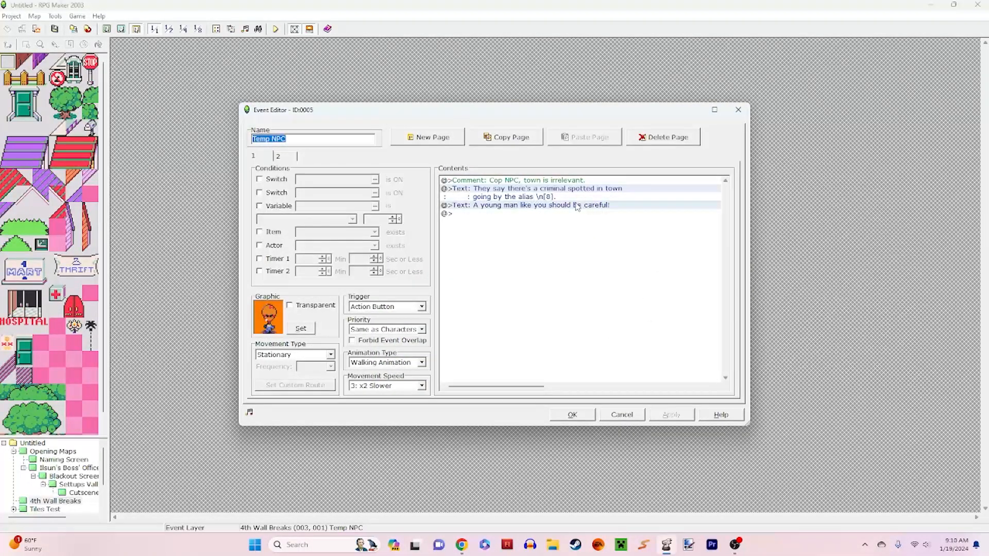
left_click(618, 414)
double_click(406, 207)
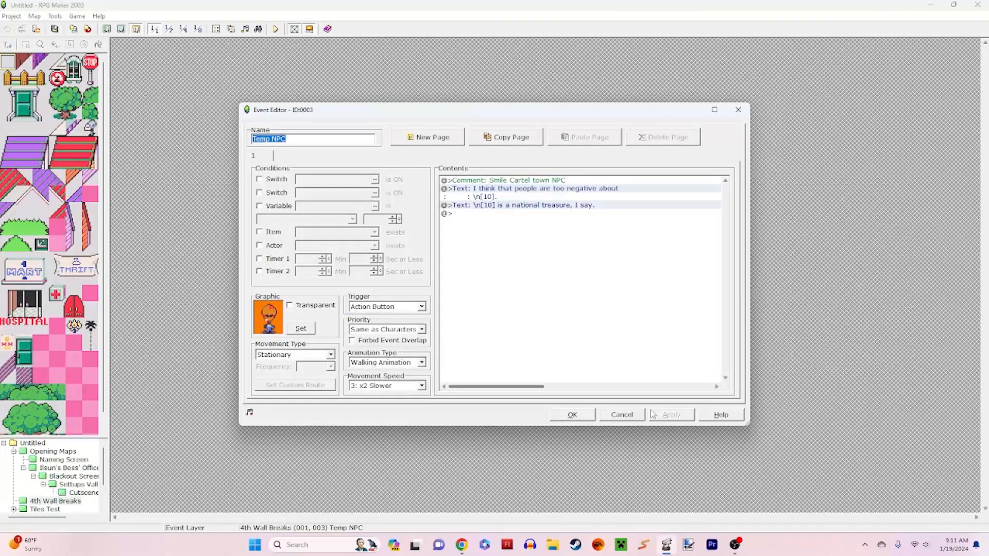
key("Escape")
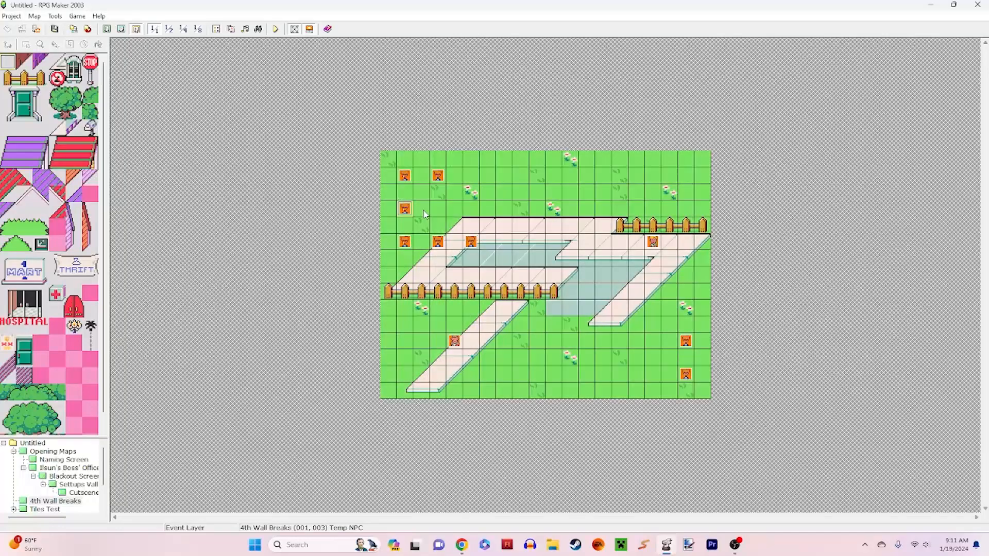
Step: Set the player's starting position at (2, 3) on 4th Wall Breaks and make Guy the first initial party member
right_click(424, 215)
left_click(466, 288)
left_click(54, 16)
left_click(67, 24)
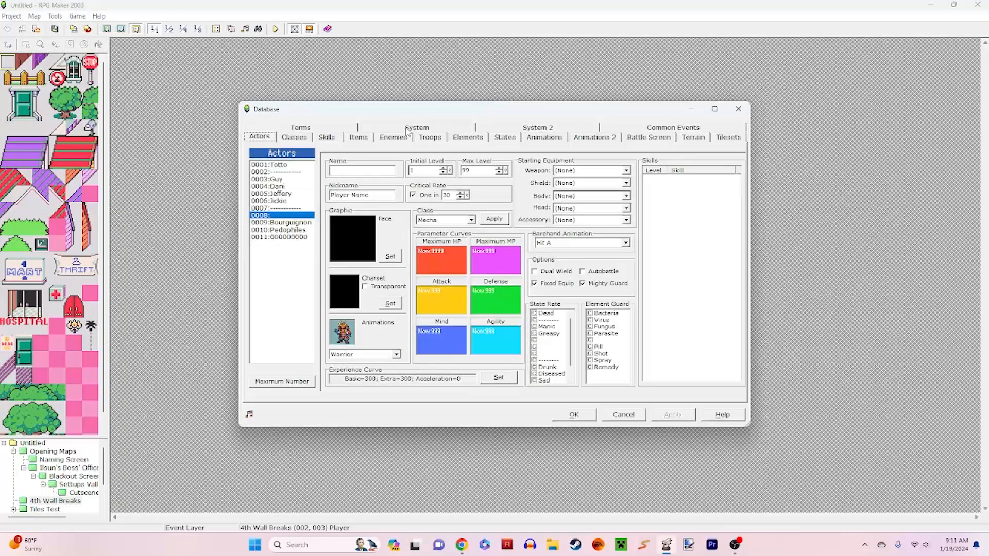
left_click(414, 128)
left_click(289, 170)
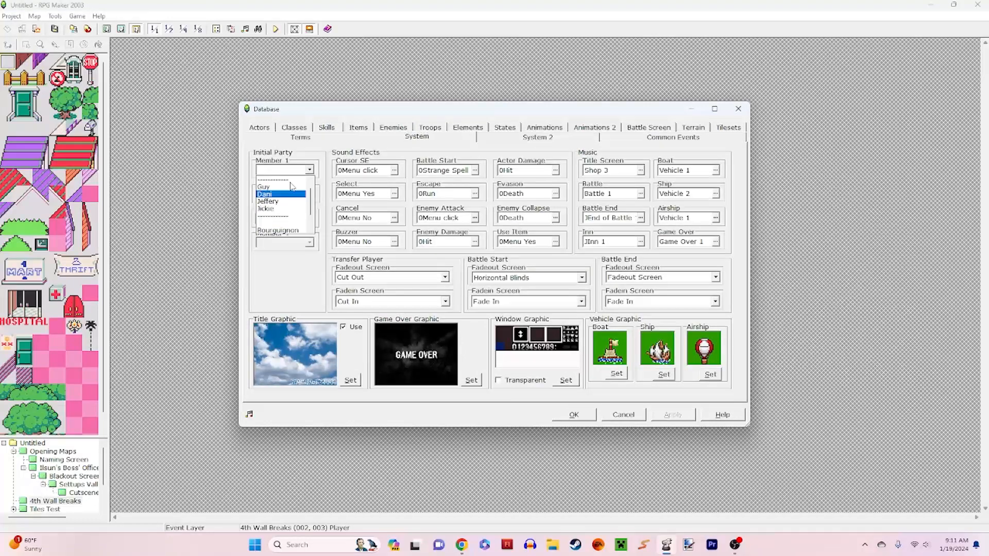
left_click(278, 183)
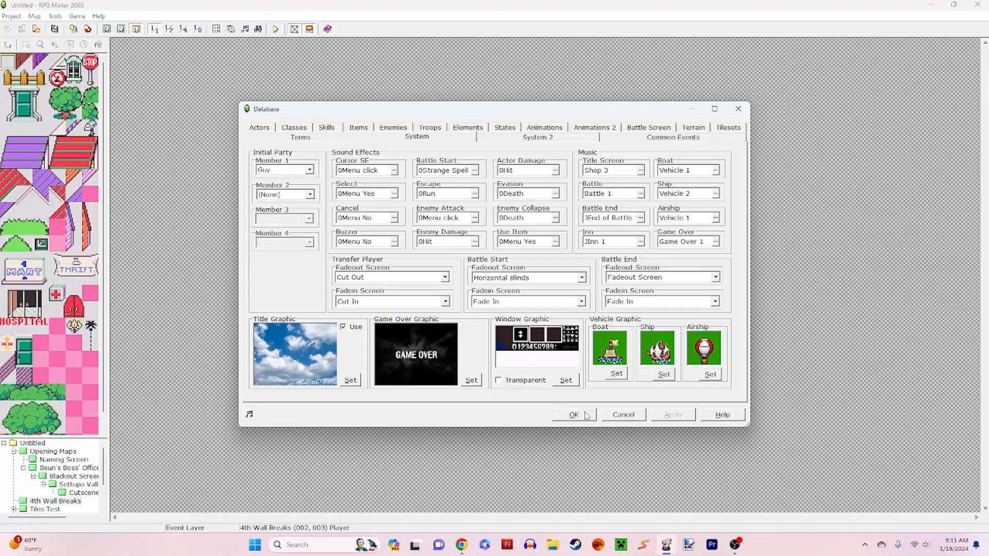
left_click(574, 415)
Step: Launch a playtest in windowed mode and start a new game
left_click(276, 29)
key("Return")
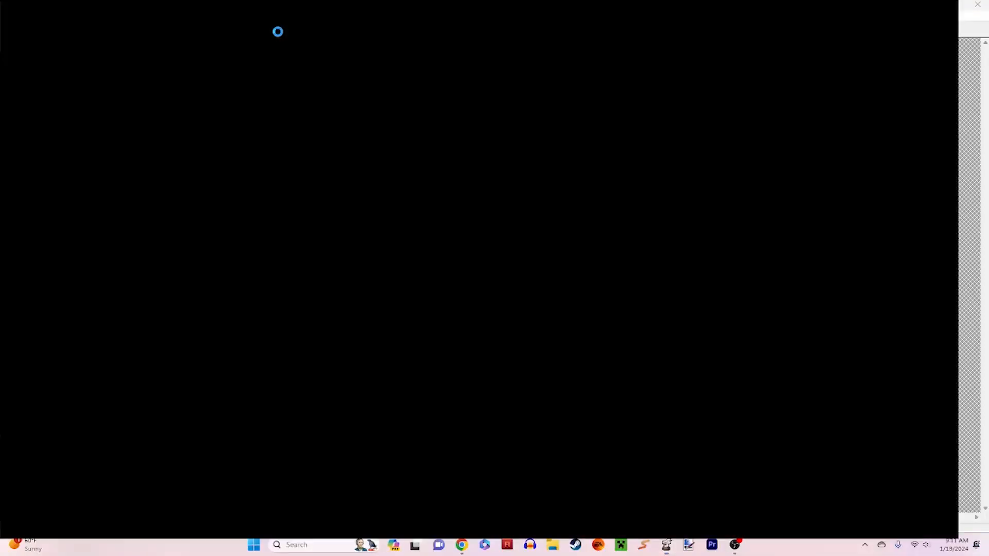
key("F1")
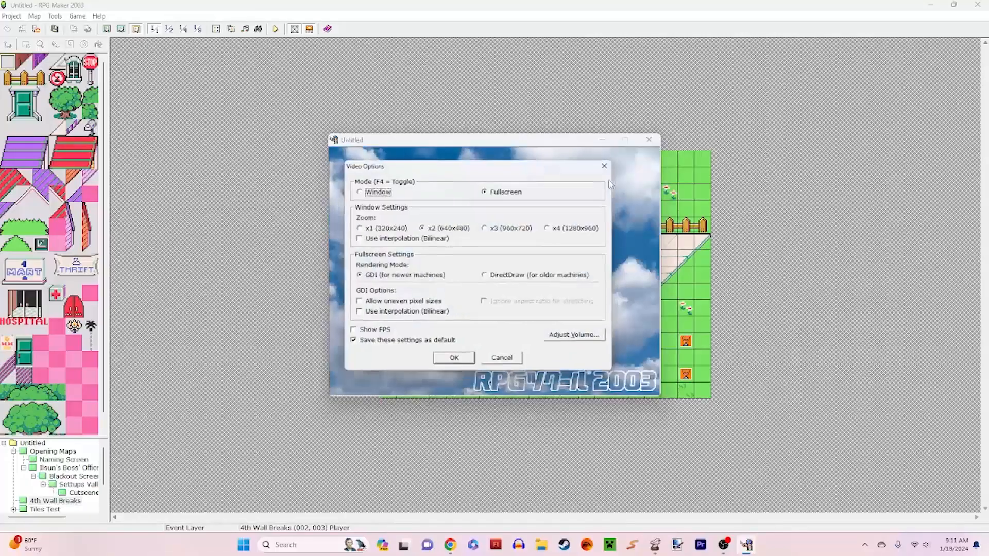
left_click(441, 363)
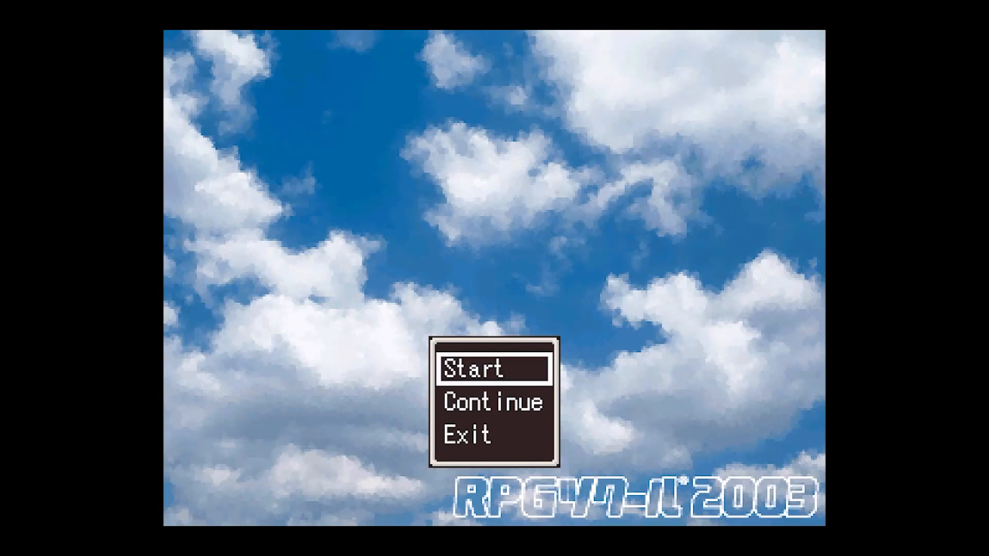
key("F4")
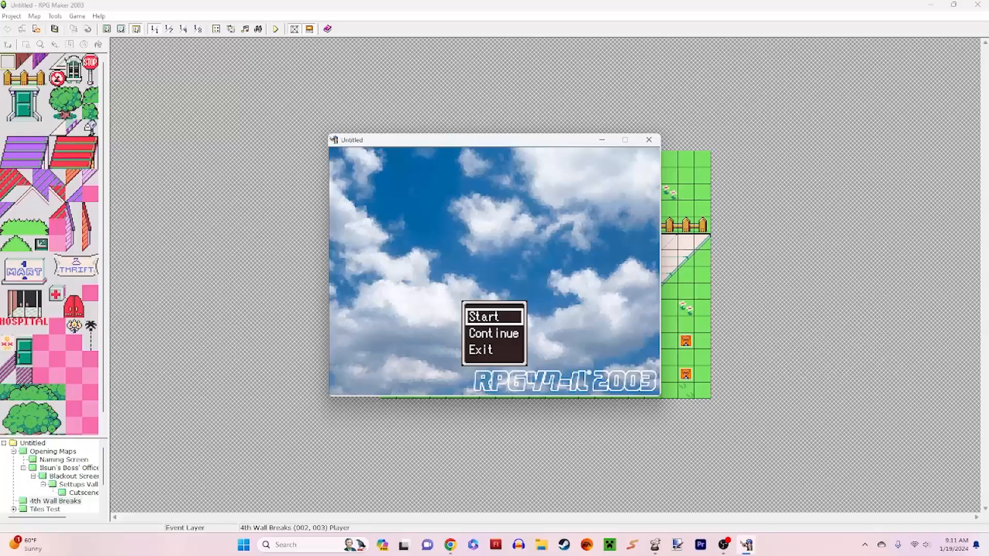
key("Return")
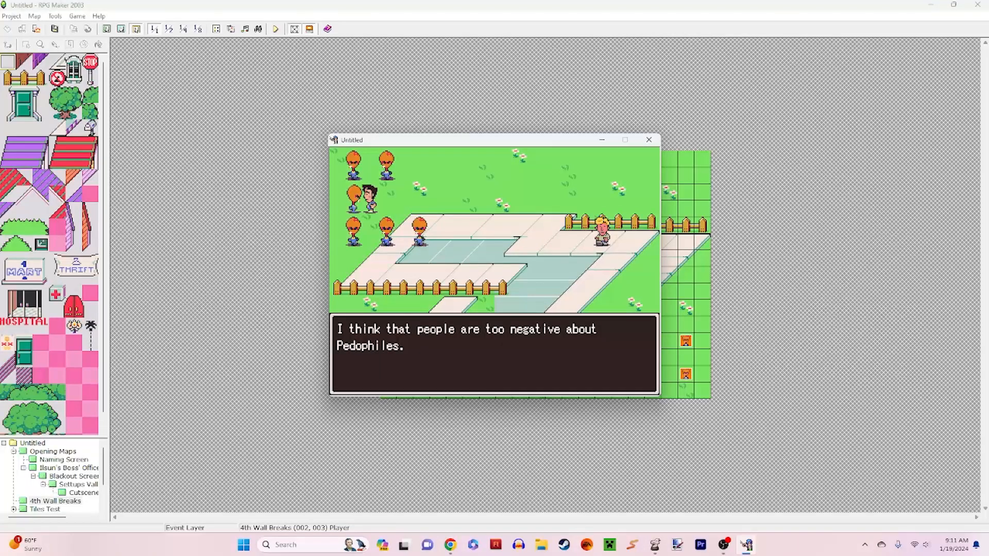
Step: Read through the dialogue of the NPC beside the start, then talk to the NPC below it at (1, 5)
key("Return")
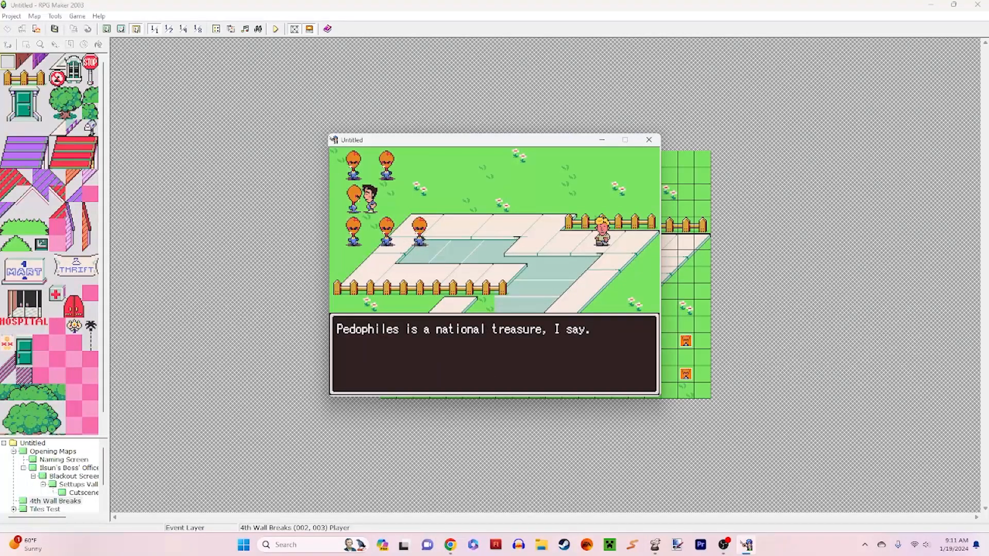
key("Return")
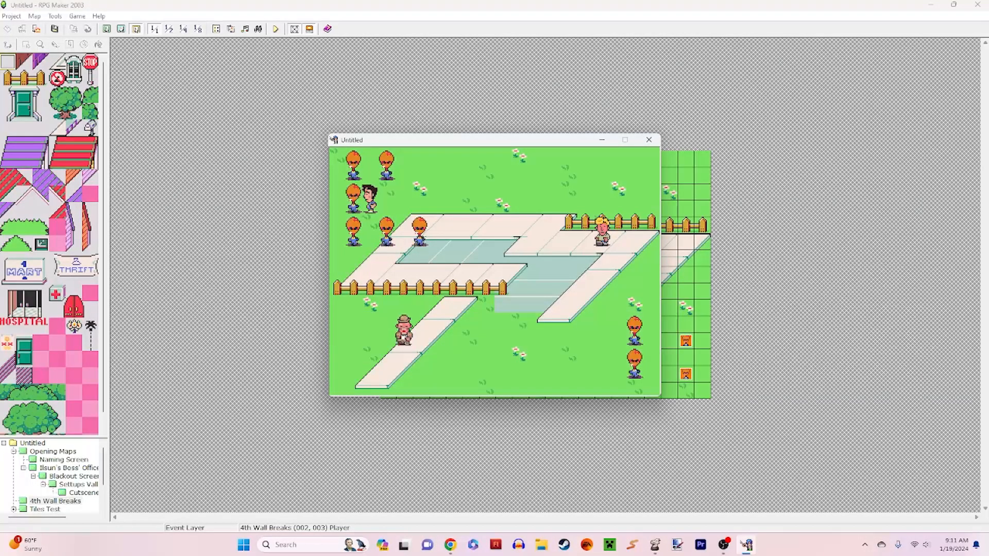
key("Left")
key("Down")
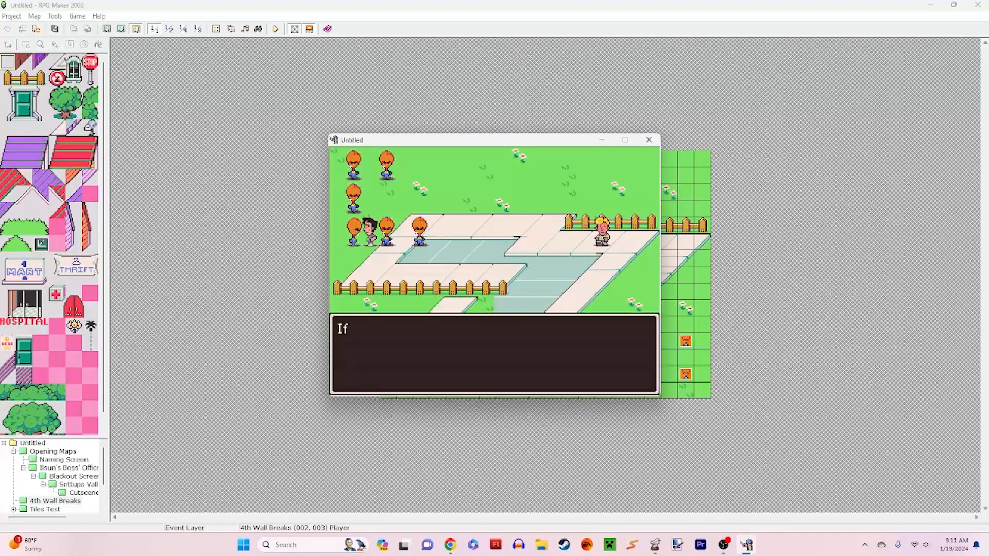
key("Return")
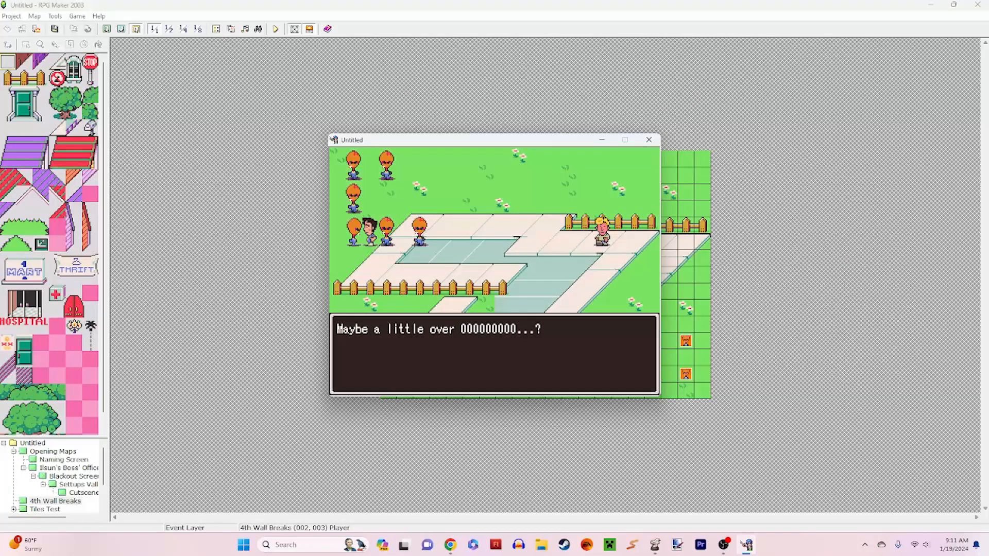
key("Return")
key("Return")
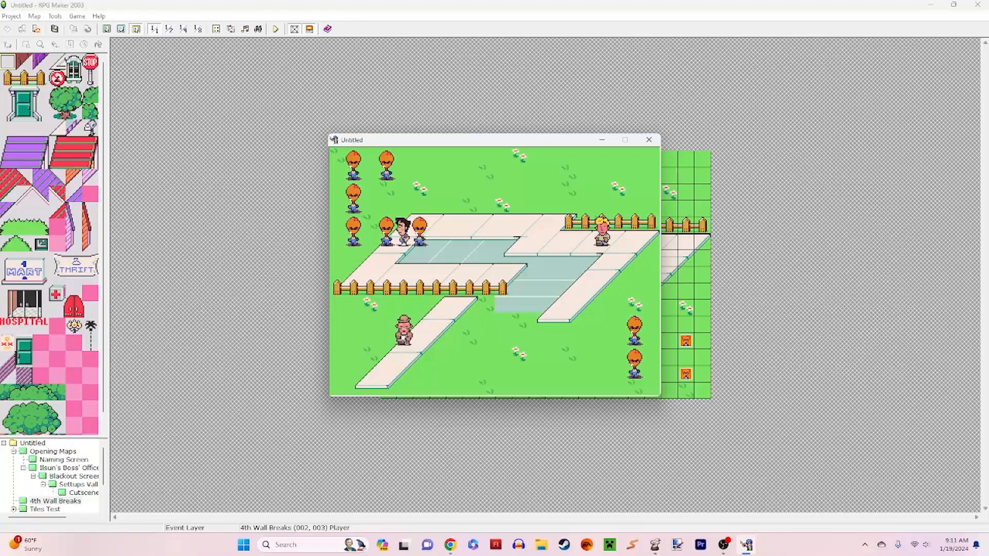
Step: Talk to the middle and right-hand NPCs in the row of three and read through their lines
key("Return")
key("Return")
key("Return")
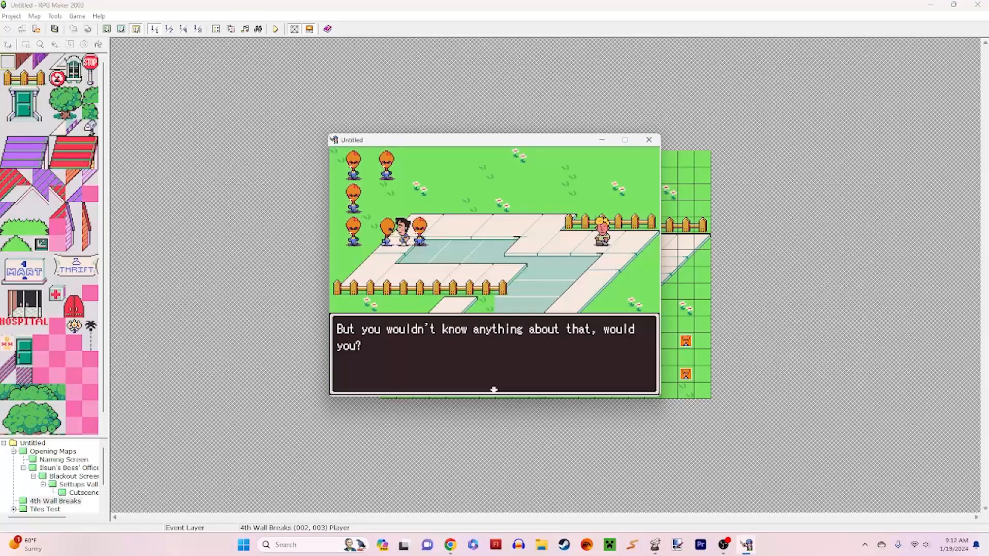
key("Return")
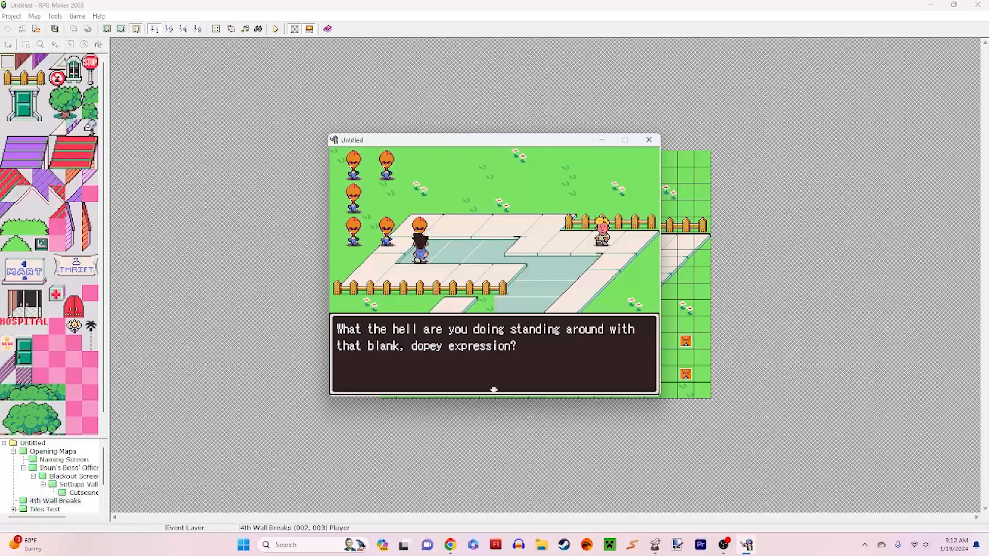
key("Return")
Step: Walk to the upper of the two NPCs near the map's lower-right corner and talk to it
key("Return")
key("Return")
key("Right")
key("Down")
key("Right")
key("Right")
key("Return")
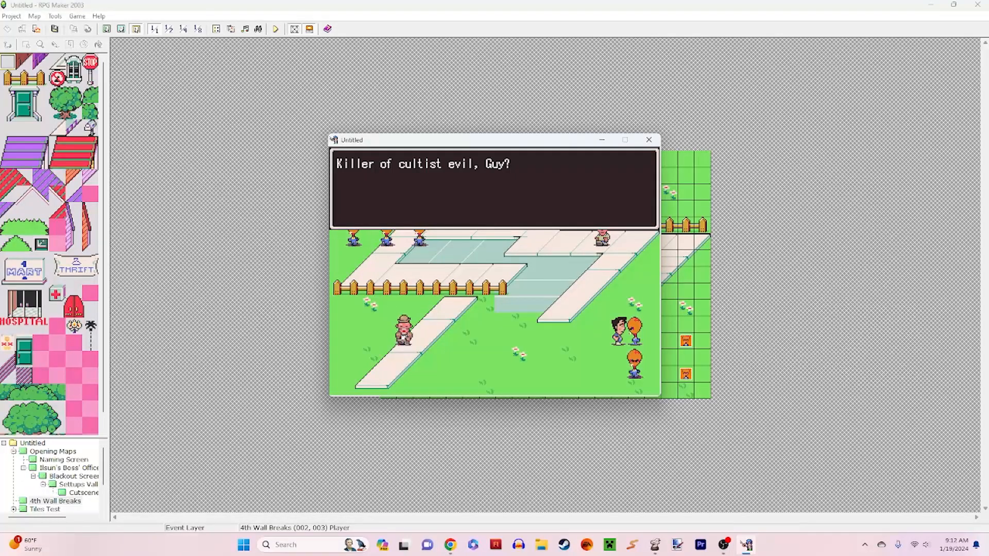
Step: Read through the rest of the NPC's party-joining dialogue, then end the playtest
key("Return")
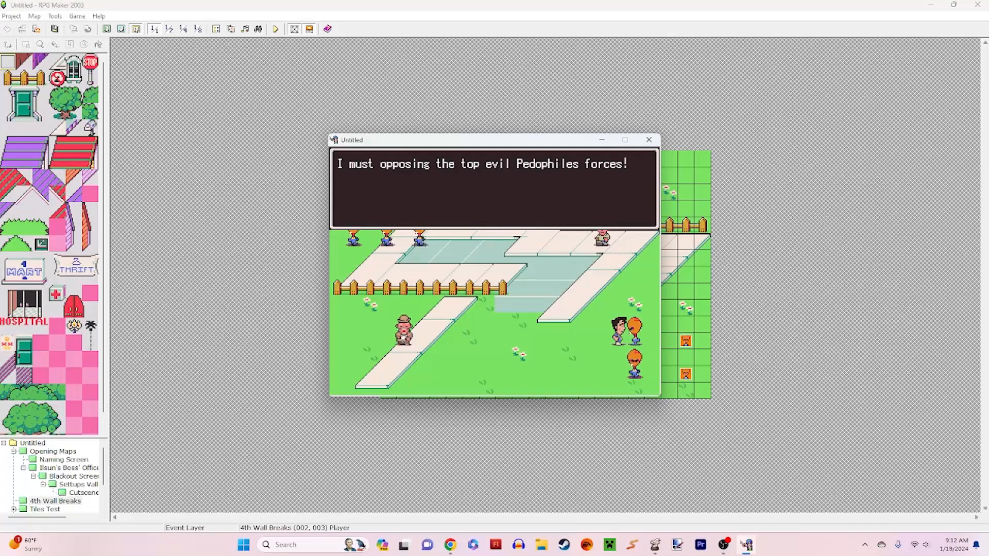
key("Return")
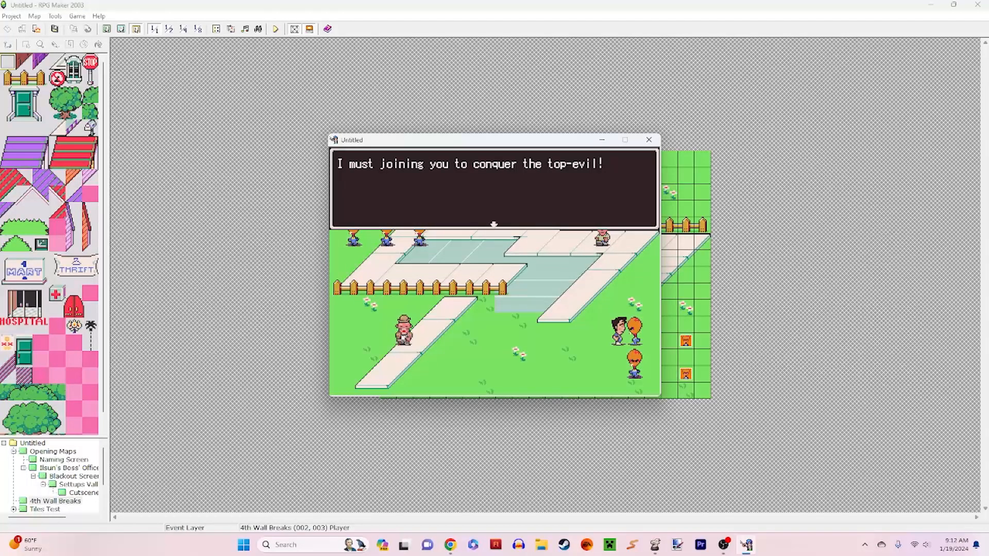
key("Return")
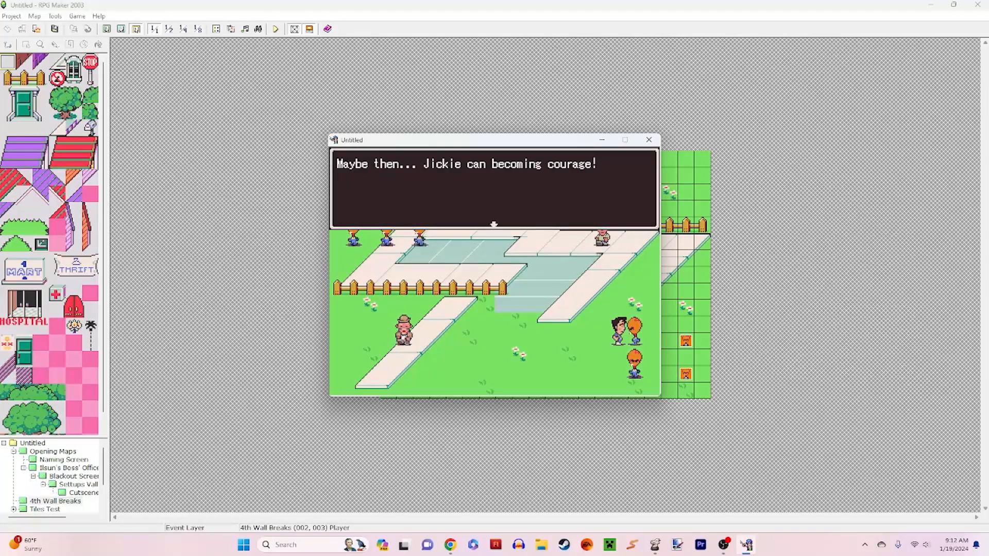
key("Return")
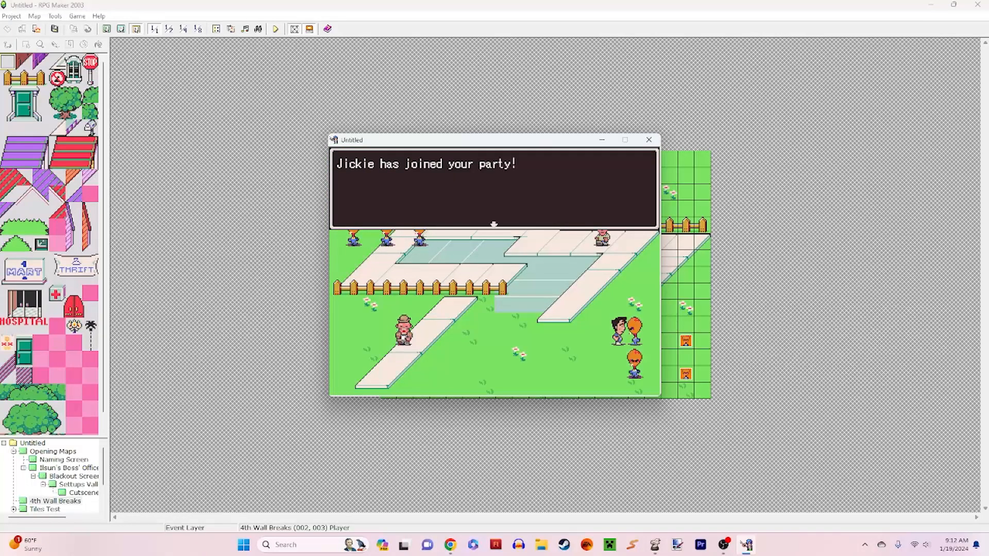
key("Return")
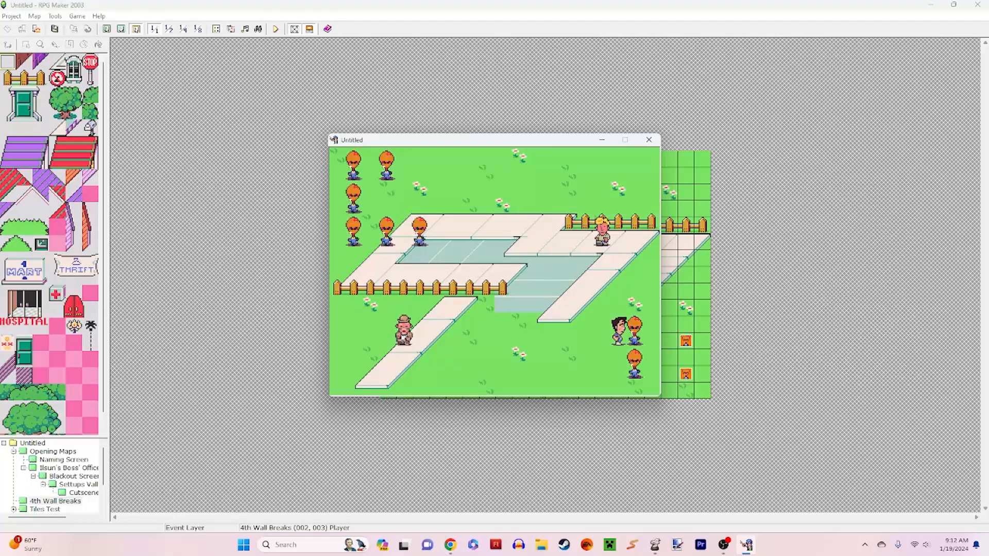
left_click(649, 140)
Step: Inspect the Temp NPC event at (18, 11), including its "top evil \n[10] forces!" text command, and close it without changes
double_click(686, 340)
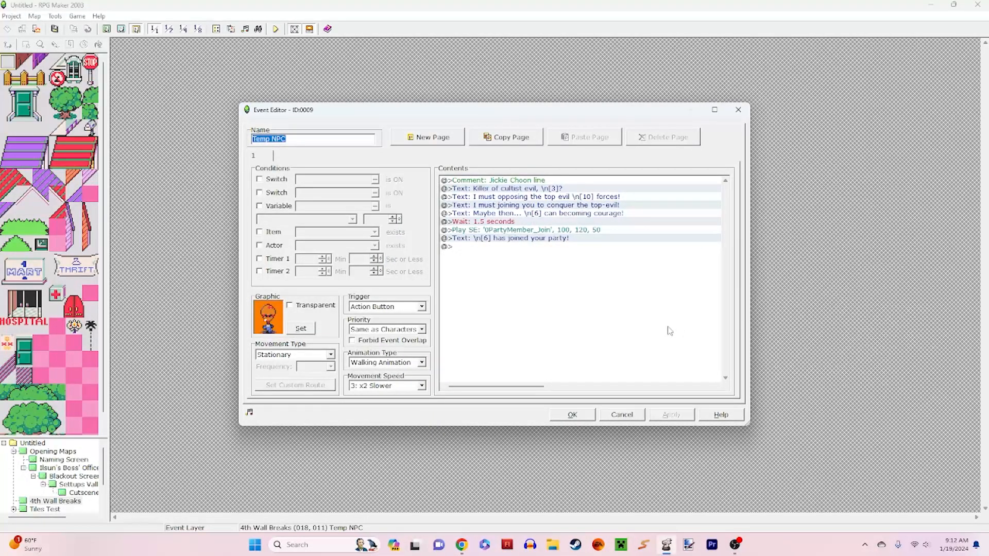
left_click(579, 188)
left_click(598, 197)
left_click(605, 213)
left_click(613, 197)
right_click(616, 196)
left_click(631, 212)
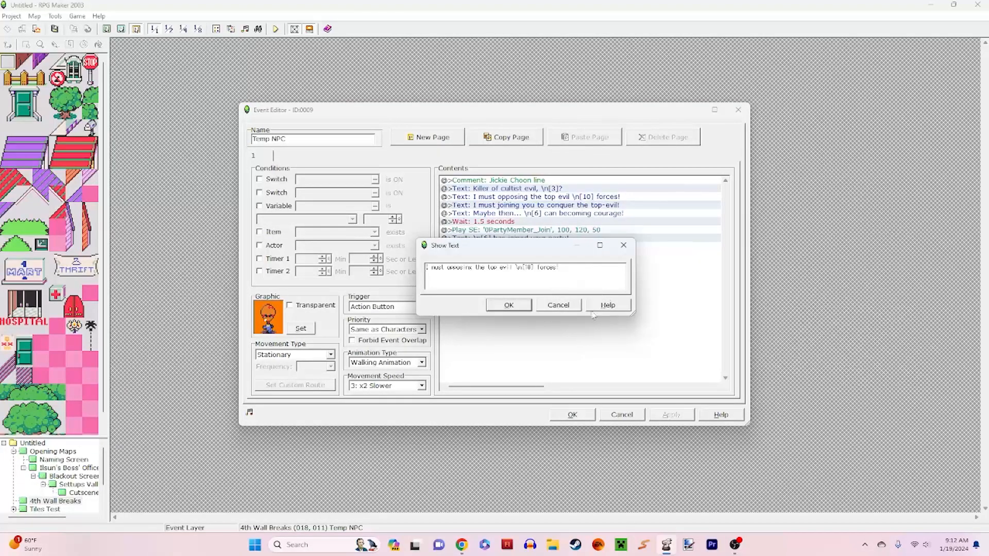
left_click(557, 305)
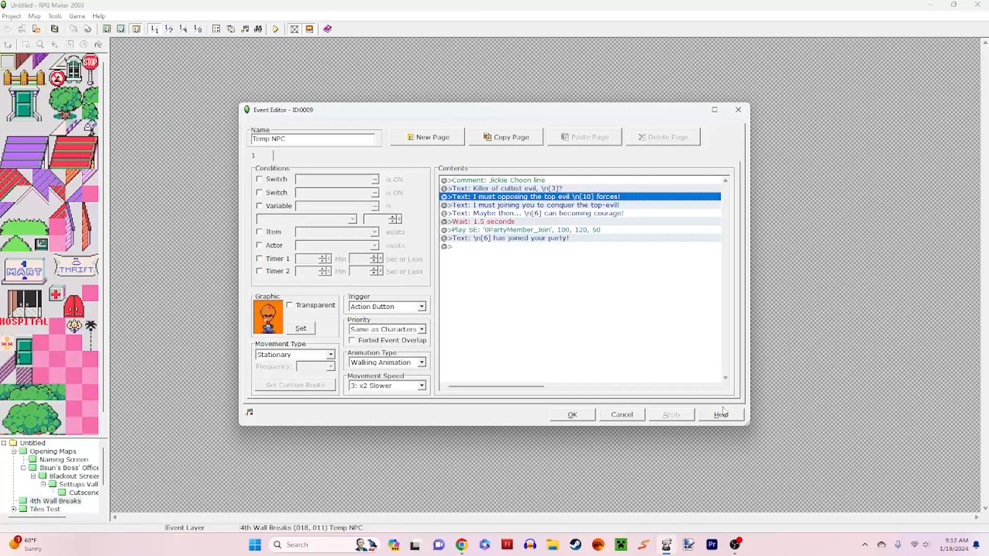
left_click(634, 417)
Step: Review the courtroom dialogue in the Temp NPC event at (18, 13), then close it without changes
double_click(689, 379)
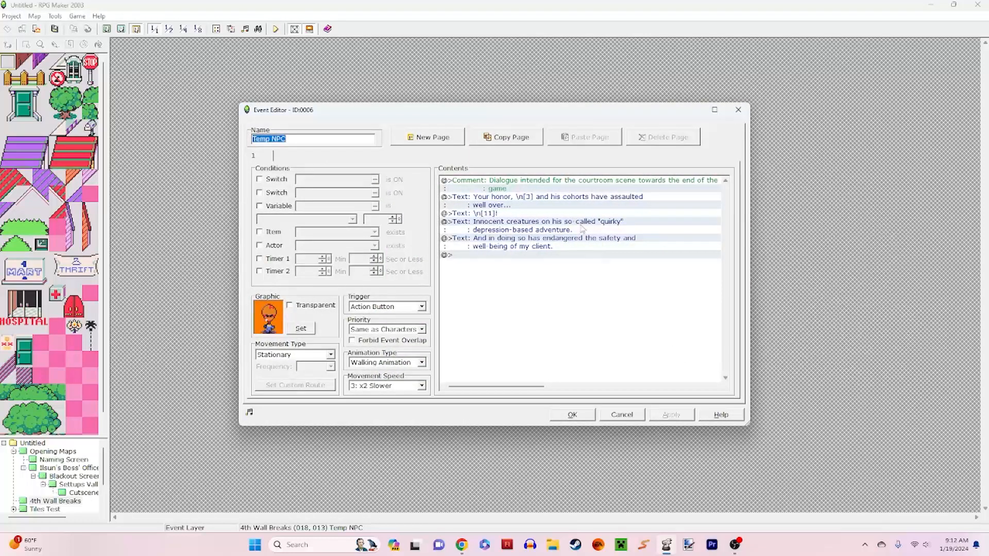
left_click(599, 200)
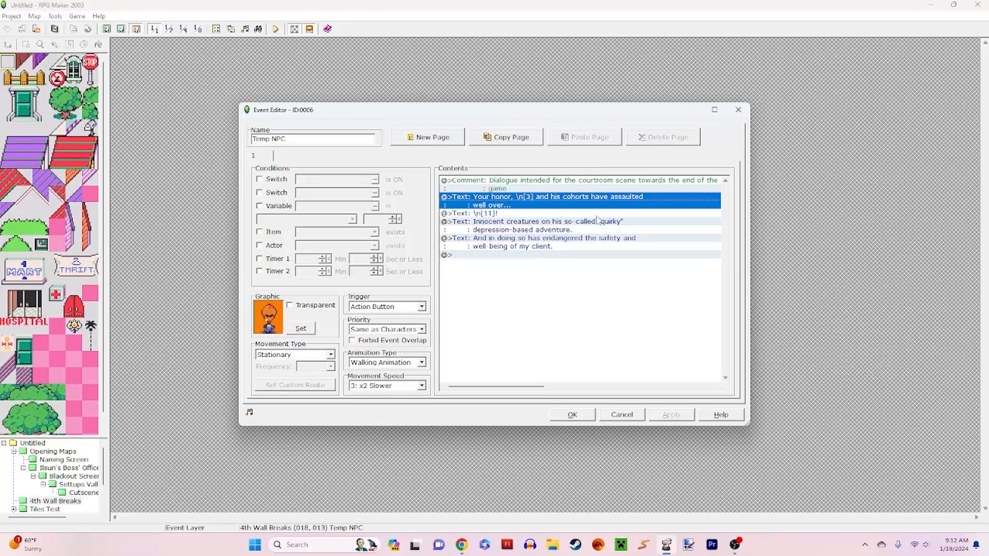
left_click(628, 416)
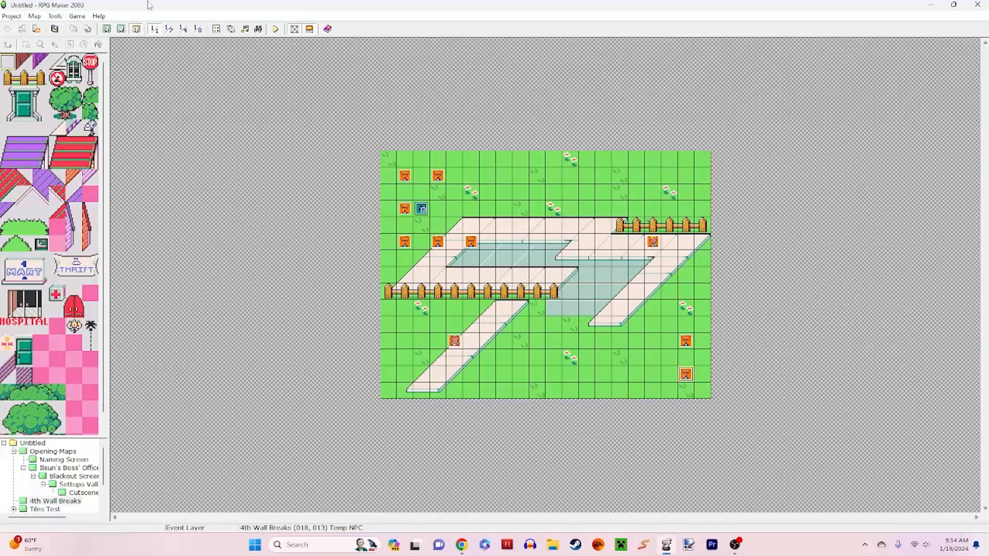
Step: Open the database's troops and browse from Nightclub and Prostitutes to the Catfish troop
left_click(55, 15)
left_click(72, 27)
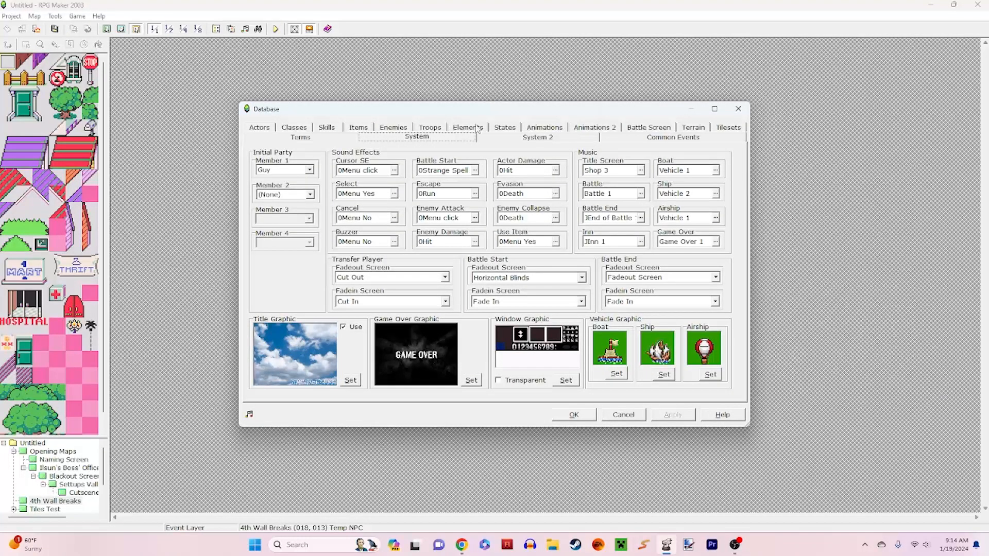
left_click(430, 127)
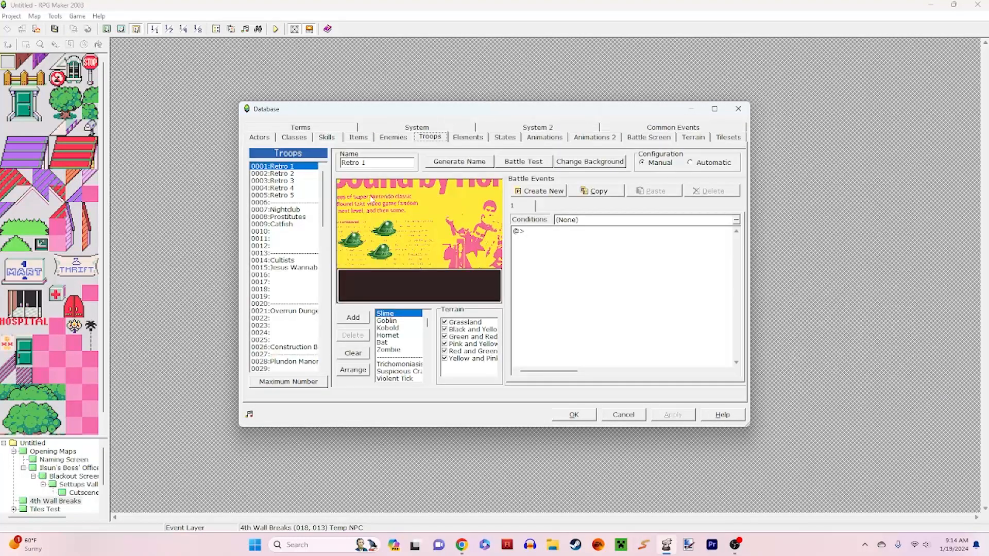
left_click(314, 210)
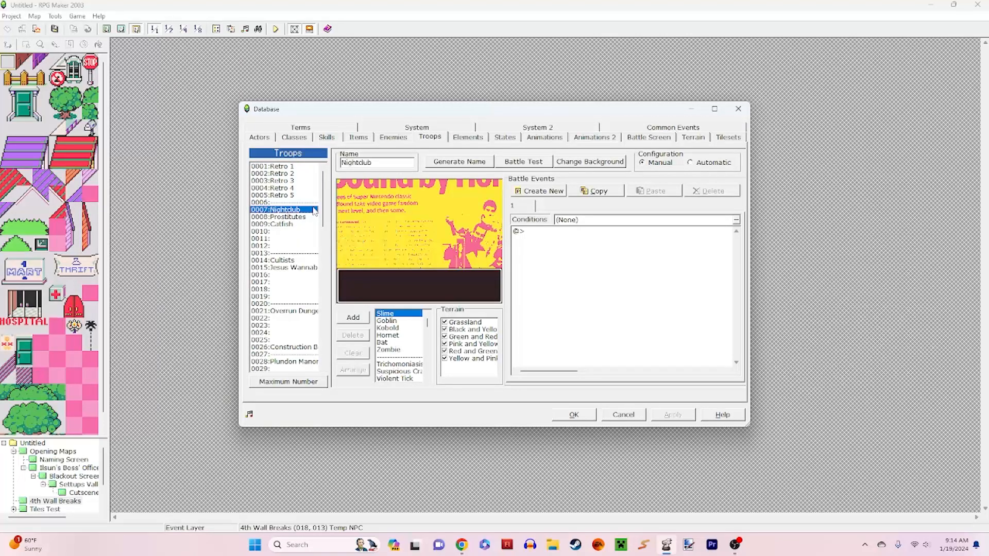
left_click(304, 217)
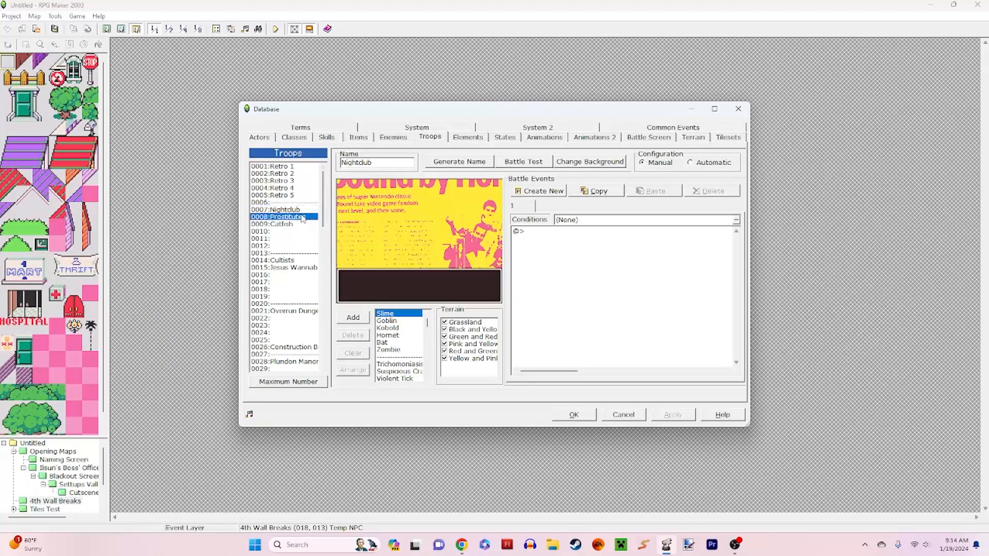
left_click(295, 210)
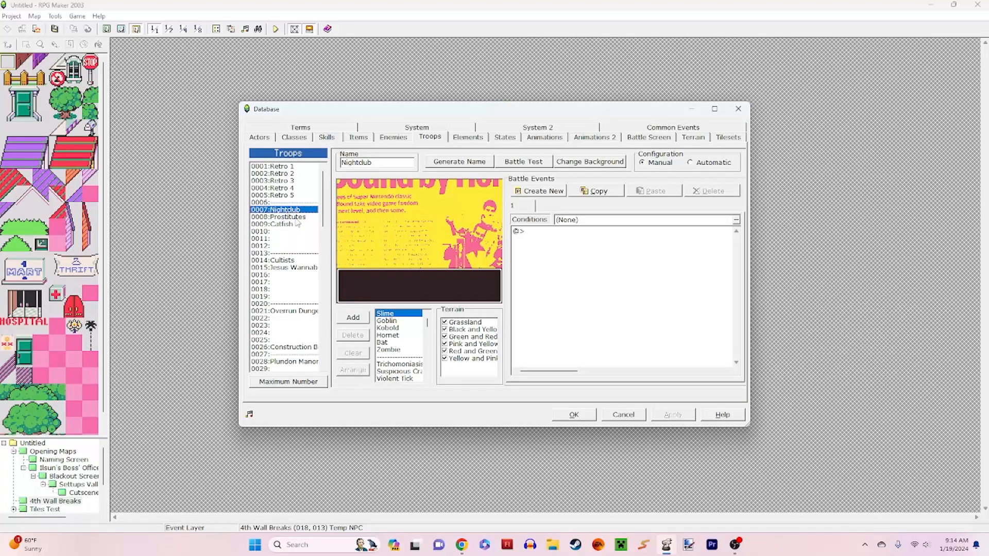
left_click(298, 218)
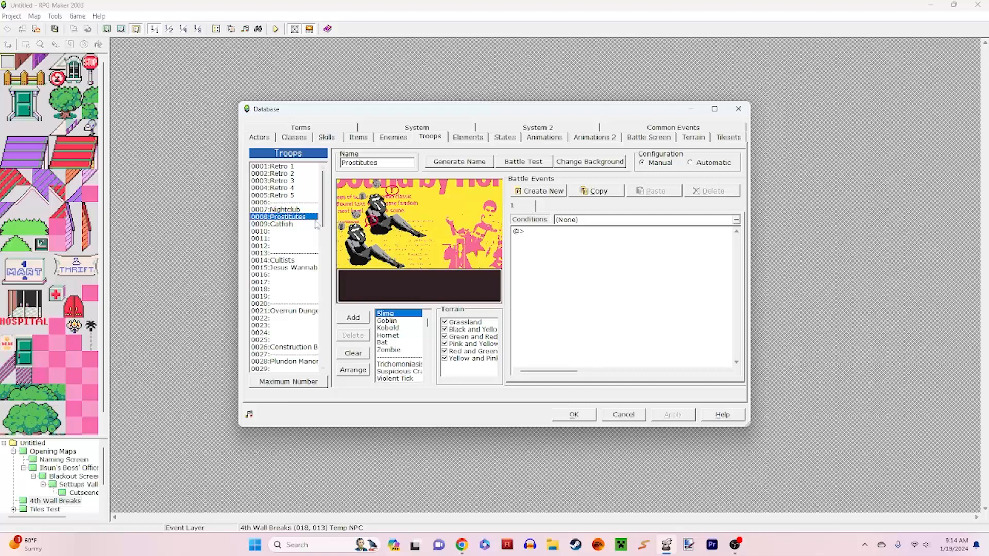
left_click(292, 225)
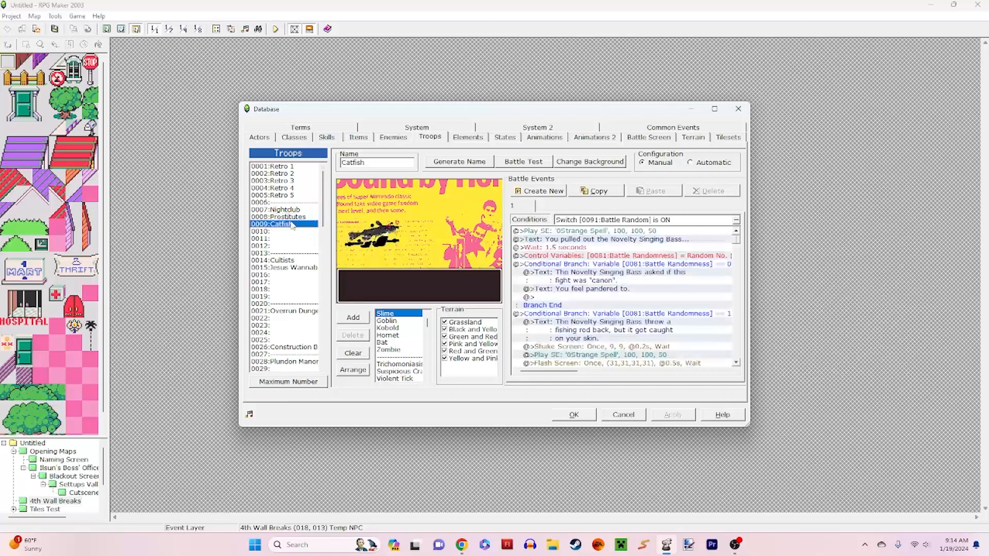
Step: Examine the Catfish troop's battle event, from the Novelty Singing Bass text to the "canon" text in its first conditional branch
left_click(641, 240)
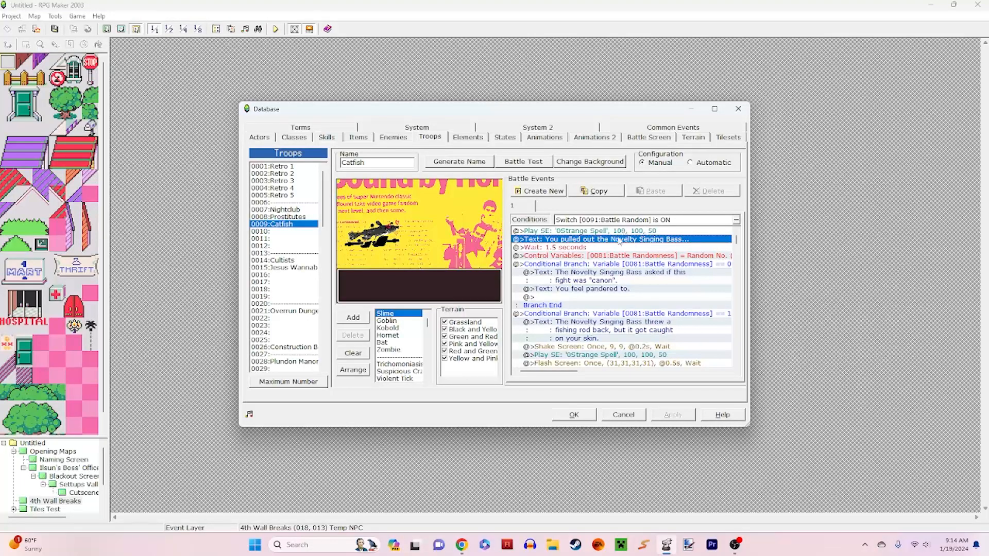
left_click(613, 255)
left_click(610, 264)
left_click(626, 280)
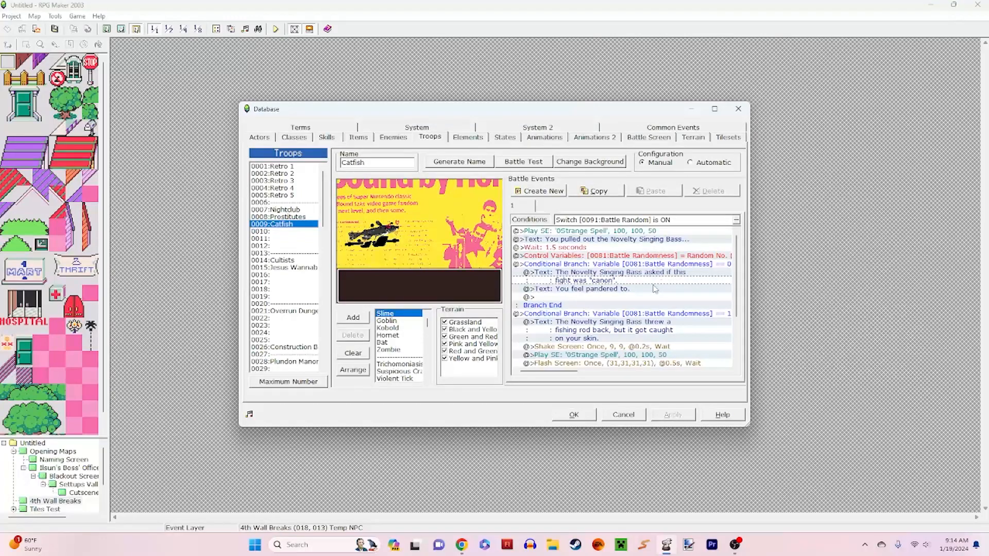
left_click(671, 270)
scroll(736, 278, "down", 1)
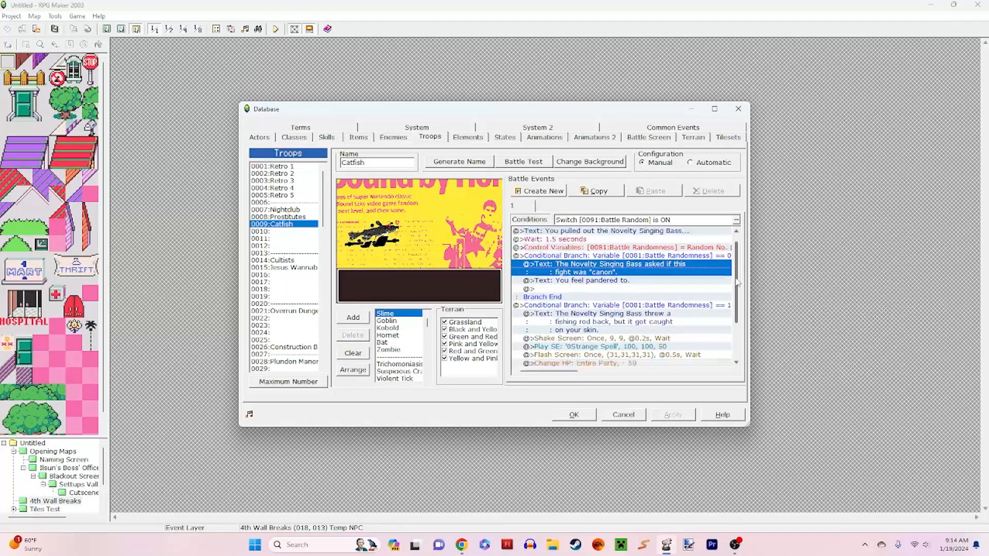
scroll(739, 281, "up", 1)
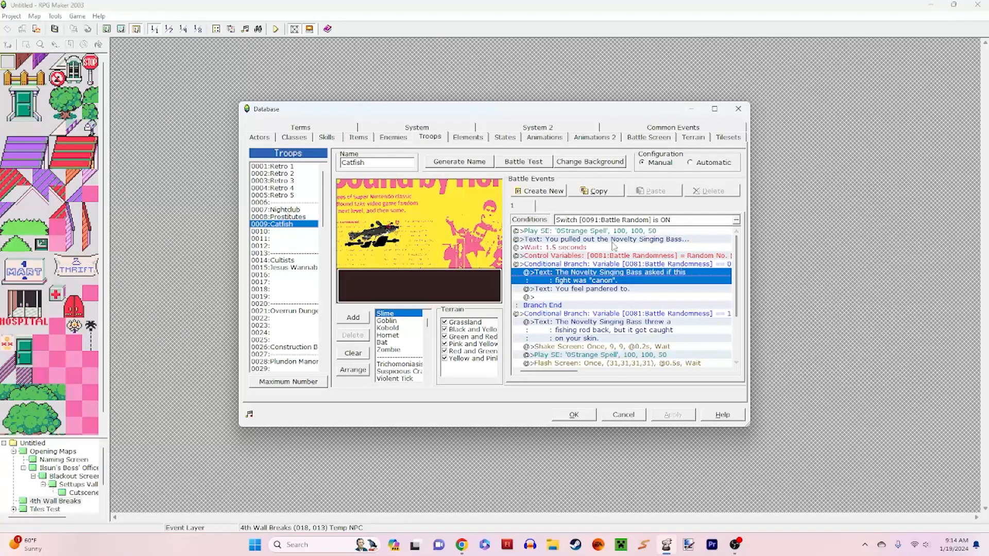
Step: Review how the Catfish event randomizes the Battle Randomness variable and branches on it, through to the final switch command
left_click(613, 241)
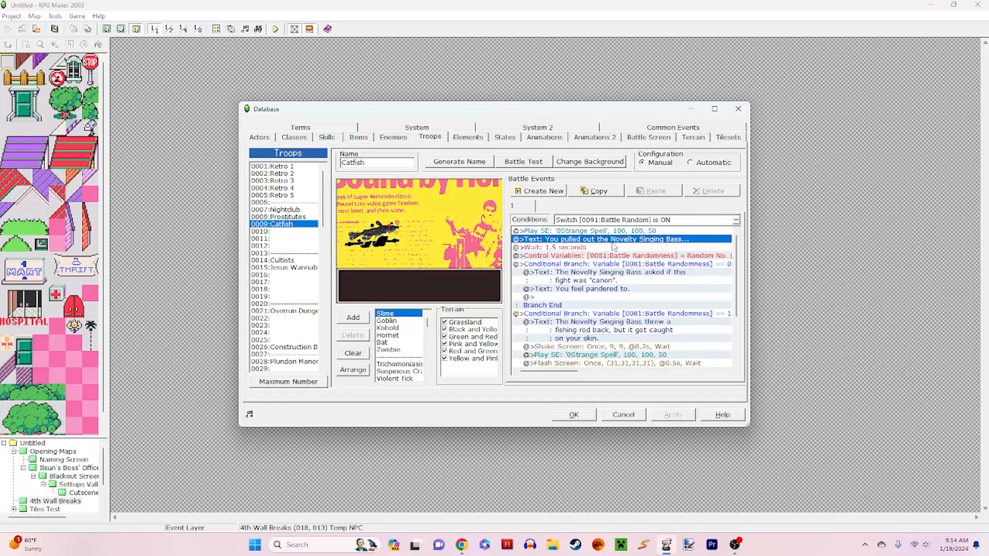
left_click(632, 256)
left_click(634, 265)
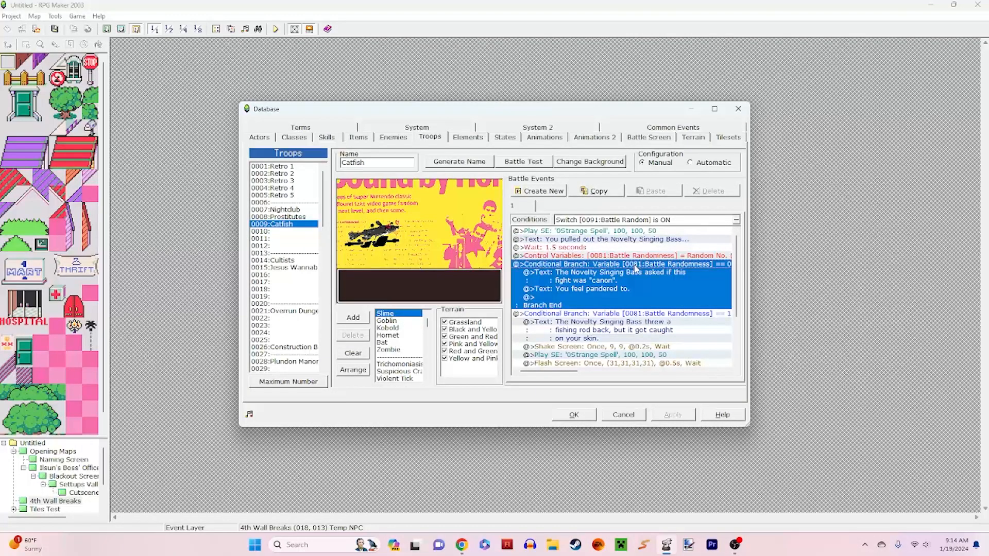
left_click(644, 257)
left_click(644, 265)
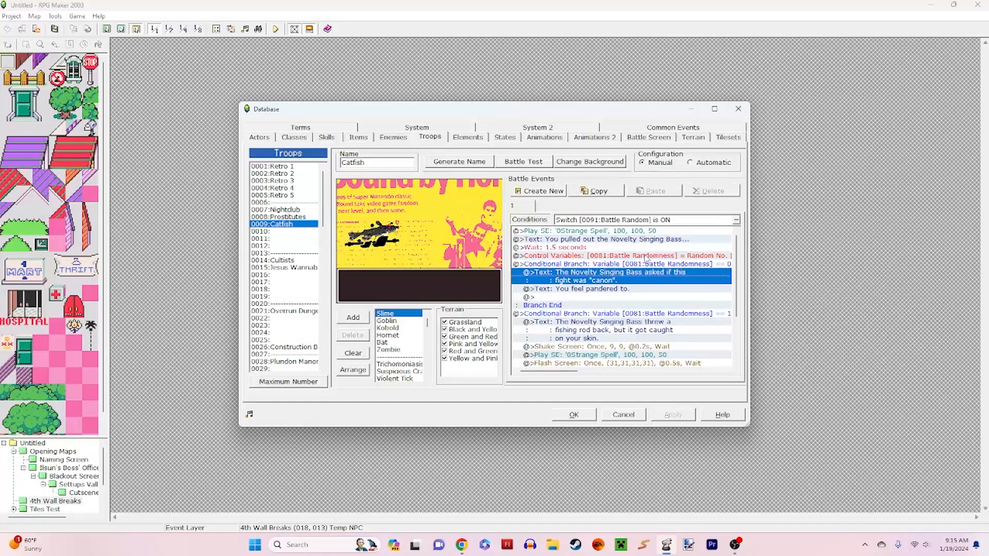
scroll(645, 257, "down", 3)
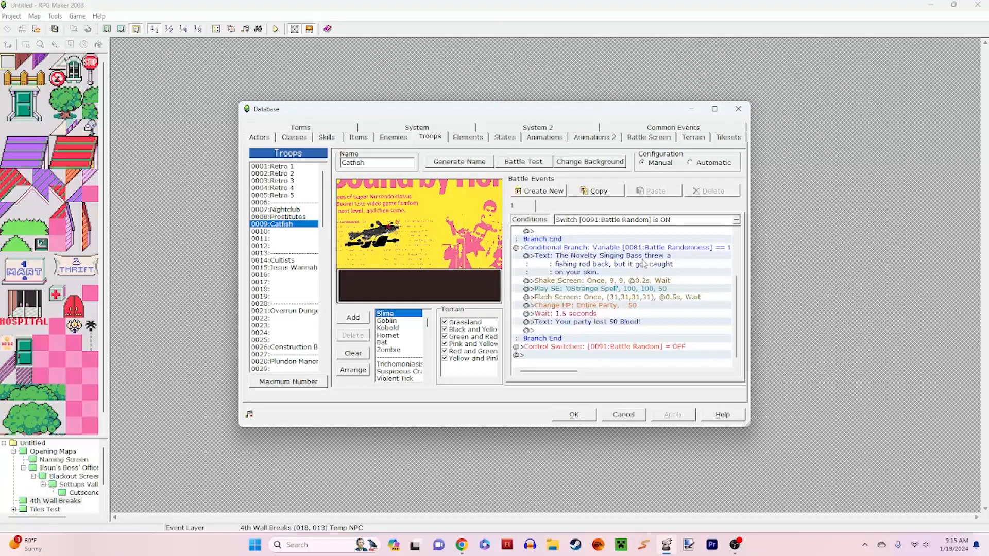
scroll(647, 256, "up", 3)
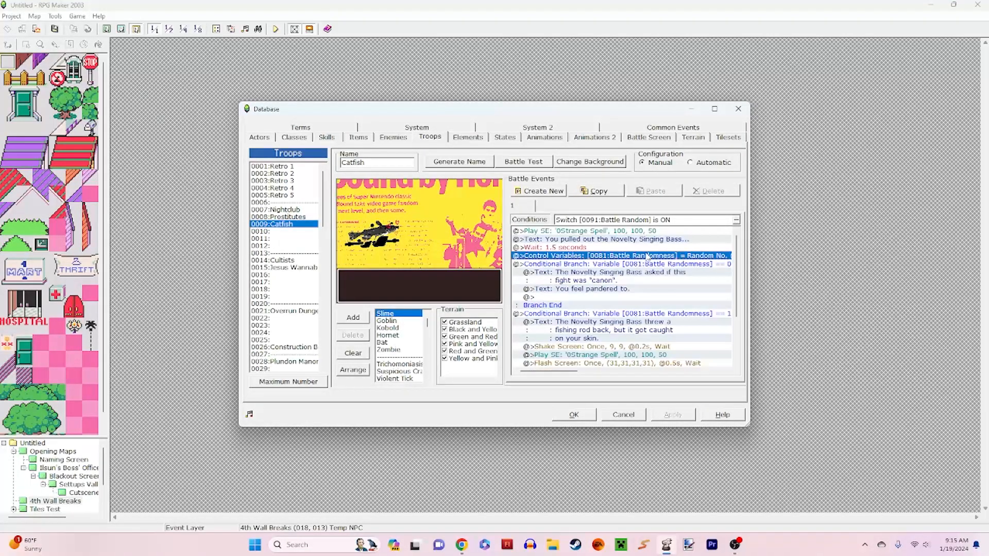
Step: Look through the Cultists troop's battle event and its random Novelty Singing Bass outcomes
left_click(282, 260)
scroll(654, 299, "down", 5)
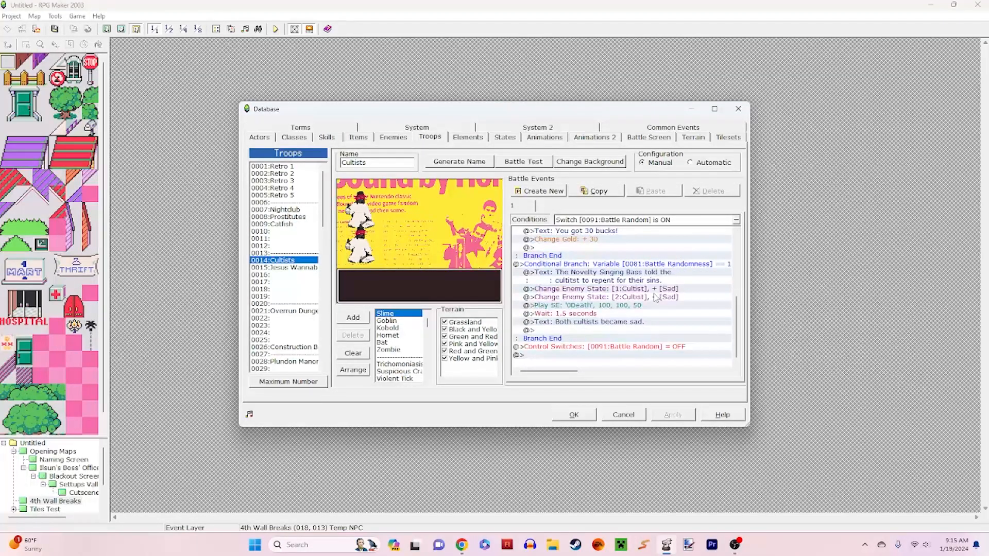
scroll(662, 296, "up", 5)
Step: Open the Jesus Wannabe troop and examine its first random branch, including the text about atheism and the Sad state change
left_click(282, 267)
left_click(693, 312)
scroll(694, 313, "down", 10)
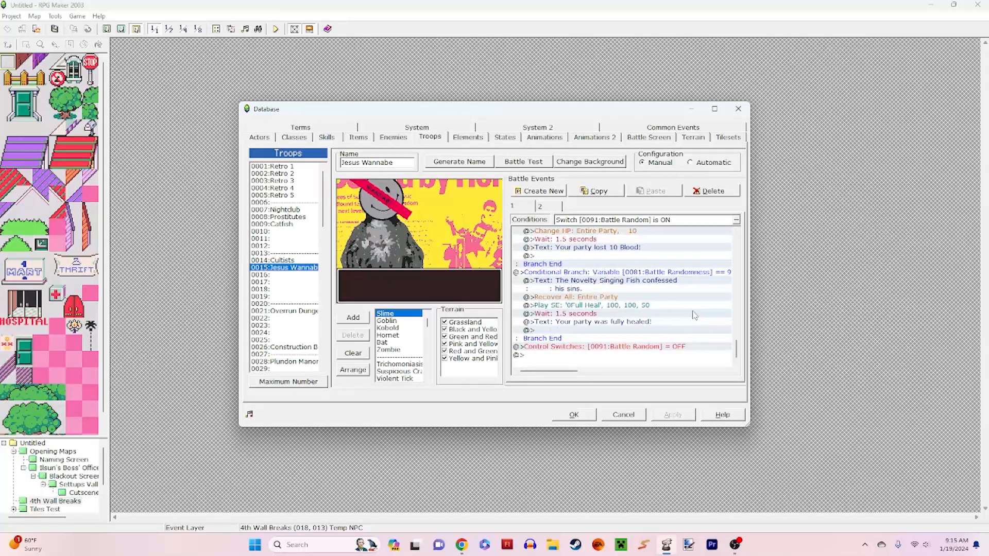
scroll(693, 314, "up", 10)
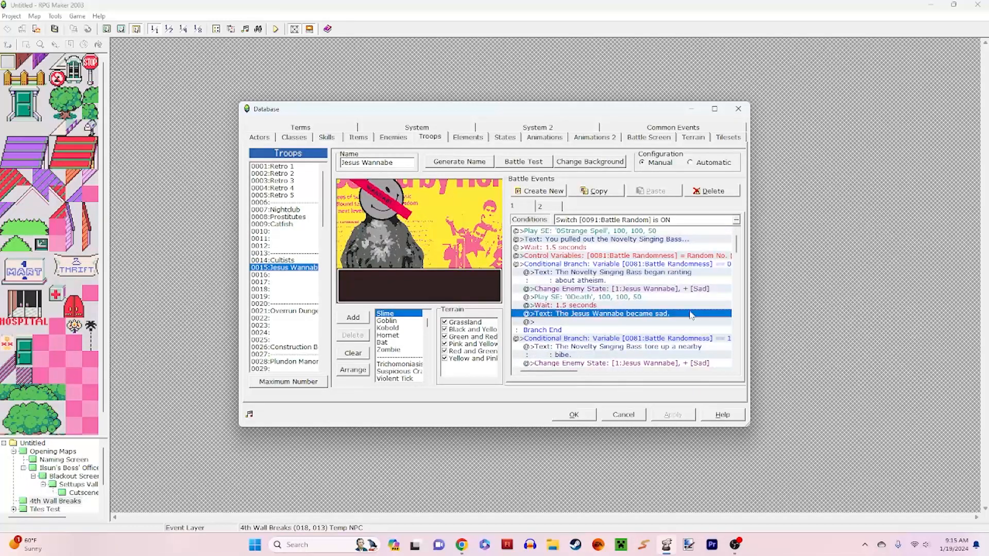
left_click(602, 278)
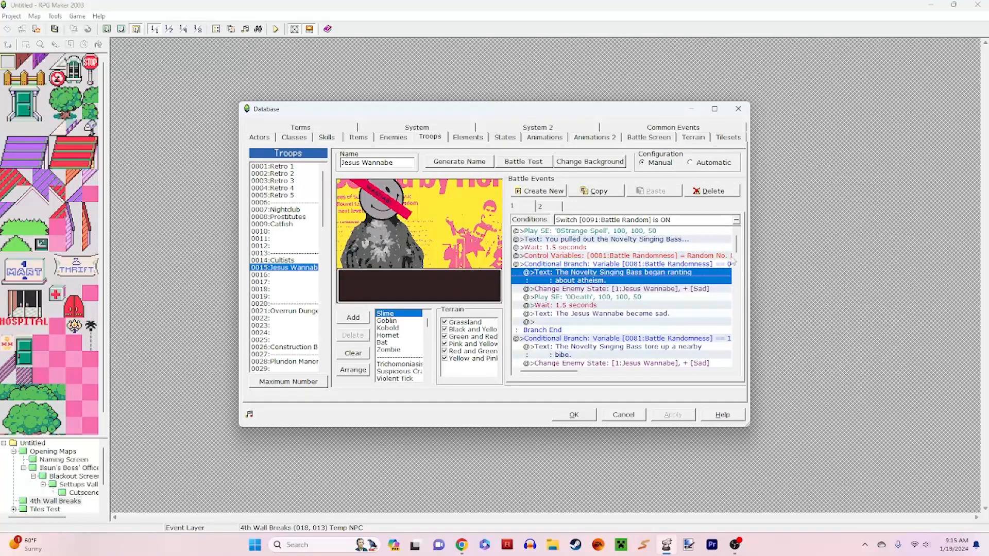
left_click(562, 290)
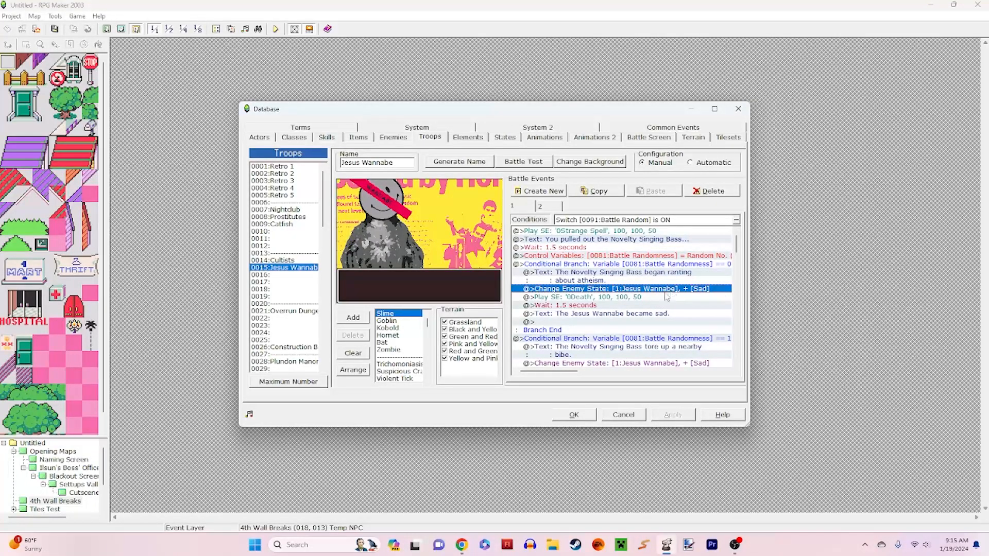
key("Down")
key("Down")
key("Down")
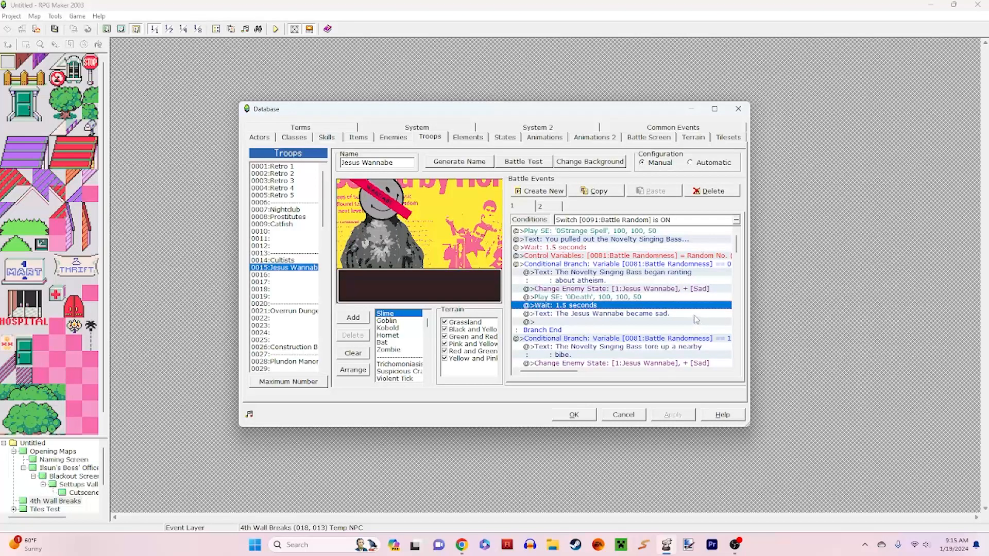
scroll(690, 311, "down", 3)
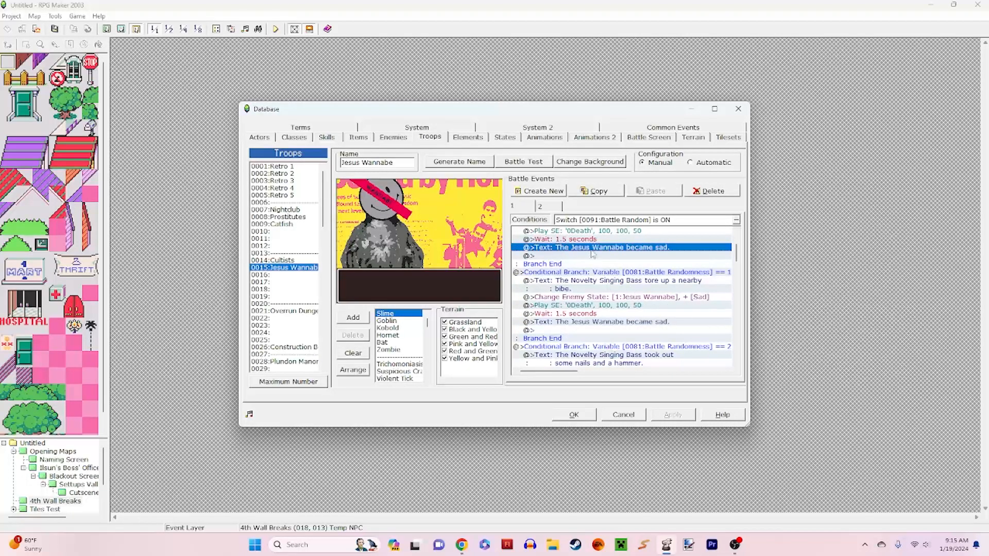
Step: Inspect the first branch's 0Death sound effect command and close it without changes
left_click(591, 234)
right_click(591, 237)
left_click(608, 250)
left_click(561, 378)
left_click(605, 400)
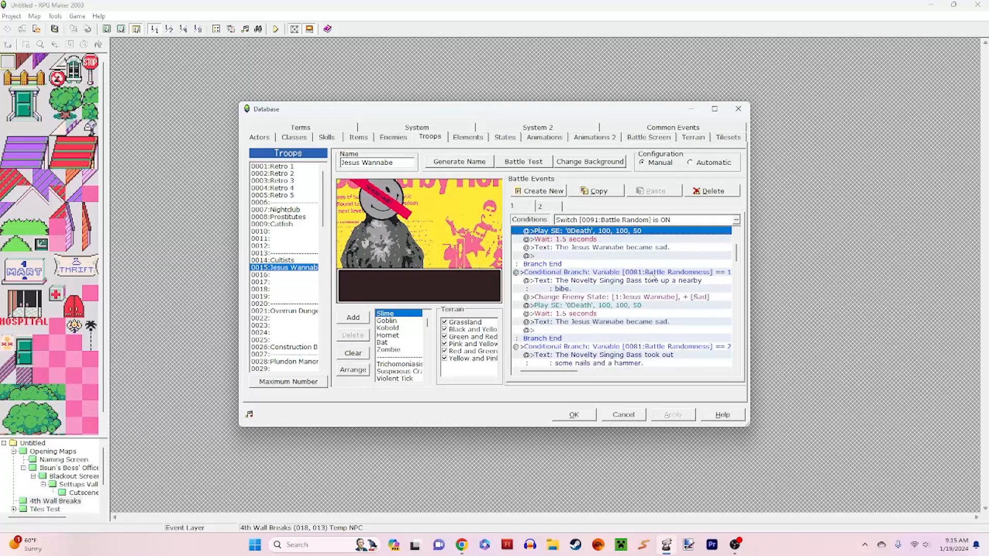
Step: Examine the Jesus Wannabe branches for Battle Randomness 1 and 2, from the torn-up book text to the Change Enemy HP command
left_click(612, 285)
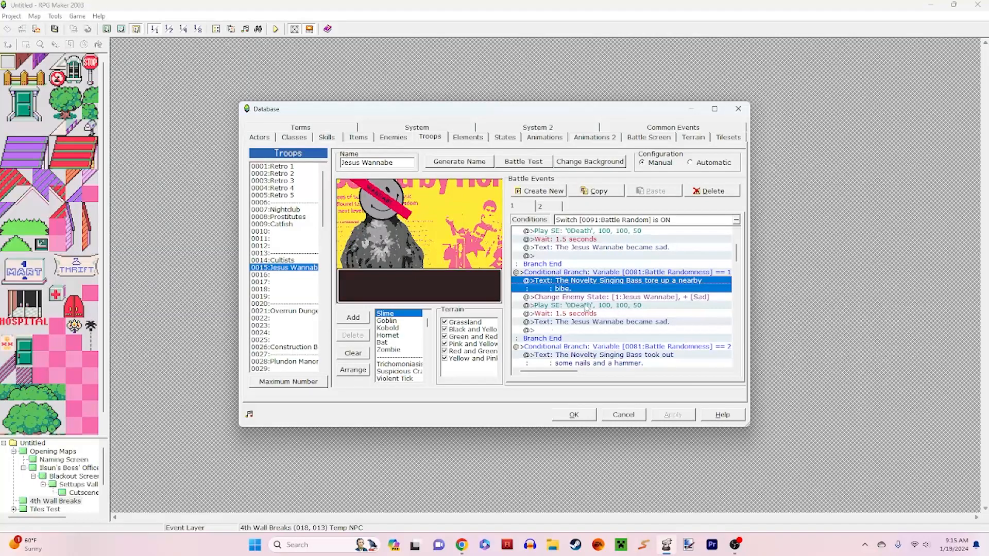
left_click(543, 322)
scroll(580, 307, "down", 3)
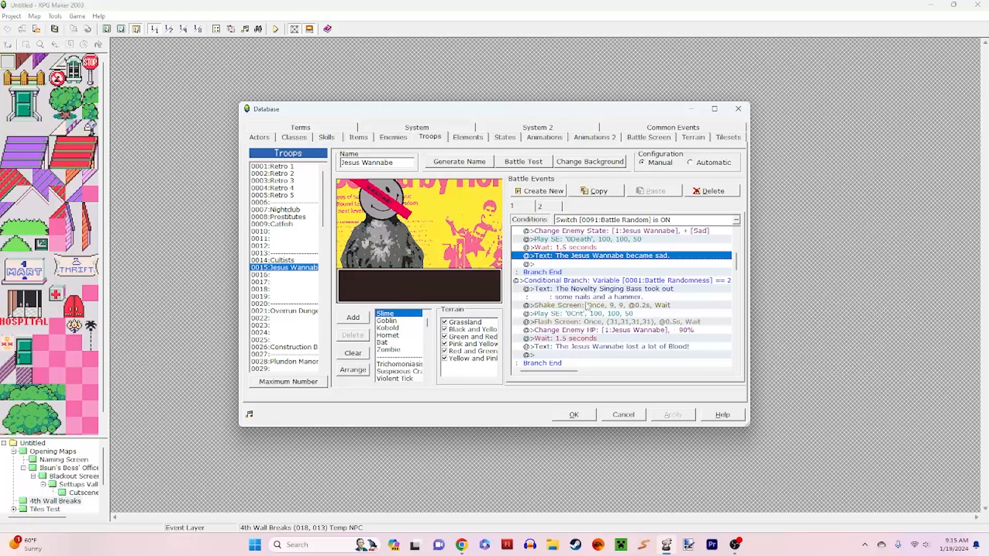
left_click(622, 295)
left_click(678, 314)
left_click(650, 298)
left_click(653, 294)
left_click(684, 306)
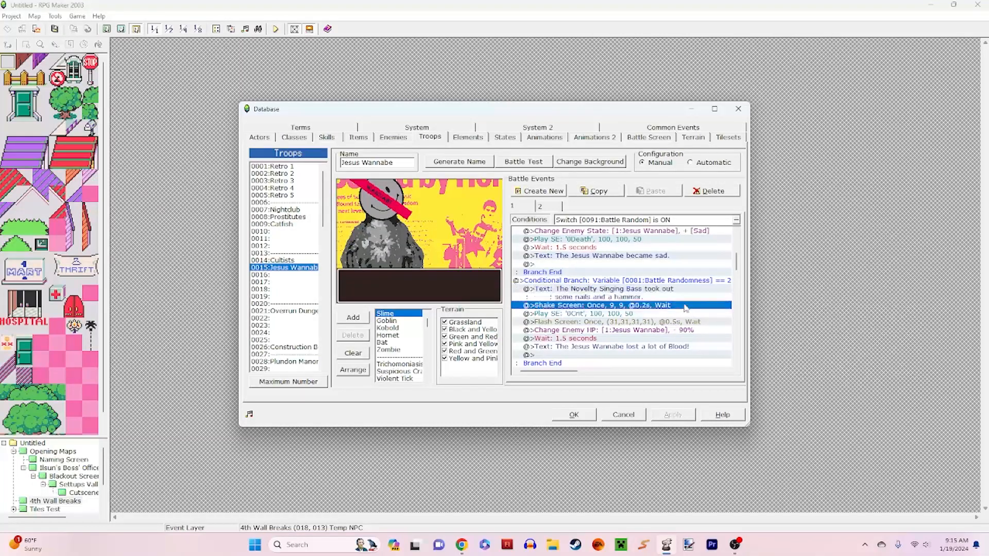
left_click(686, 314)
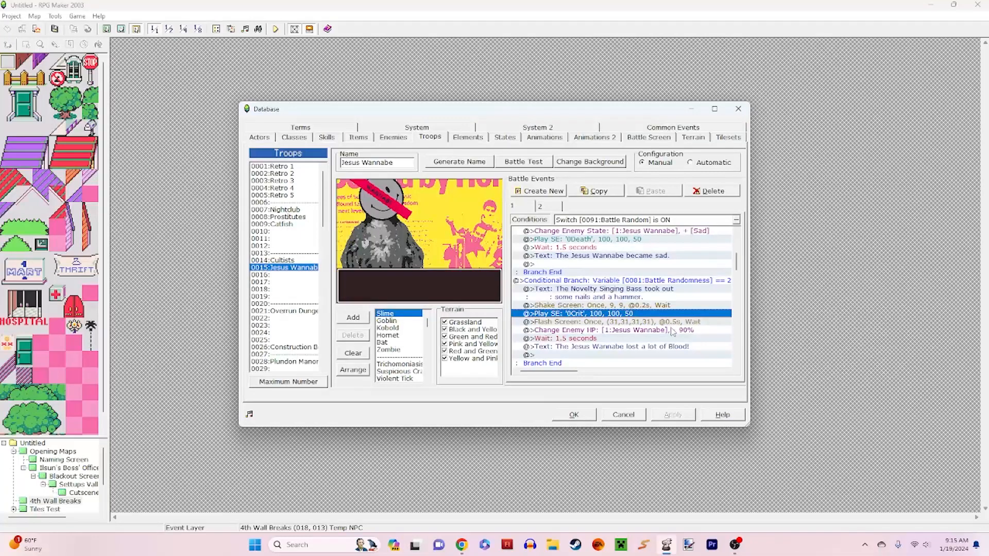
left_click(704, 331)
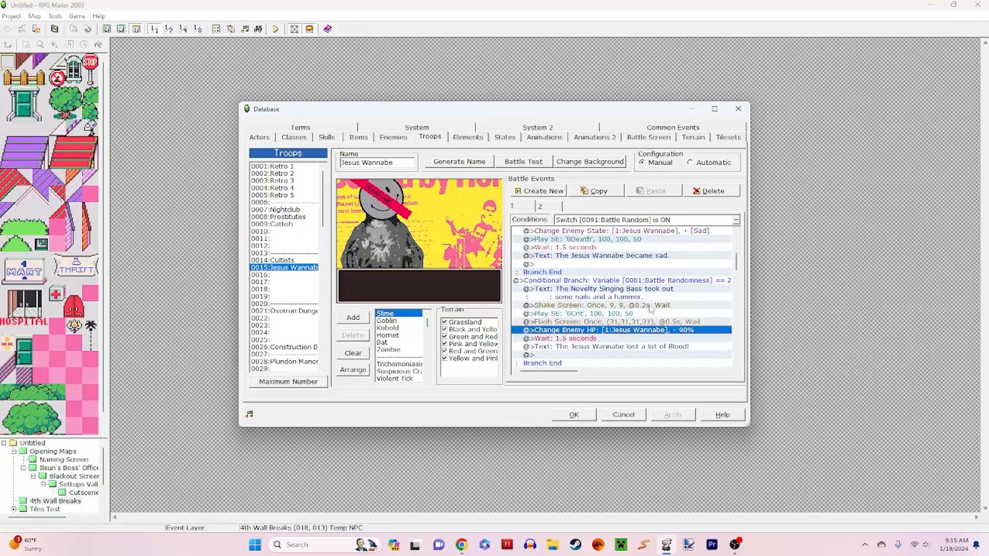
Step: Inspect the Change Enemy HP command's Constant, Percentage and Variable operand options, then close it without changes
right_click(665, 329)
left_click(680, 344)
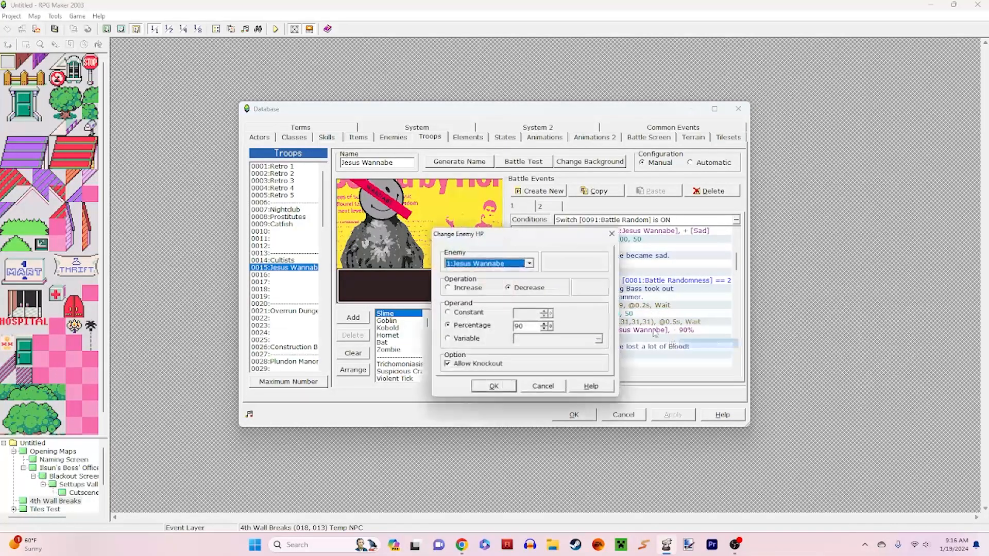
left_click(480, 310)
left_click(487, 327)
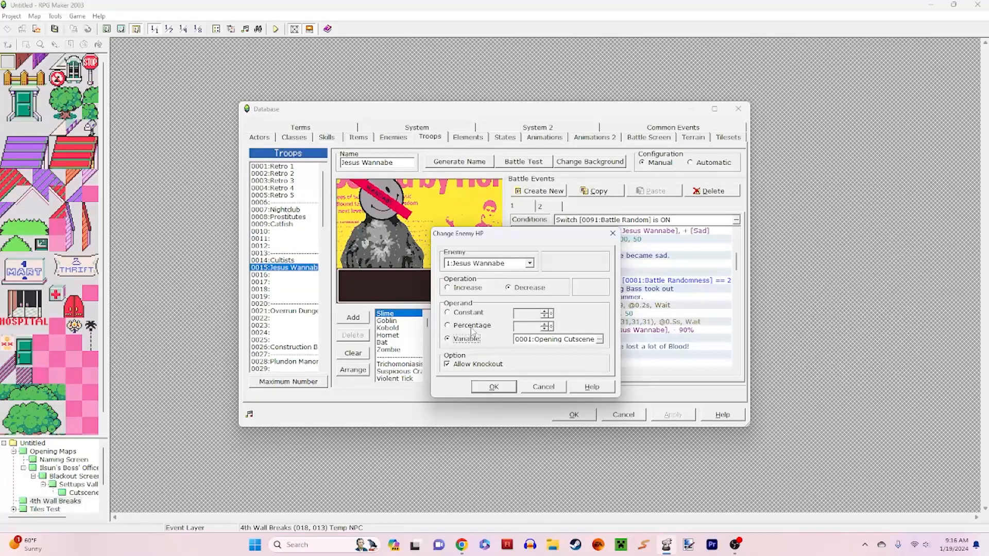
left_click(541, 386)
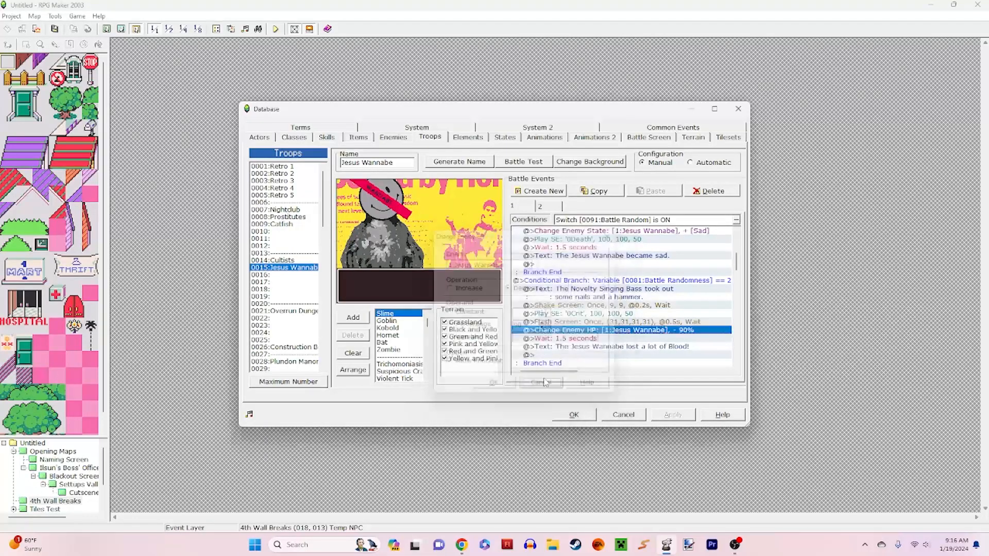
Step: Examine the Battle Randomness 3 branch's text about drinking the Jesus Wannabe's blood and its Change Enemy HP command
left_click(631, 338)
scroll(631, 337, "down", 3)
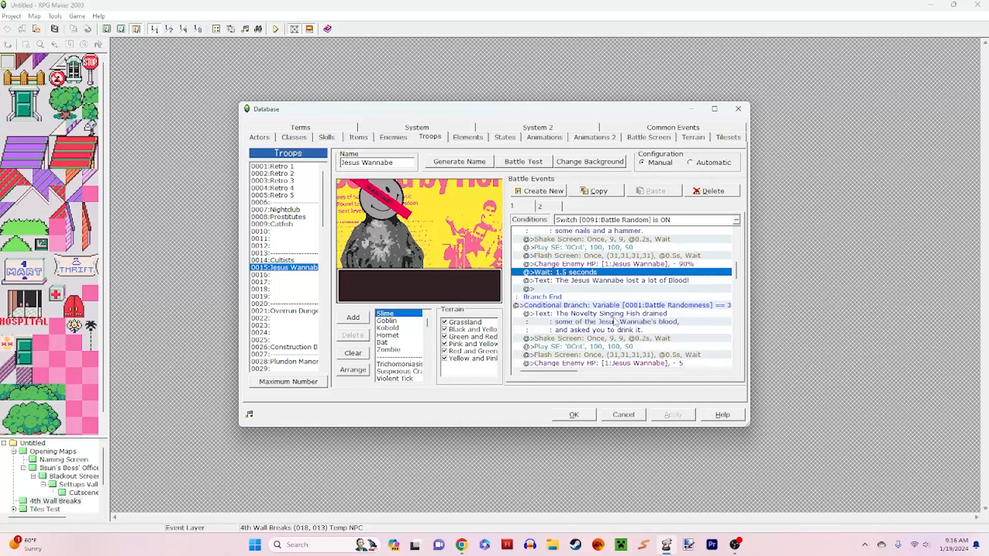
left_click(670, 313)
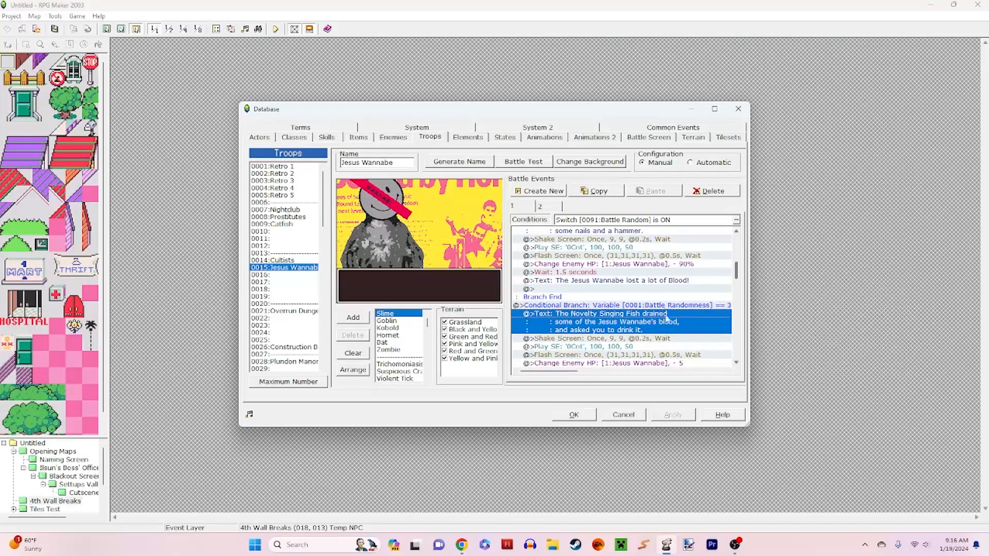
scroll(678, 348, "down", 3)
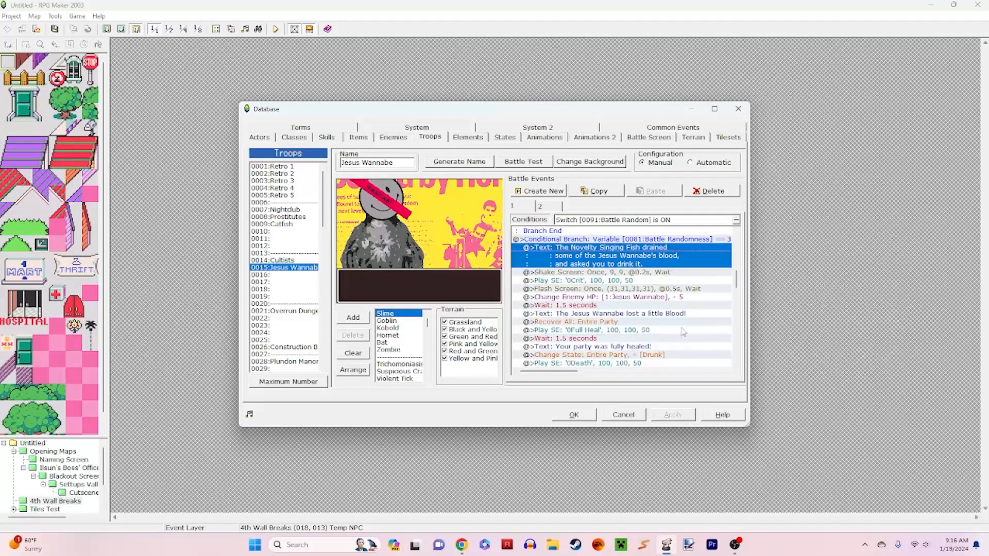
left_click(678, 298)
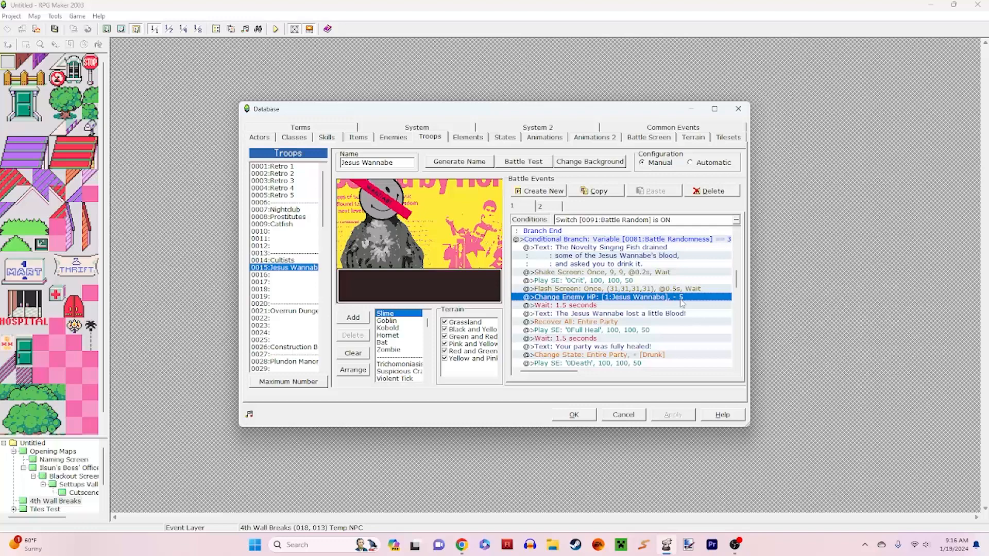
scroll(672, 319, "down", 3)
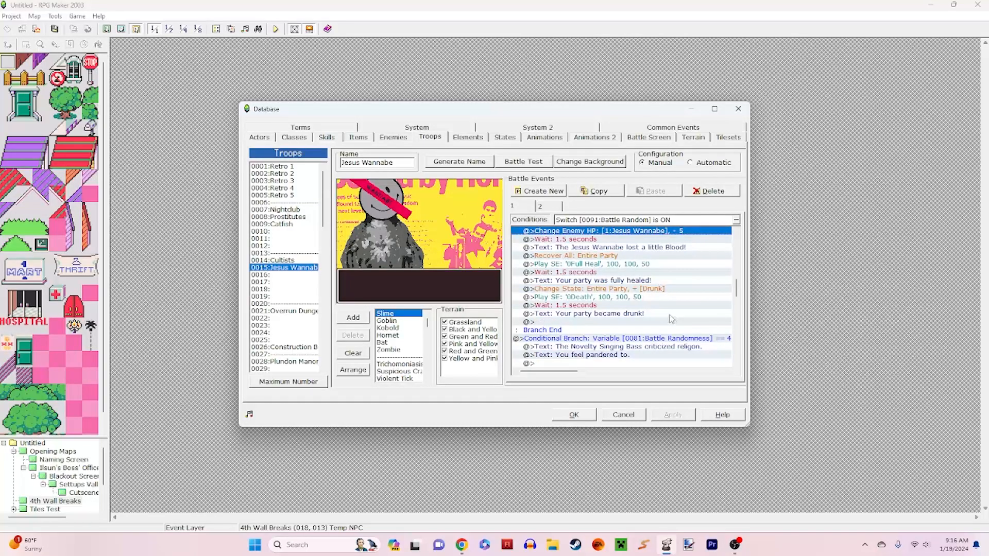
Step: Examine the Battle Randomness 3 branch's Recover All and Drunk state commands for the entire party, with their accompanying text
left_click(628, 313)
left_click(592, 256)
left_click(607, 289)
left_click(610, 314)
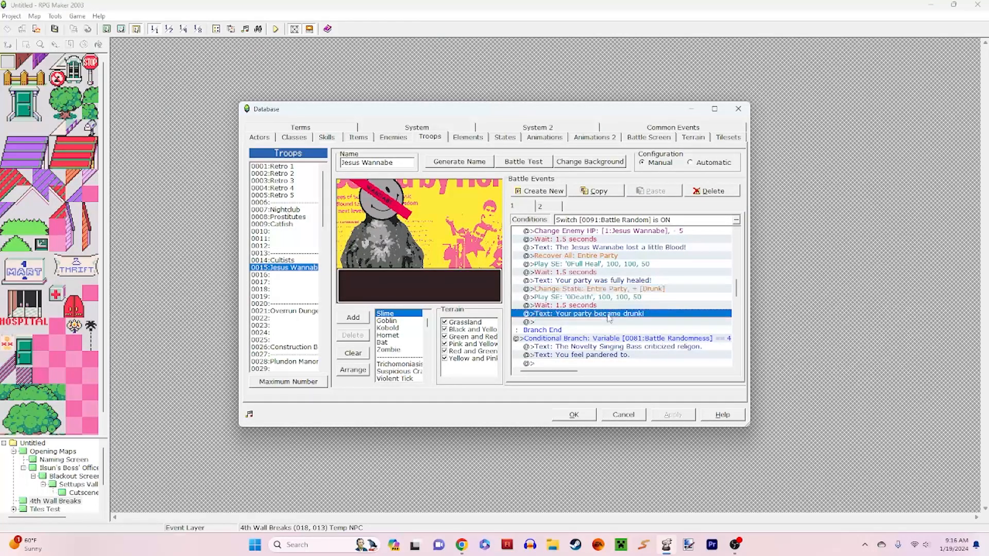
left_click(606, 305)
scroll(607, 306, "down", 3)
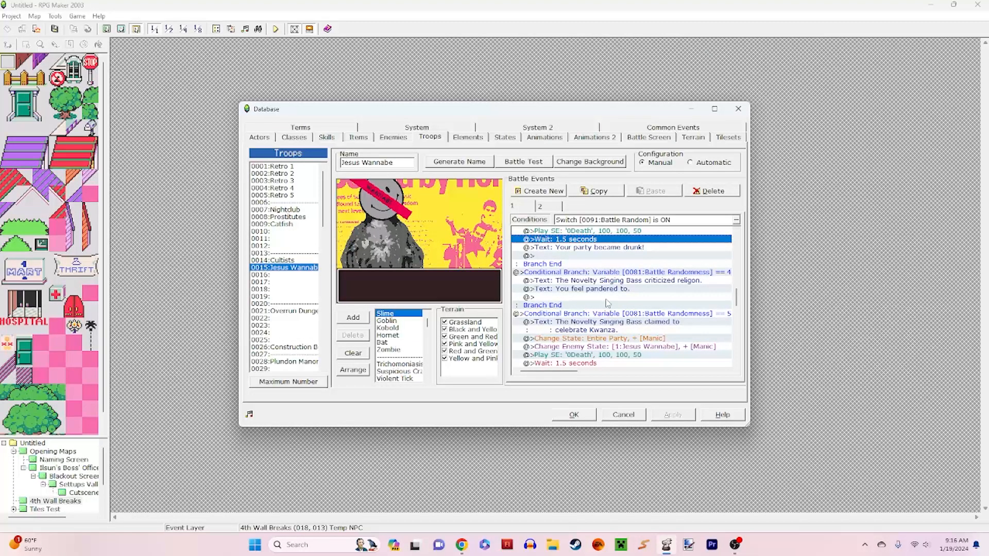
left_click(616, 248)
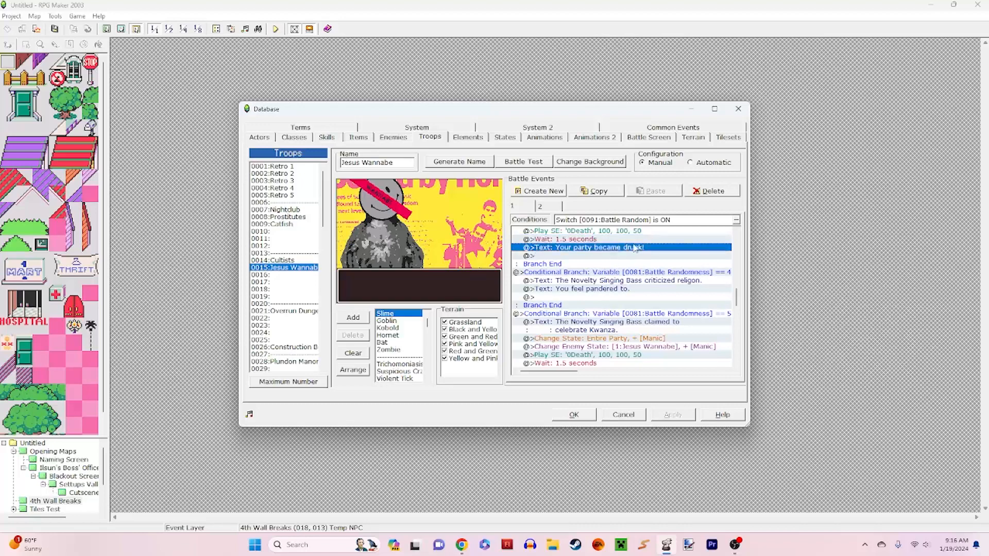
Step: Examine the Battle Randomness 4 branch, including its text about the Novelty Singing Bass criticizing religion
left_click(648, 272)
left_click(676, 289)
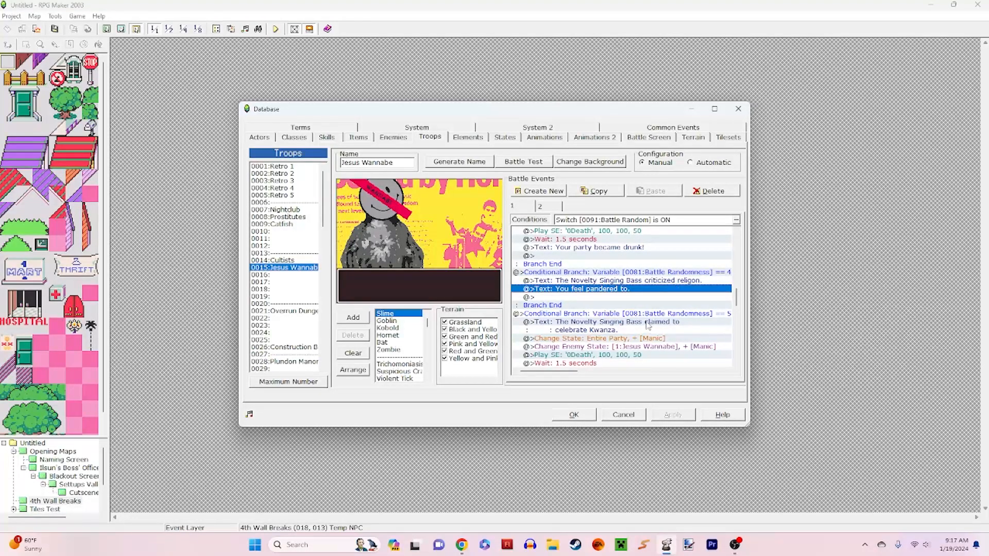
left_click(638, 283)
left_click(642, 289)
Step: Examine the Battle Randomness 5 branch's Kwanza text and the Manic state changes for the party and the Jesus Wannabe
scroll(650, 308, "down", 3)
left_click(671, 263)
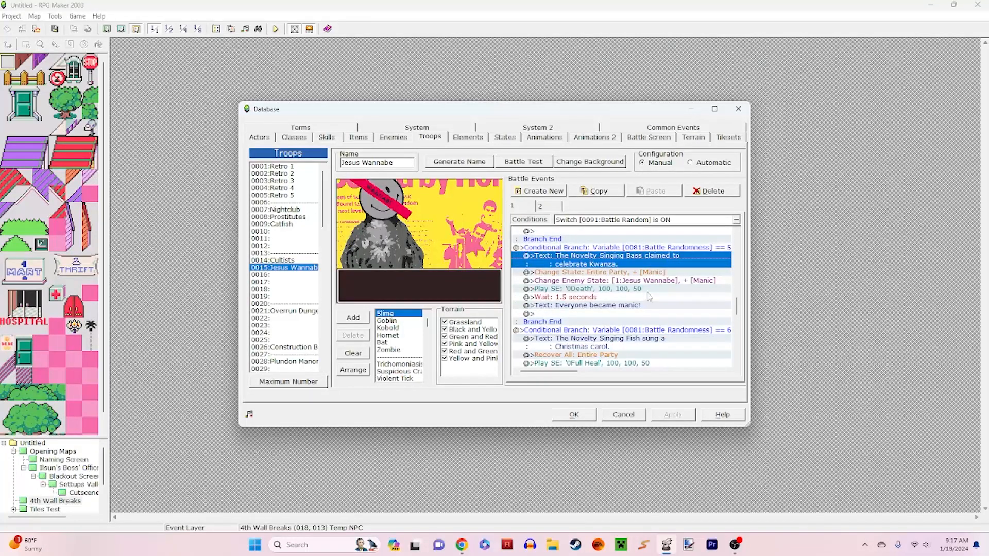
left_click(677, 273)
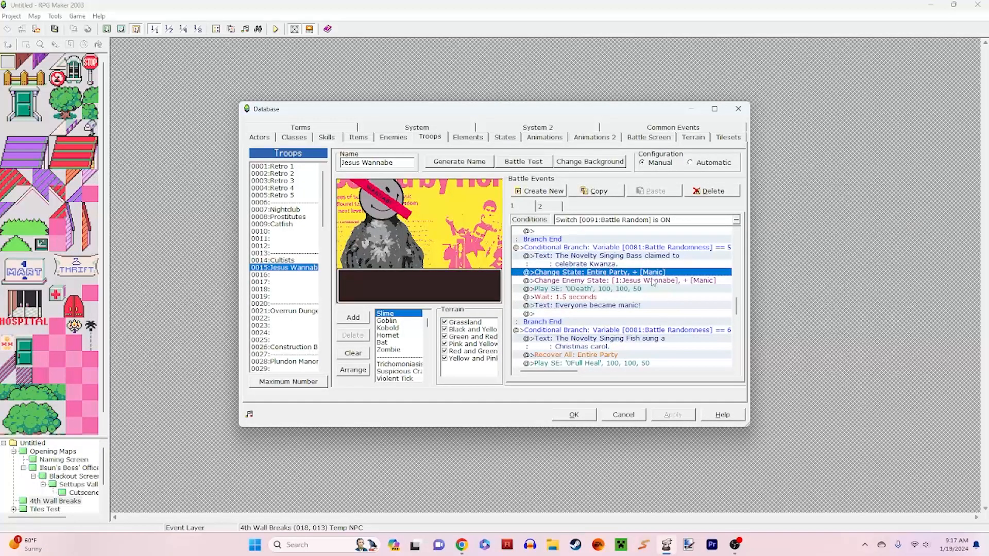
left_click(672, 280)
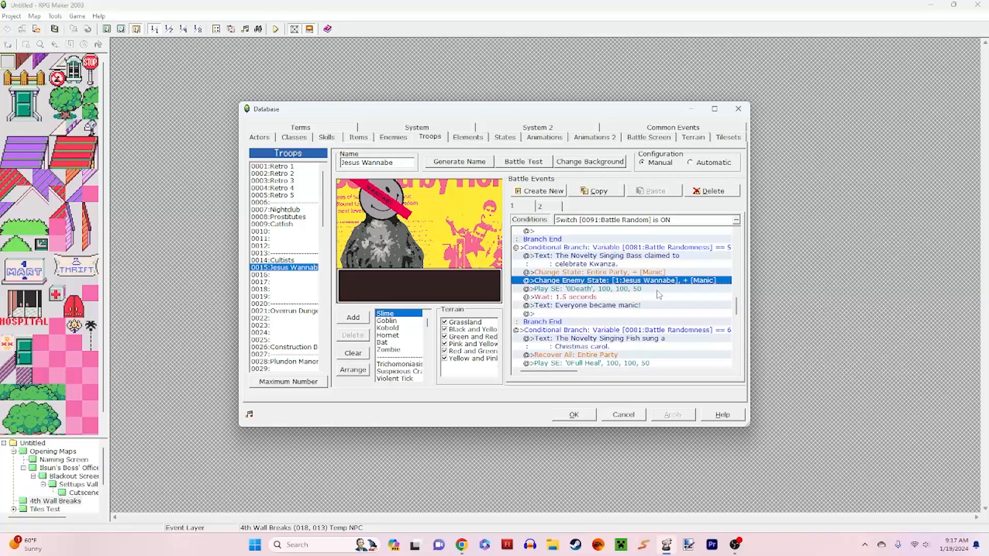
Step: Examine the Battle Randomness 6 branch, from the Christmas carol text to the party's full recovery
scroll(659, 294, "down", 3)
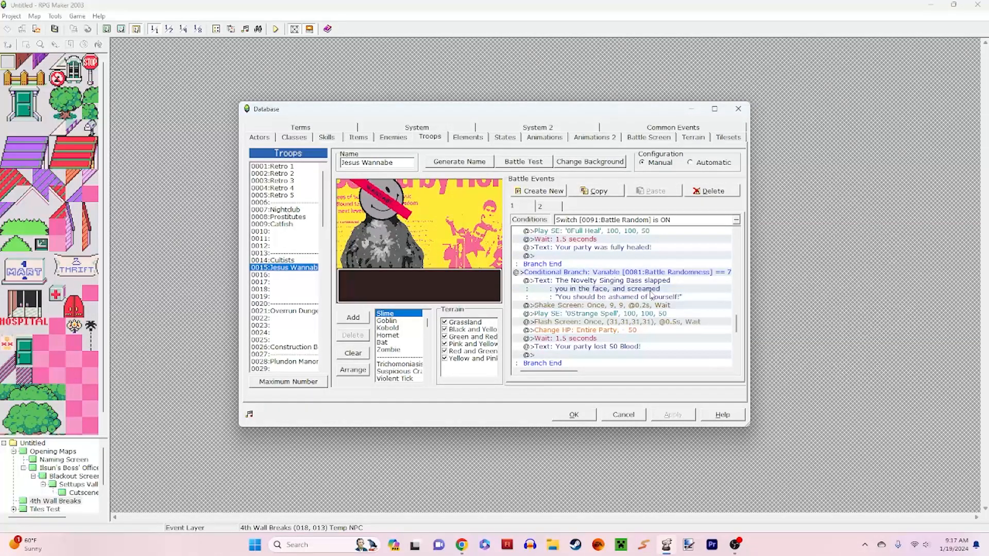
scroll(650, 295, "up", 5)
scroll(650, 295, "down", 5)
scroll(620, 283, "up", 3)
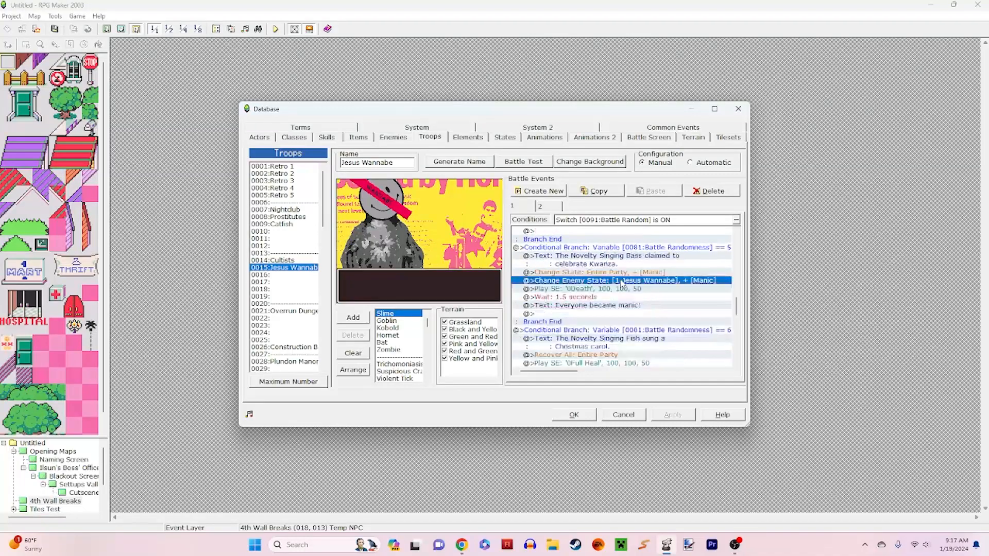
left_click(614, 343)
scroll(613, 340, "down", 3)
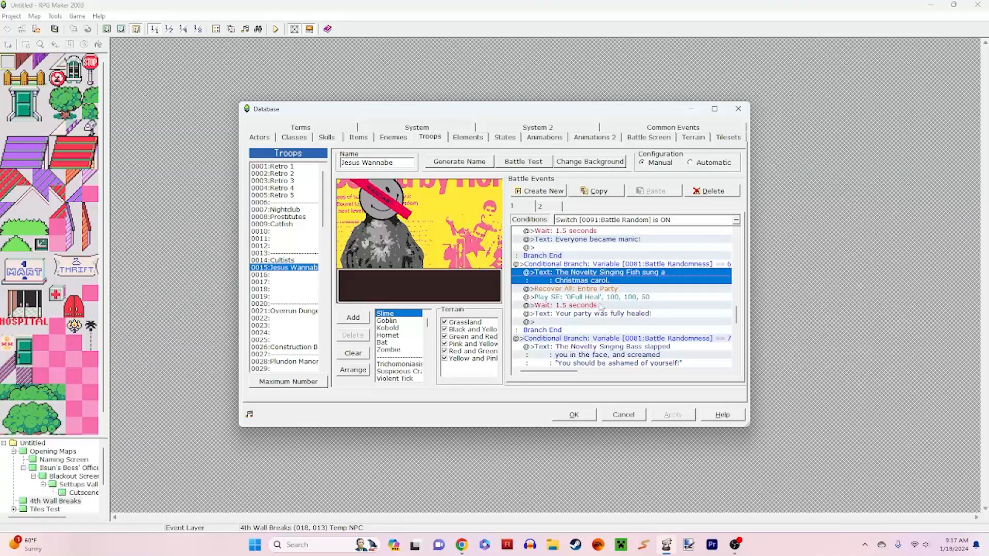
Step: Examine the Battle Randomness 7 branch, from the face-slapping text to the party's Change HP command
scroll(664, 309, "down", 3)
scroll(633, 283, "up", 3)
scroll(633, 283, "down", 3)
left_click(633, 288)
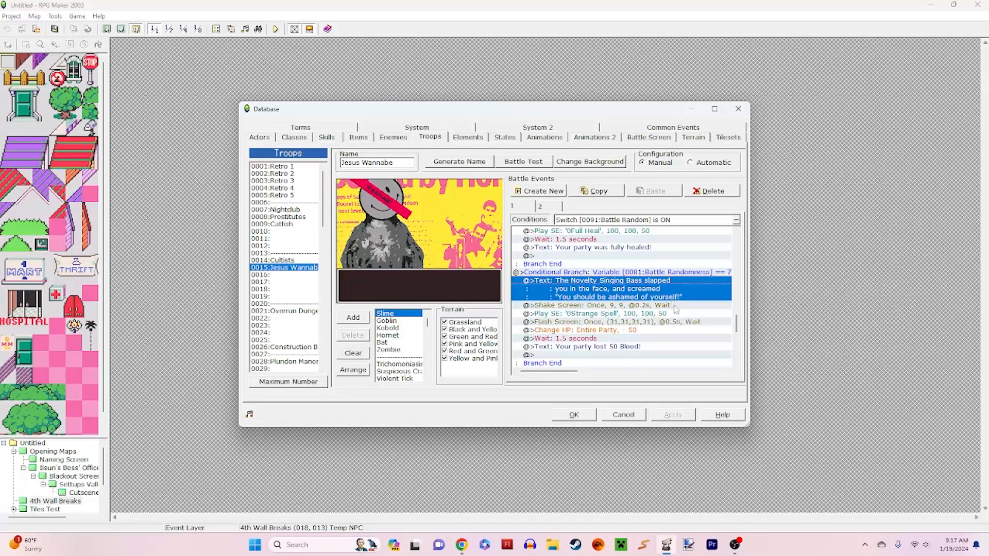
scroll(663, 306, "down", 3)
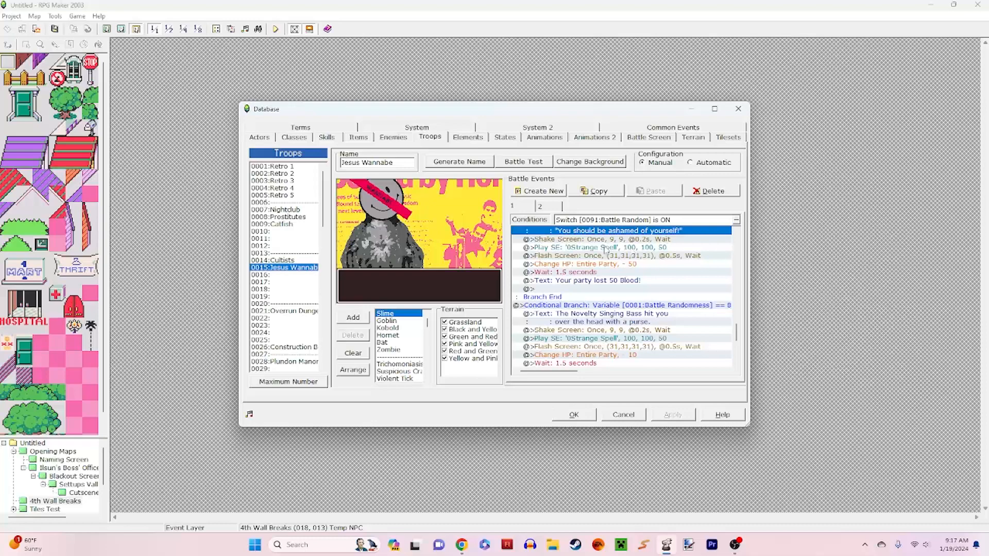
Step: Examine the Battle Randomness 8 and 9 branches through the final Battle Random switch command, and close the database without saving changes
scroll(624, 280, "down", 3)
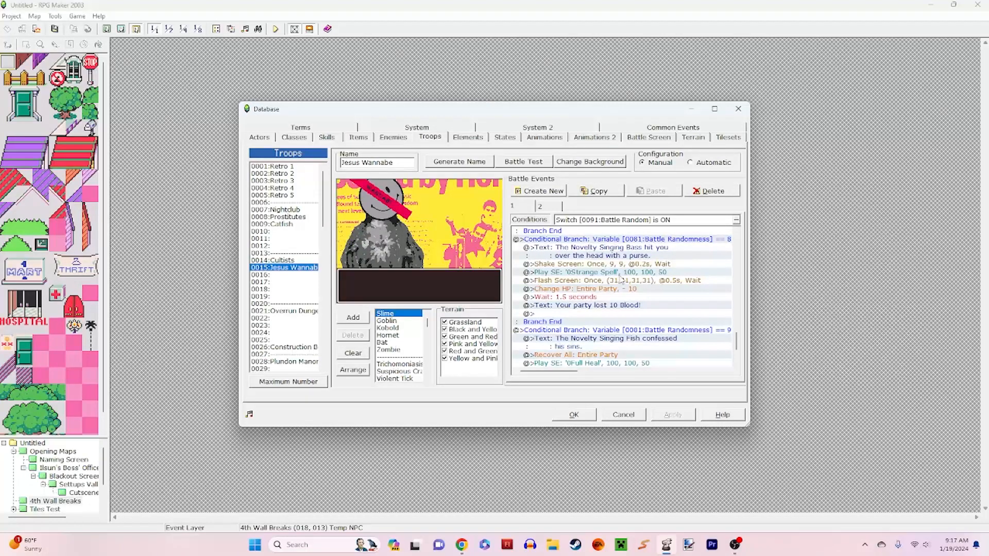
left_click(623, 280)
scroll(624, 289, "down", 3)
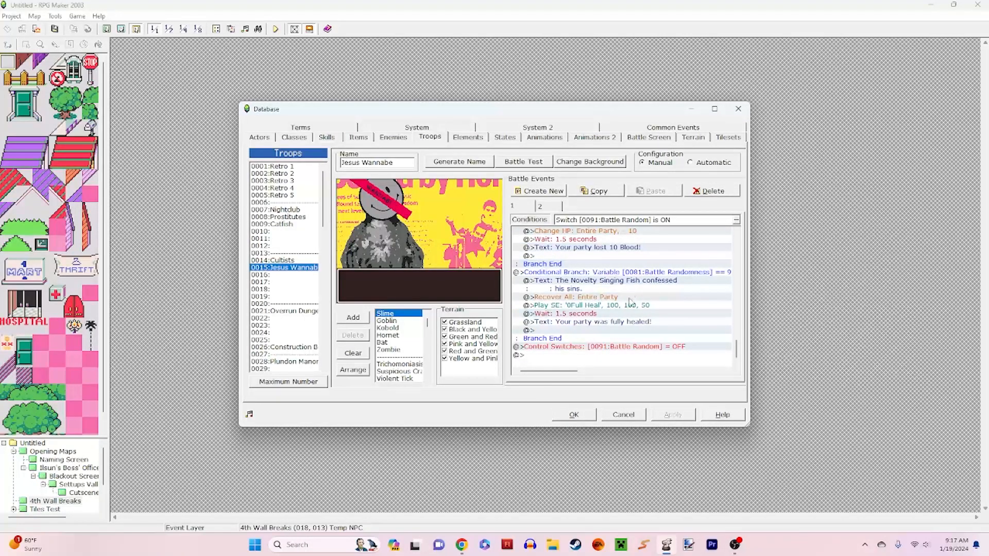
left_click(623, 414)
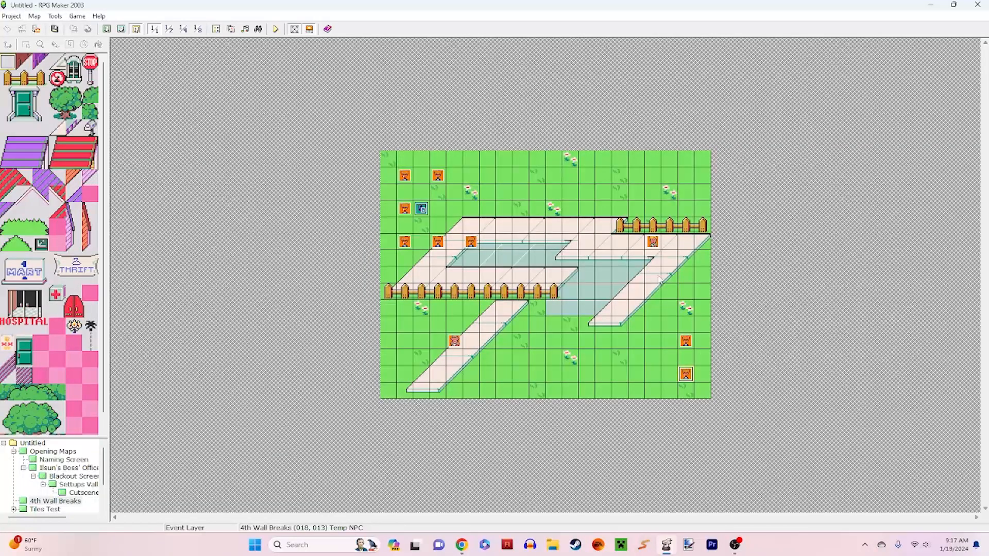